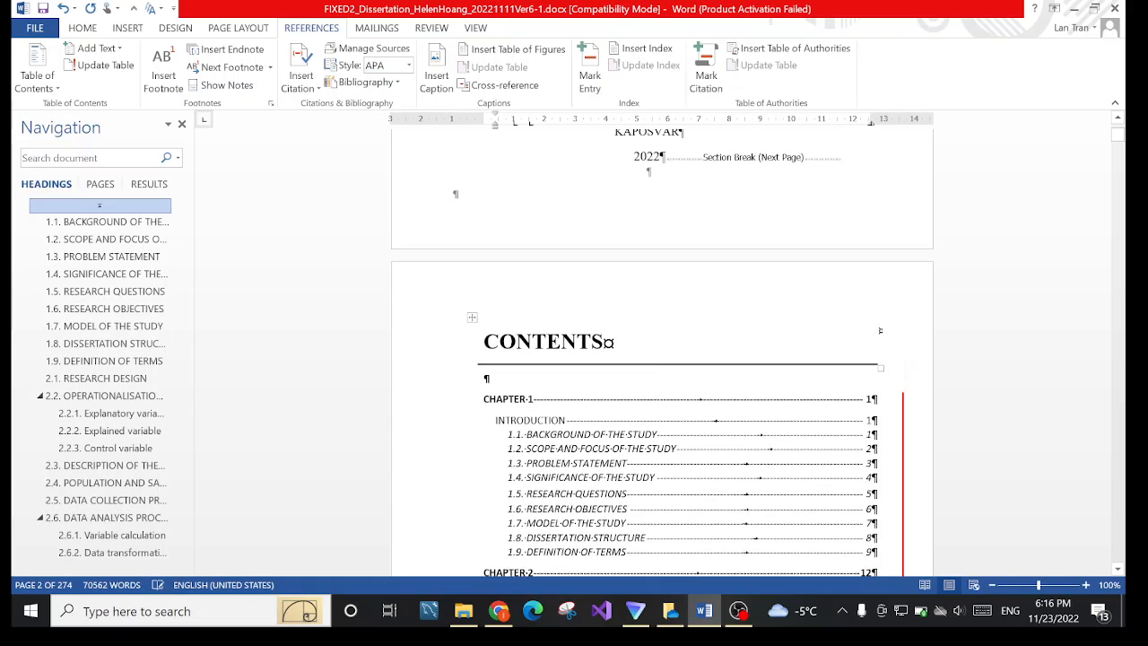
# - Examine the dissertation's table of contents and its lists of tables, figures and appendices
pyautogui.scroll(-3, 662, 350)
pyautogui.click(512, 238)
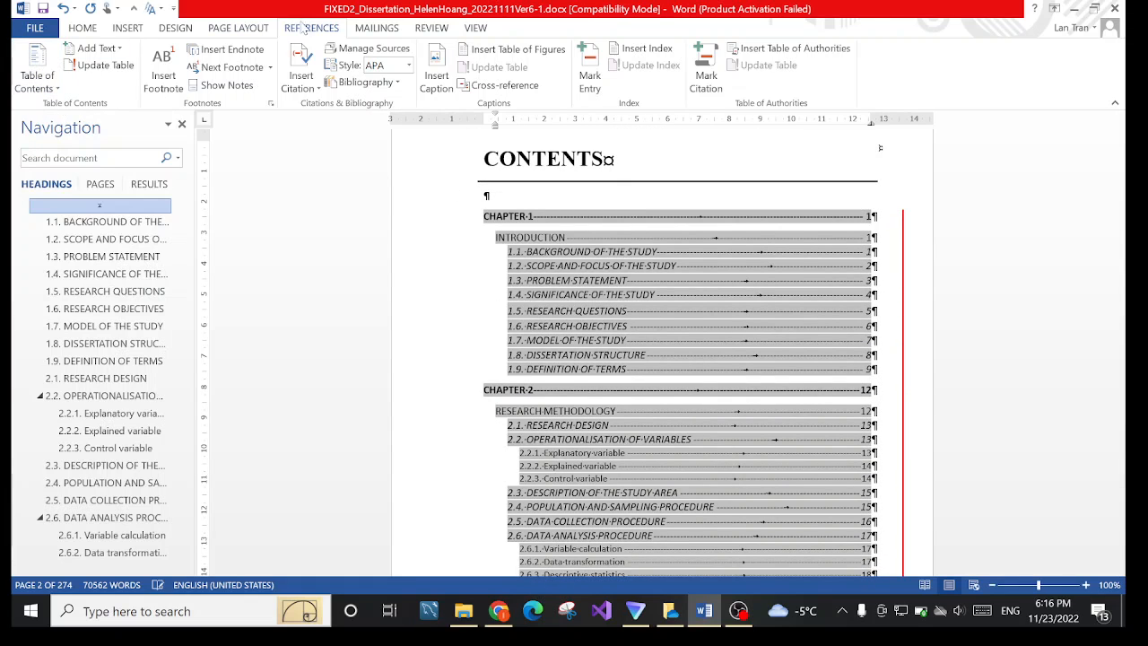
pyautogui.scroll(-20, 662, 353)
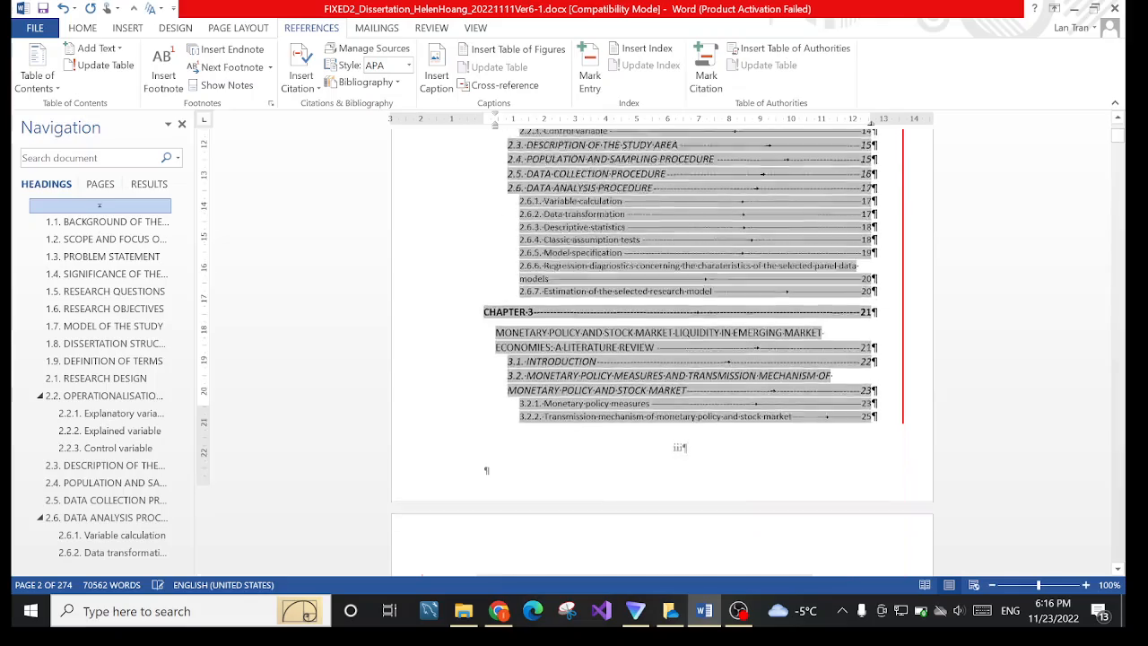
pyautogui.scroll(-20, 679, 373)
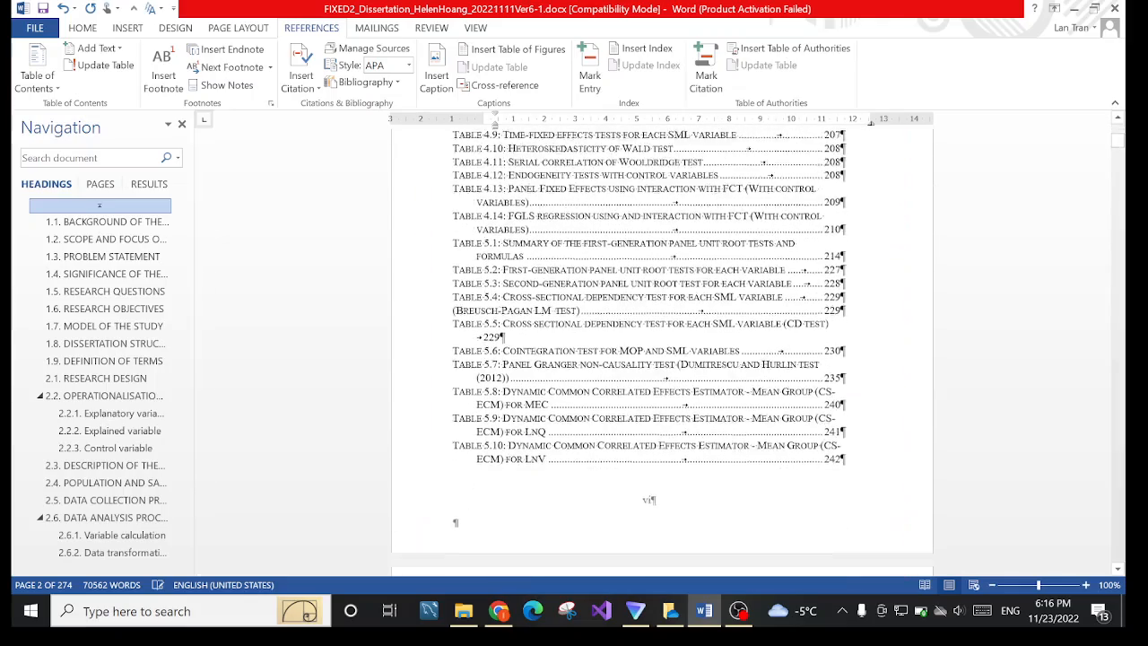
pyautogui.scroll(-20, 679, 373)
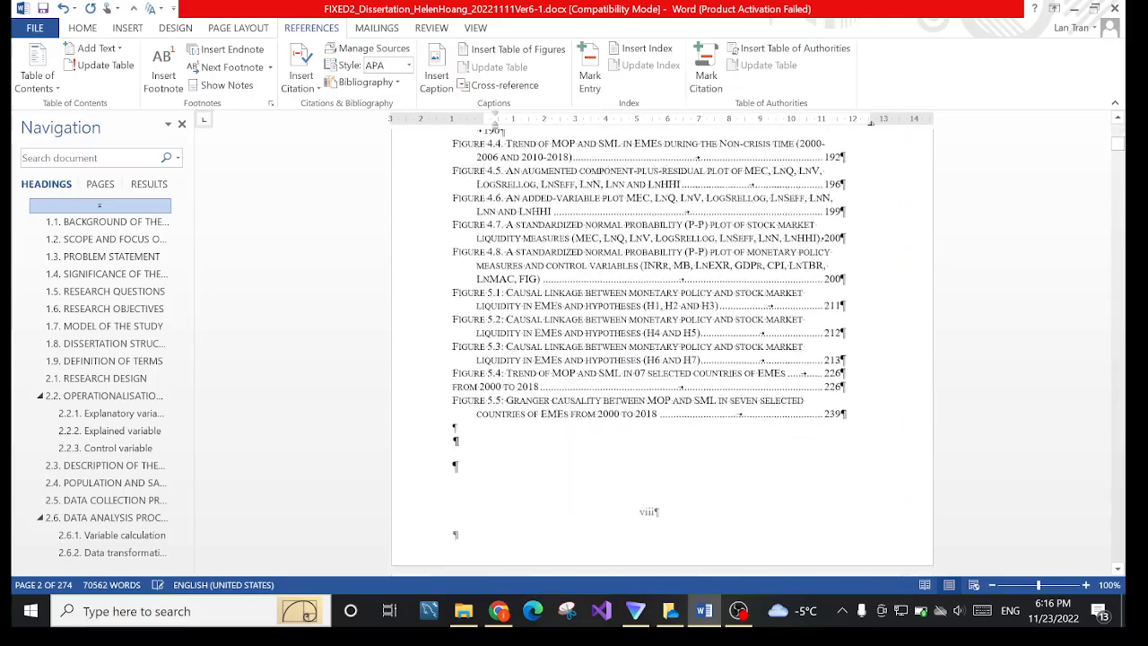
pyautogui.scroll(4, 595, 302)
pyautogui.click(595, 301)
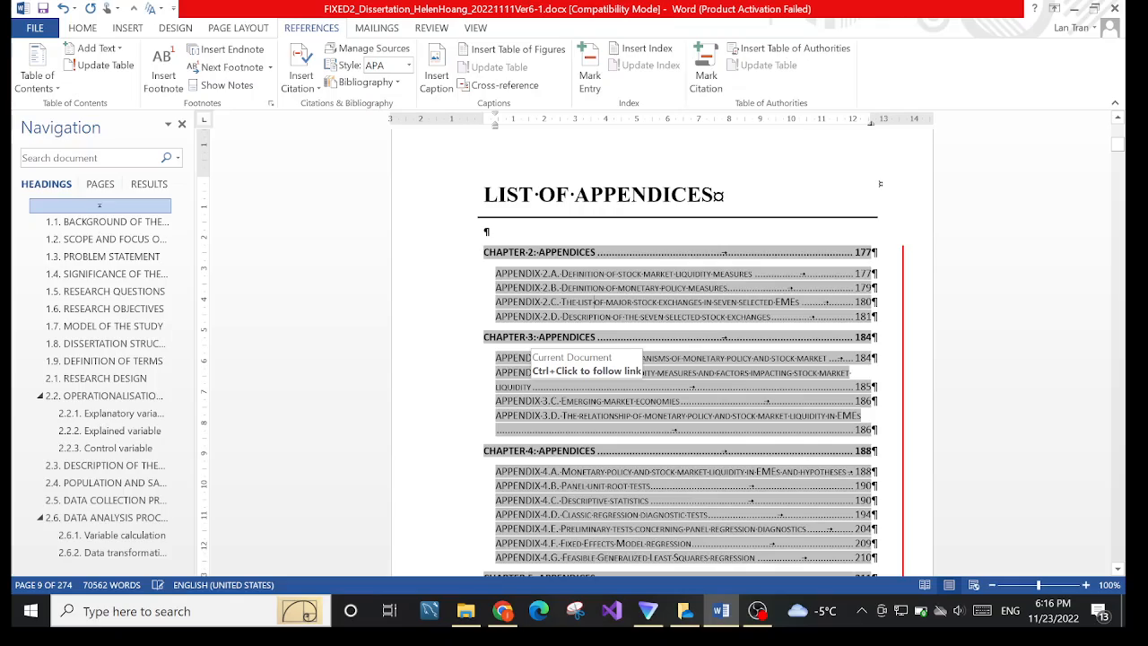
pyautogui.scroll(-20, 530, 350)
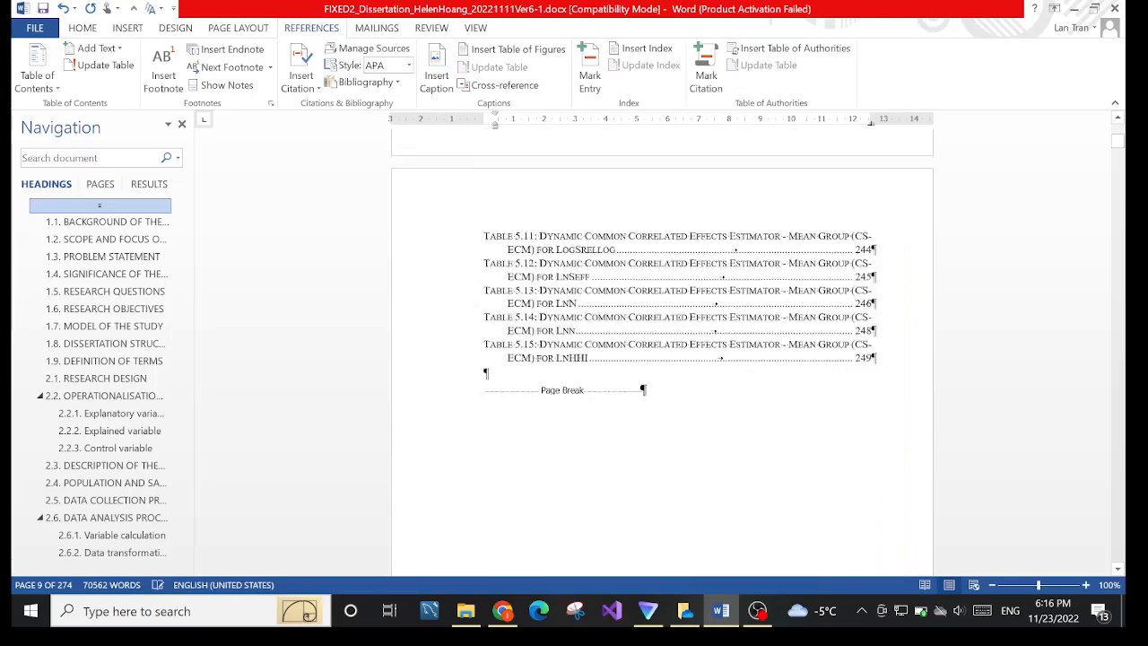
pyautogui.scroll(20, 662, 350)
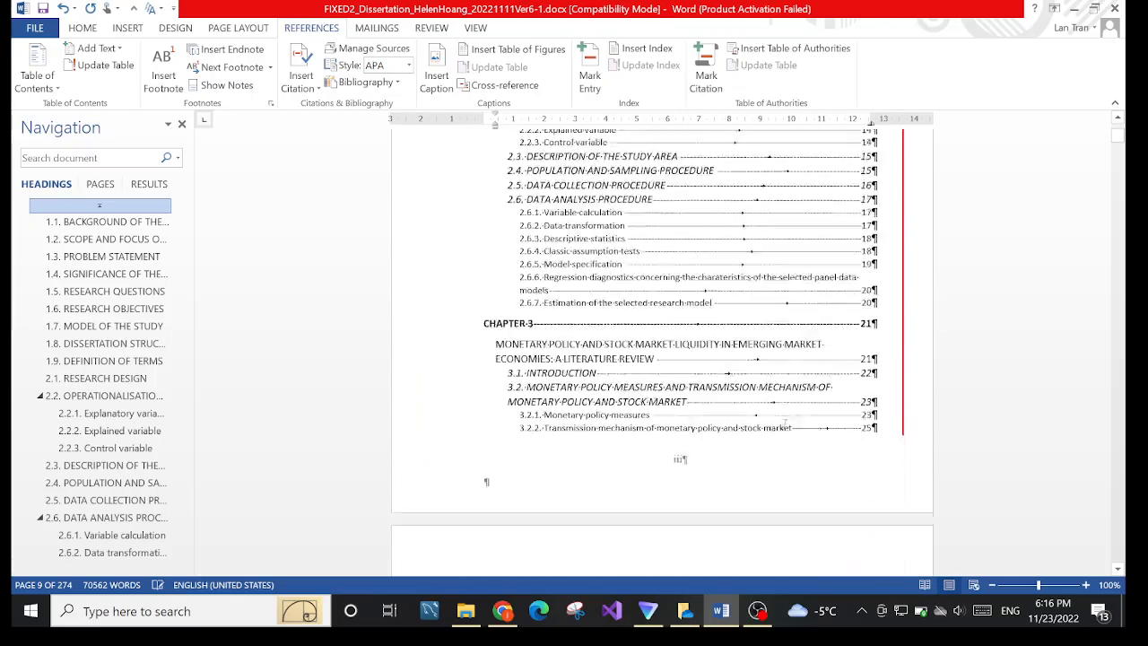
# - Insert the test text "AHOCWEKKJRLWER" into the word CHAPTER of the Chapter 1 entry in the table of contents
pyautogui.scroll(-2, 645, 412)
pyautogui.click(521, 307)
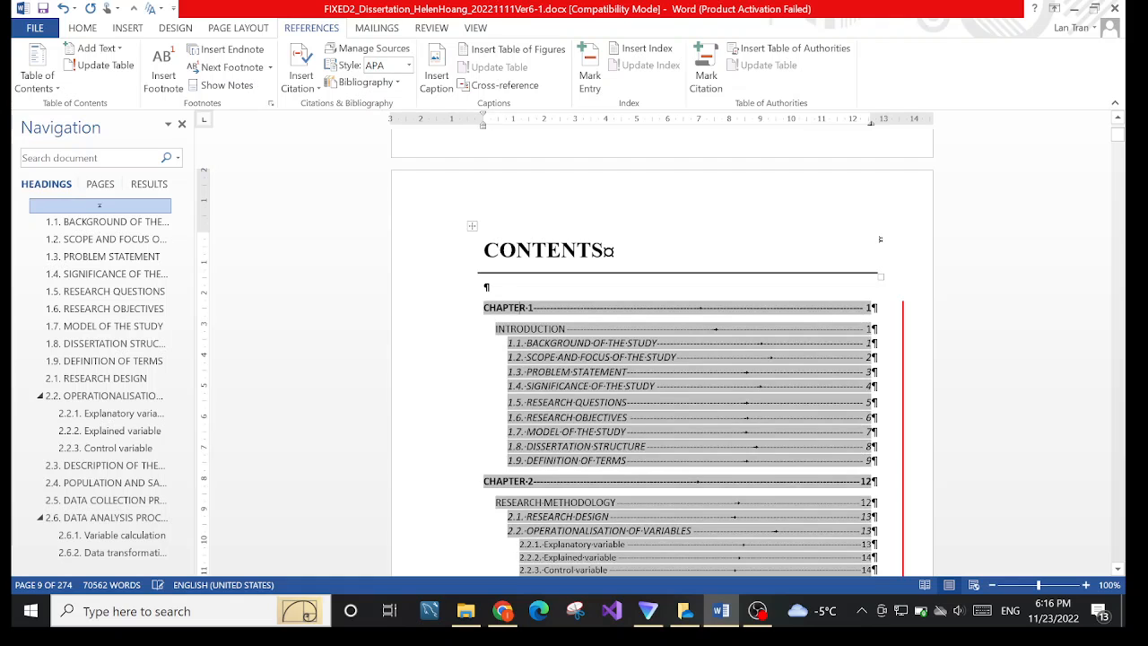
pyautogui.write('AHOCWEKKJRLWER')
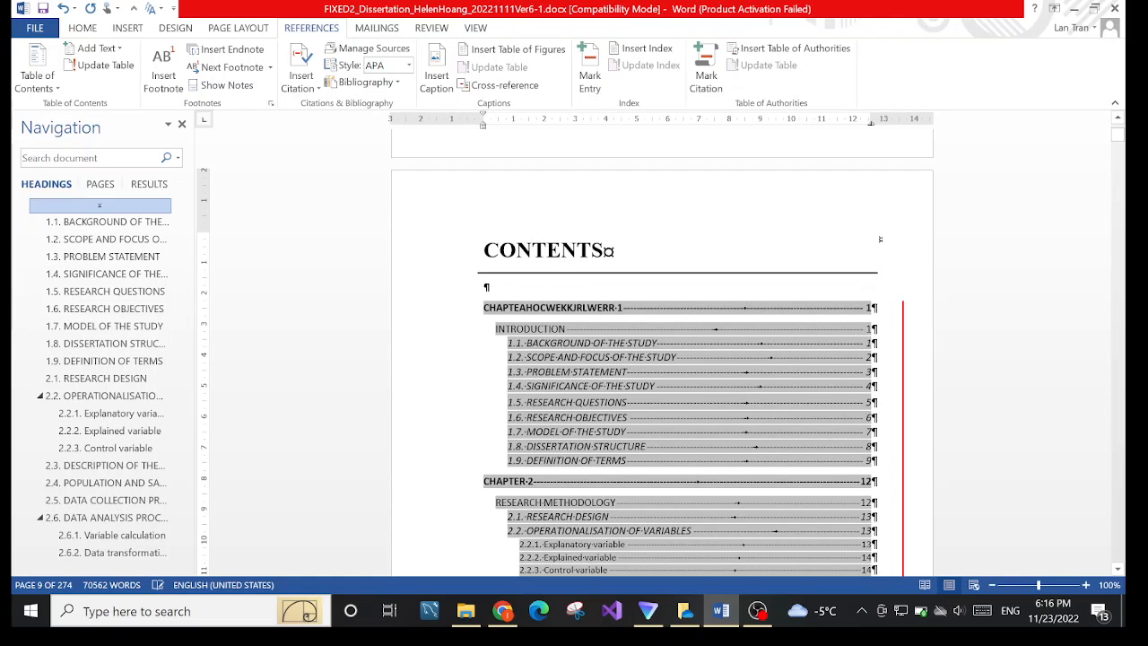
# - Accept the tracked insertion on the Chapter 1 entry in the table of contents
pyautogui.rightClick(560, 304)
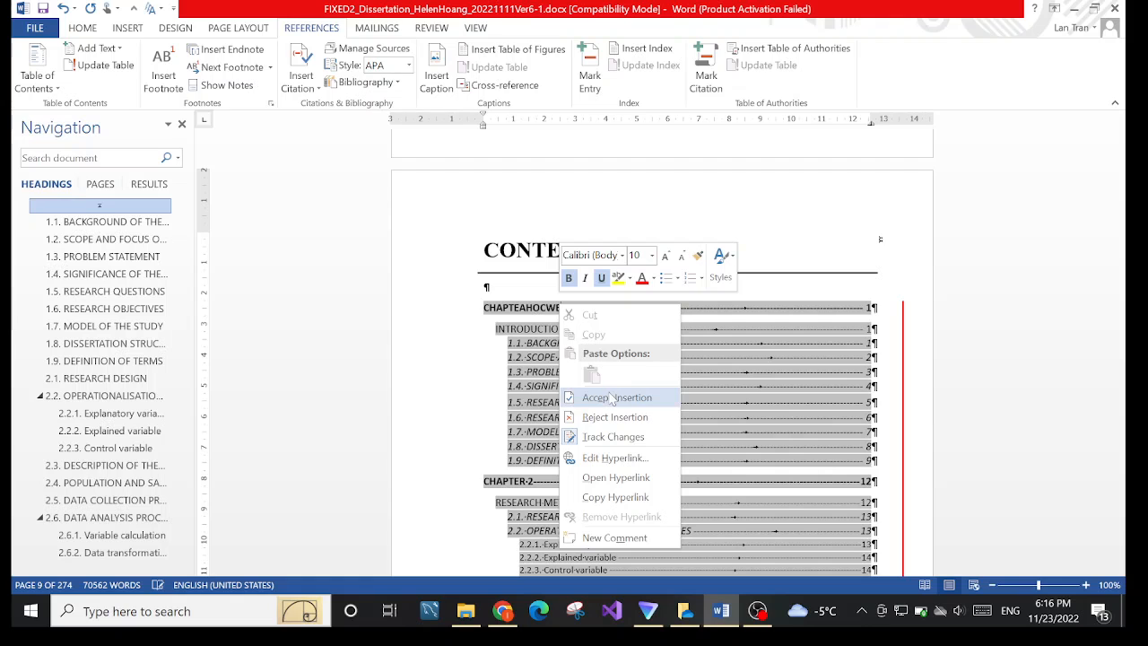
pyautogui.click(420, 32)
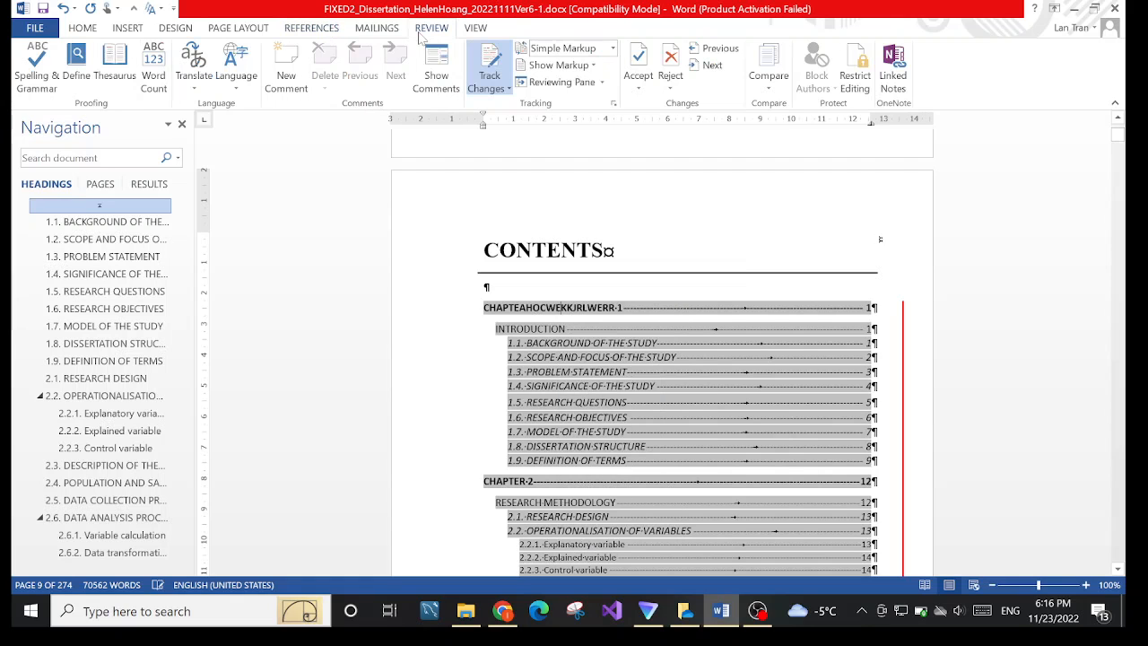
pyautogui.click(492, 79)
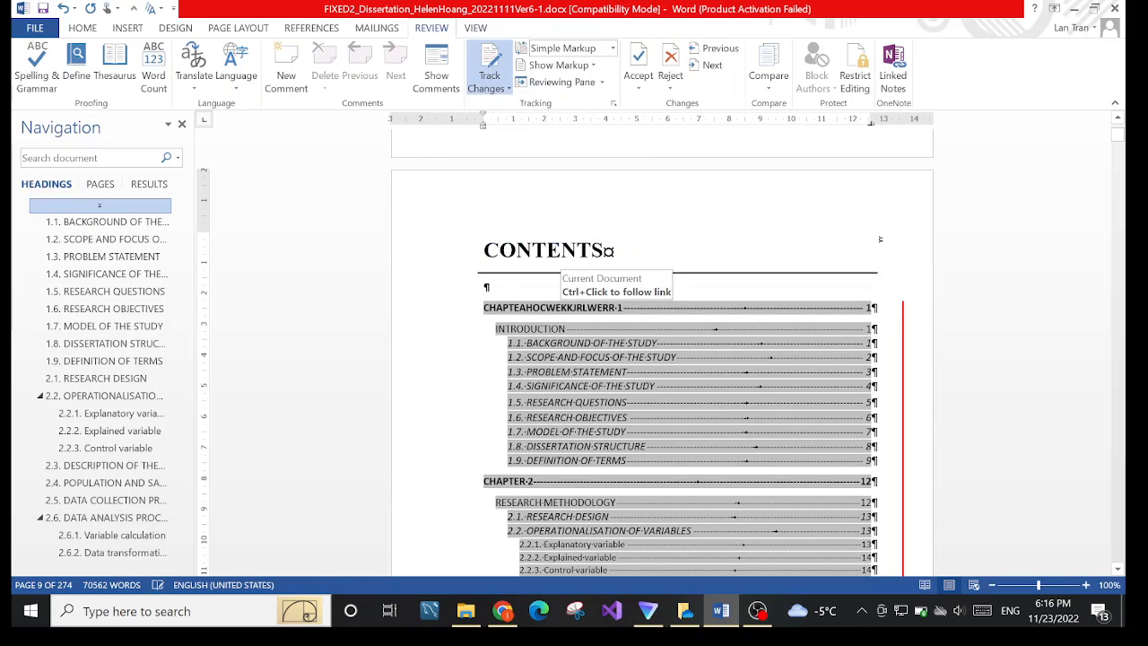
pyautogui.rightClick(548, 310)
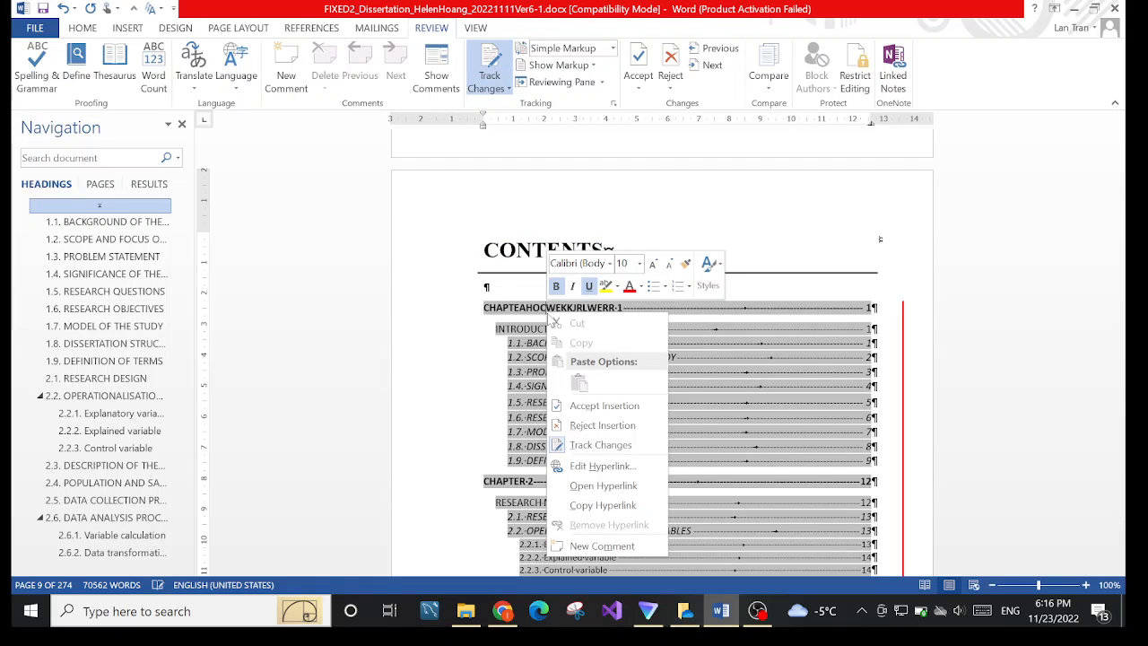
pyautogui.click(605, 405)
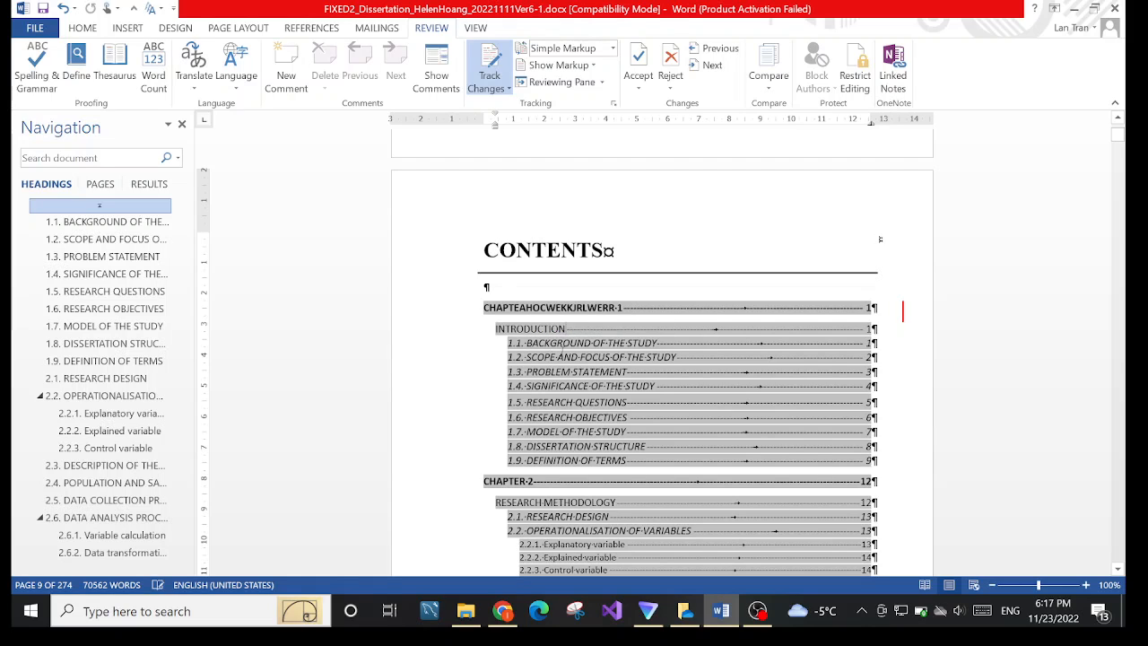
# - Insert the test texts "sdfawefasdf" and "awerw" into the Appendix 2.C entry in the list of appendices
pyautogui.click(334, 30)
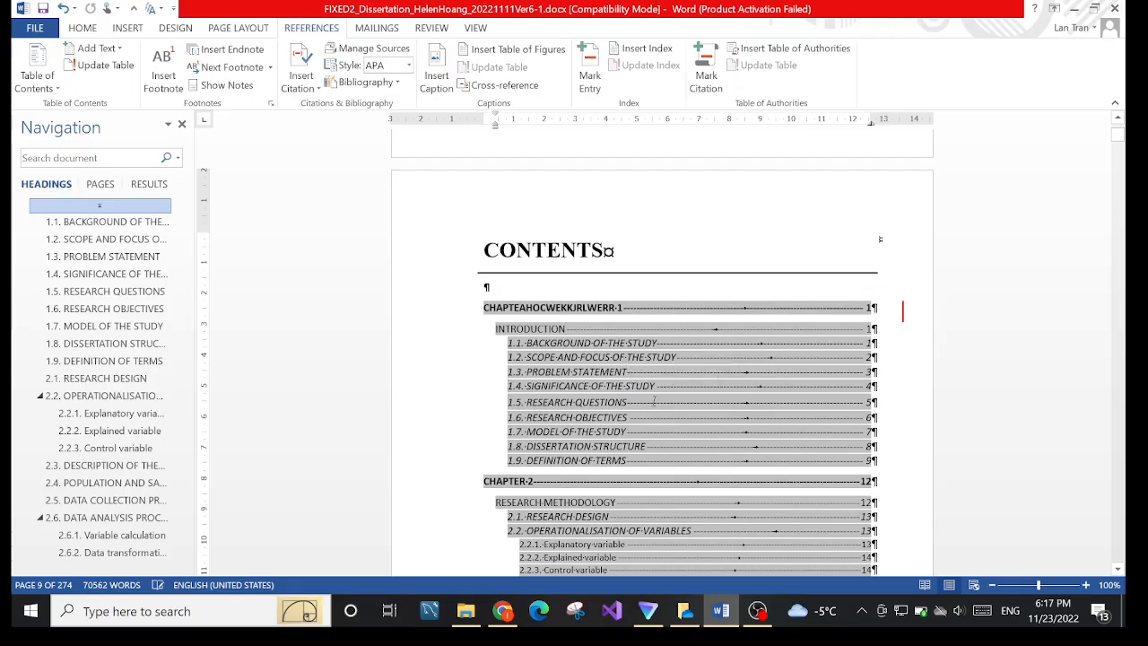
pyautogui.scroll(-4, 628, 395)
pyautogui.scroll(4, 597, 386)
pyautogui.scroll(-20, 628, 358)
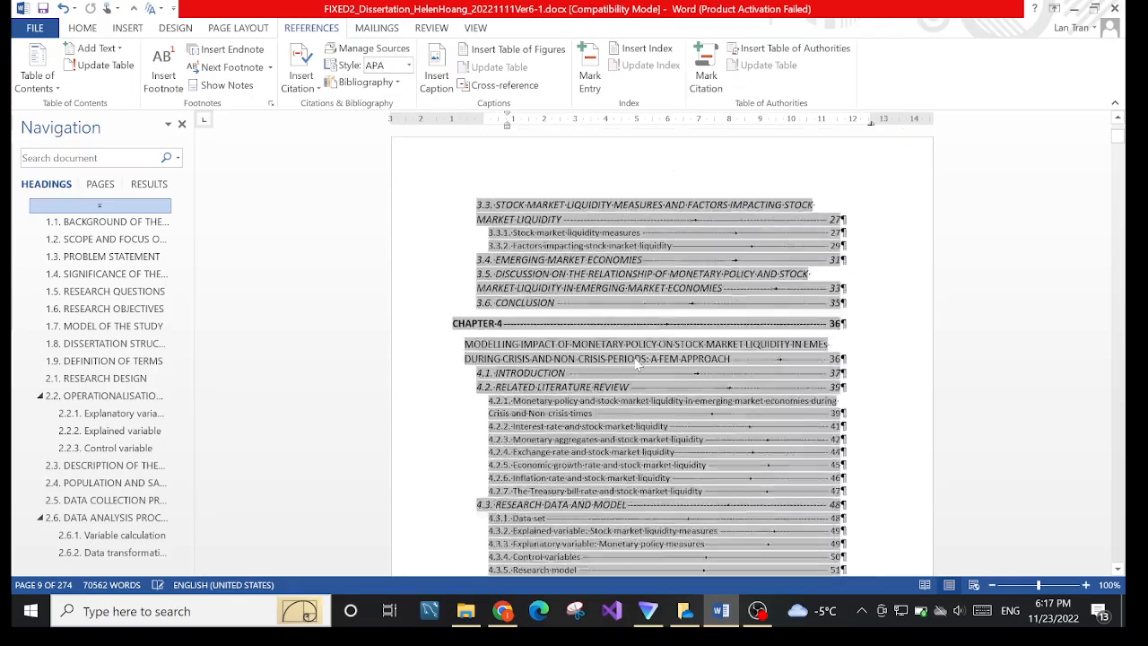
pyautogui.scroll(-15, 880, 250)
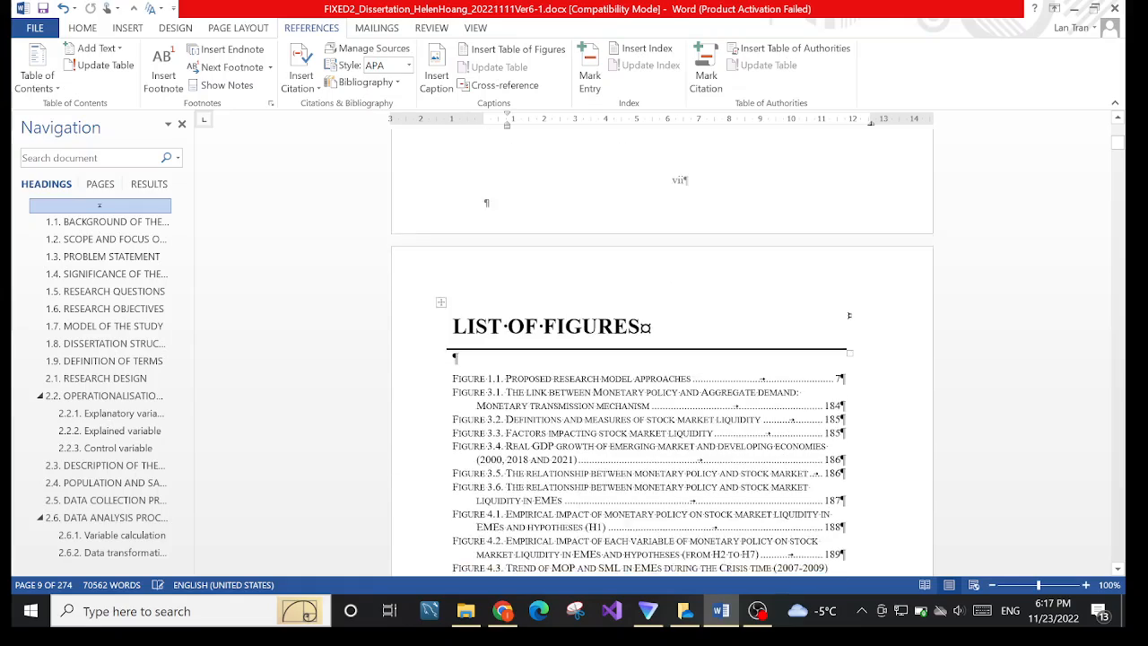
pyautogui.scroll(-5, 585, 302)
pyautogui.scroll(3, 584, 302)
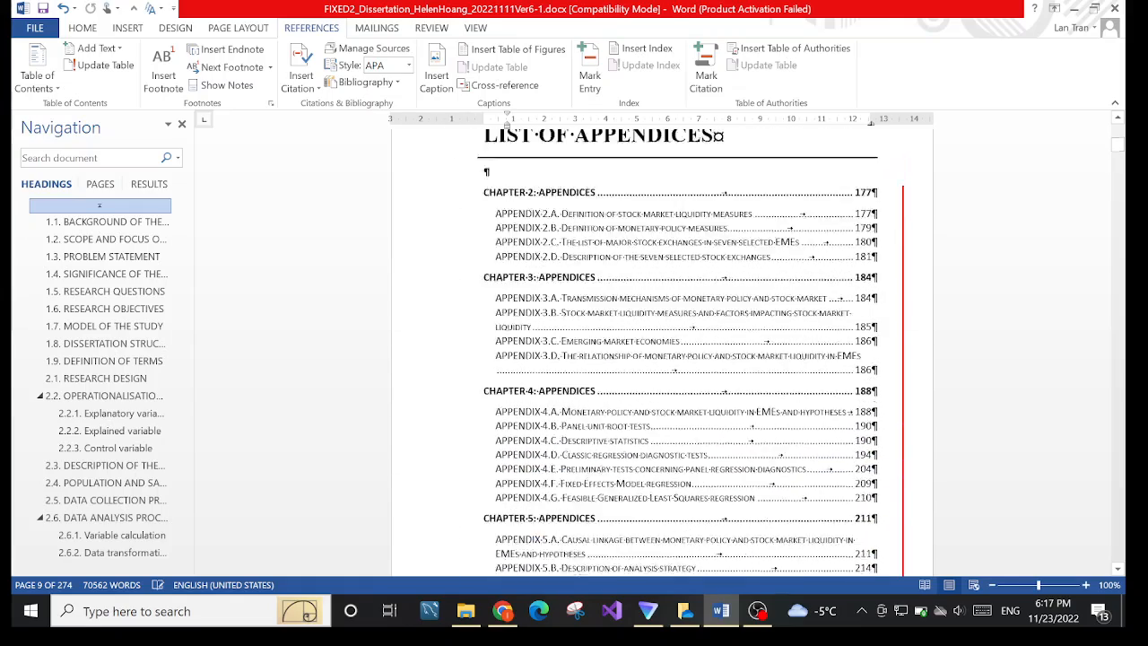
pyautogui.click(585, 302)
pyautogui.write('sdfawefasdf')
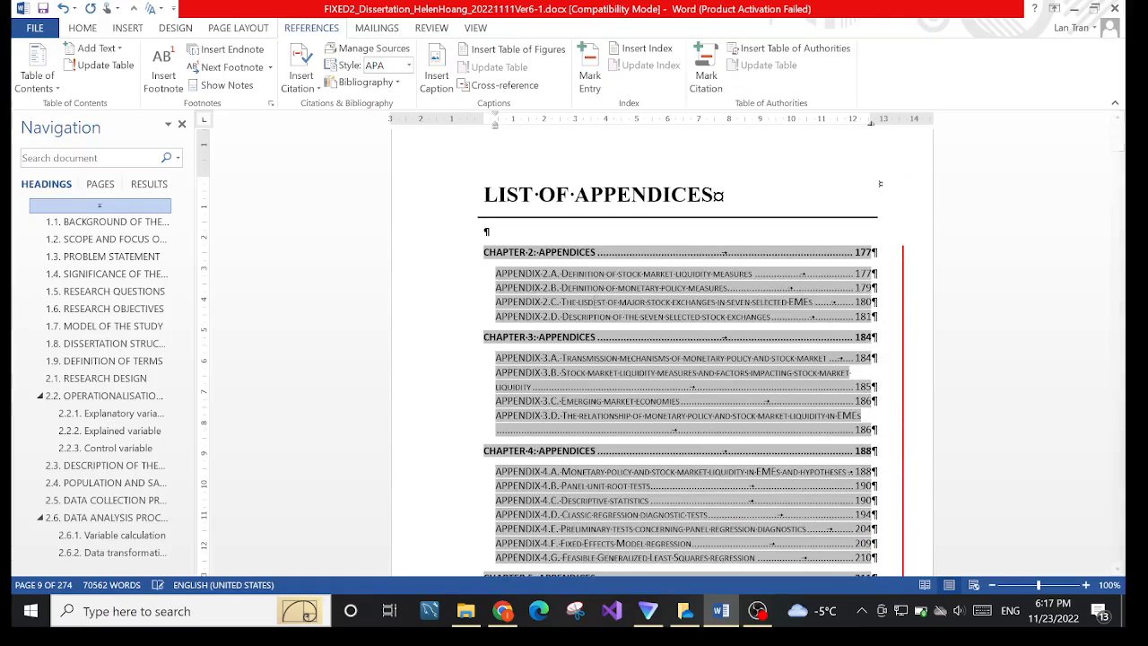
pyautogui.click(551, 302)
pyautogui.write('awerw')
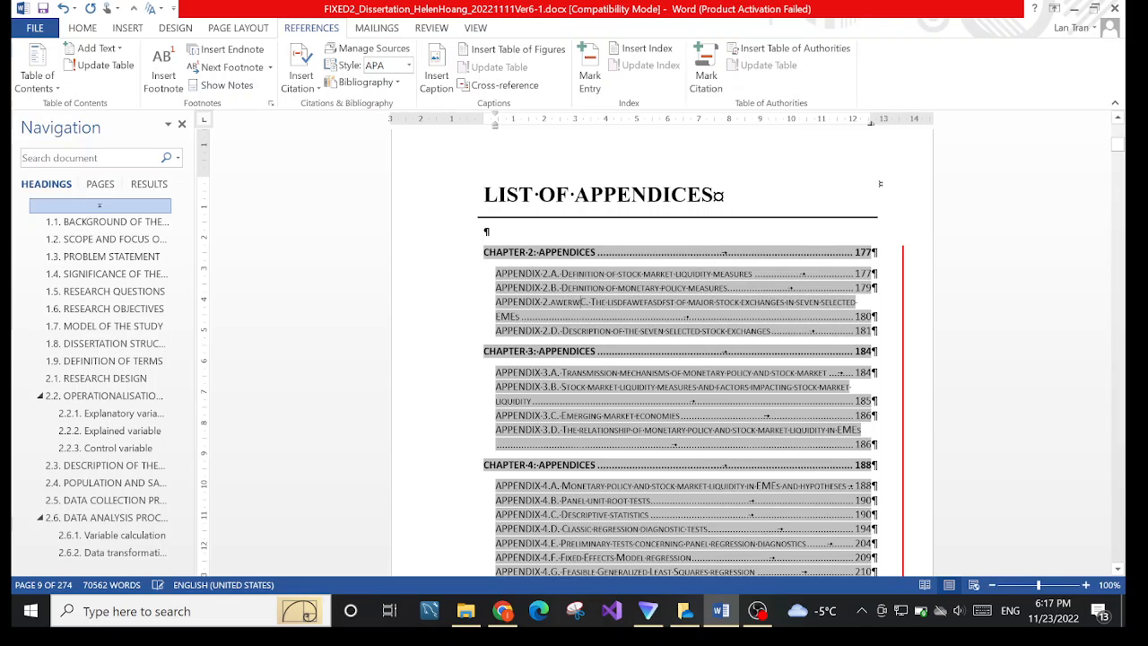
# - Insert "sdfwe" into the Appendix 2.B entry and "asdf" into the Appendix 2.A entry
pyautogui.click(579, 288)
pyautogui.write('sdfwe')
pyautogui.click(588, 274)
pyautogui.write('asdf')
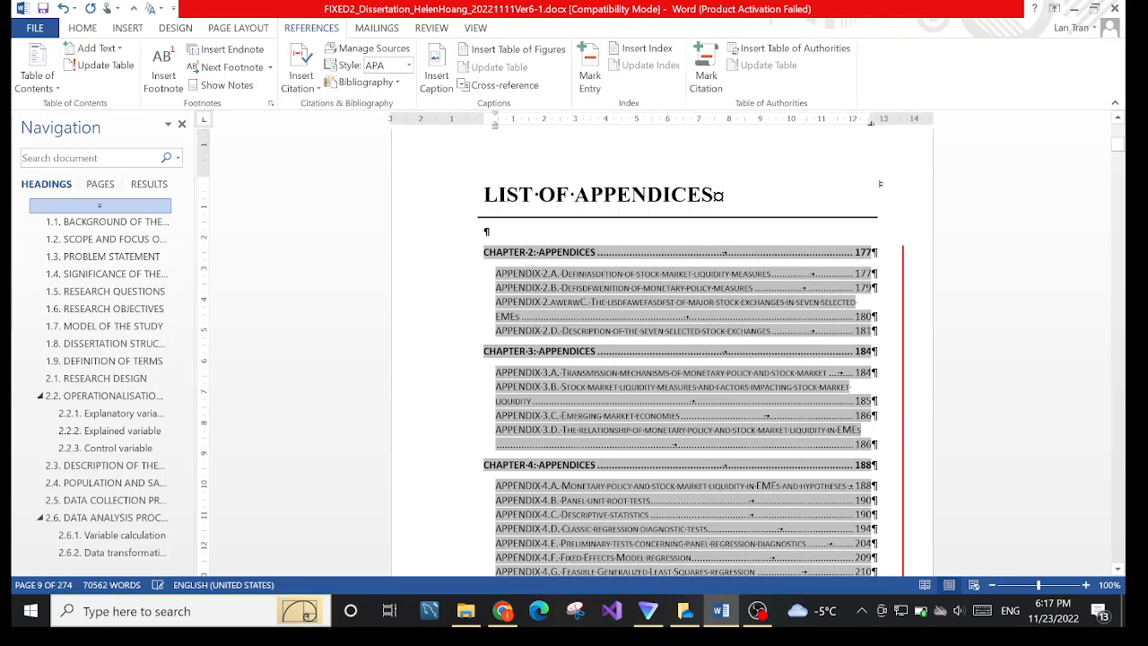
# - Accept the tracked insertion in the list of appendices from the Appendix 2.B entry
pyautogui.rightClick(615, 290)
pyautogui.click(658, 382)
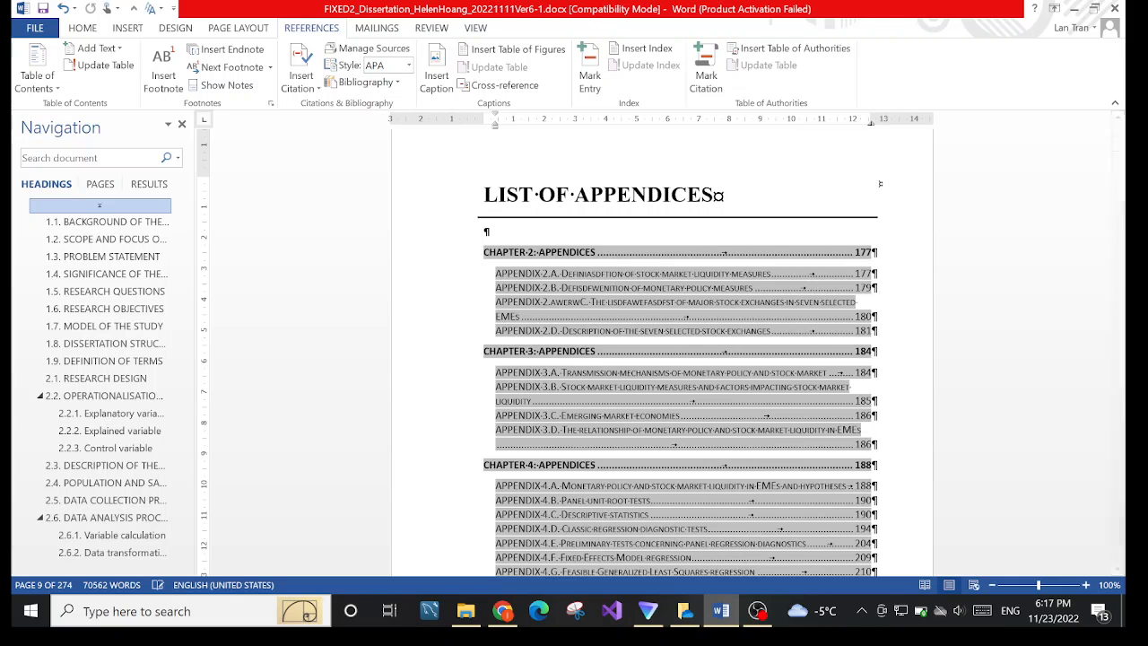
pyautogui.scroll(3, 657, 368)
pyautogui.scroll(-2, 628, 359)
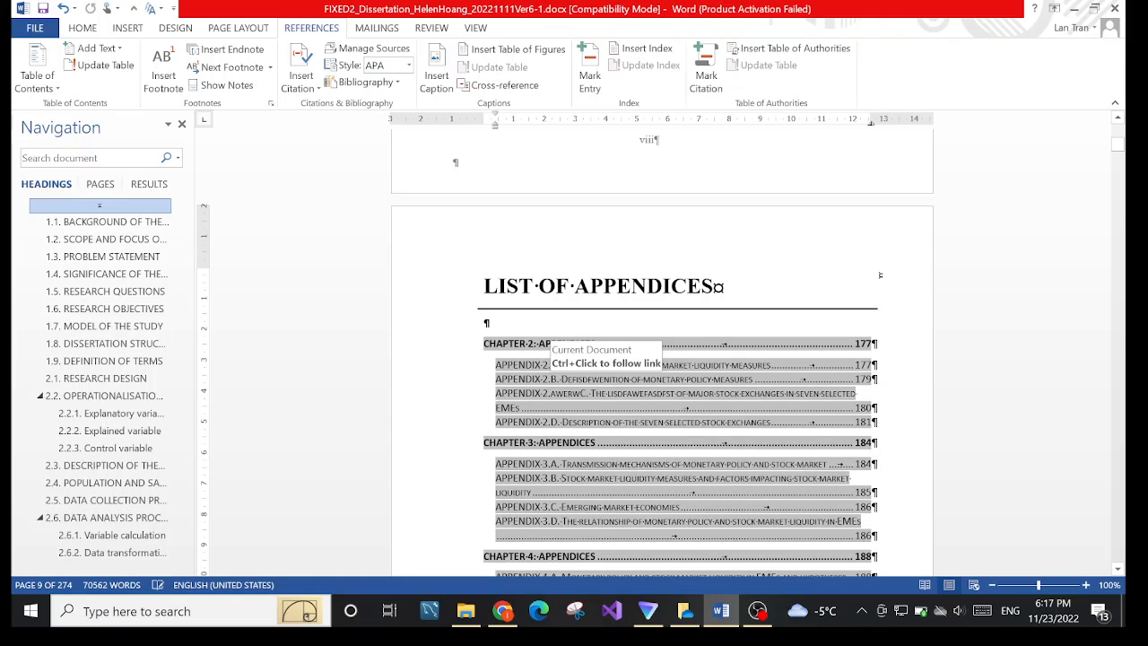
# - Insert "sdfasdfsdf" into the Appendix 2.B entry and accept the tracked insertion
pyautogui.rightClick(579, 380)
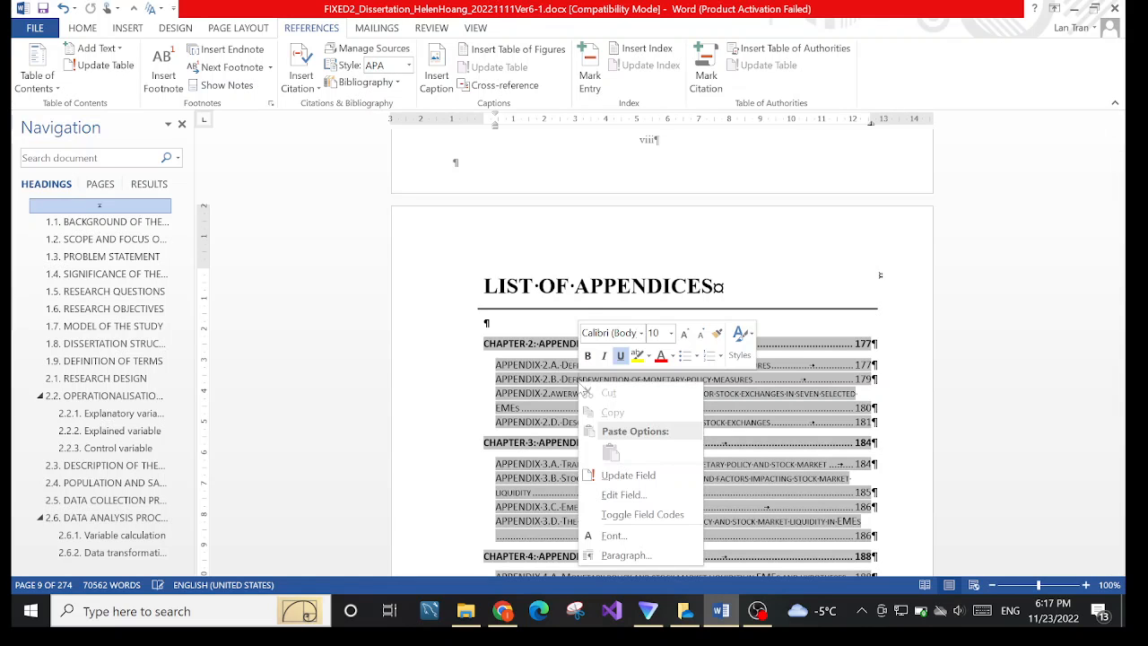
pyautogui.press('Escape')
pyautogui.write('sd')
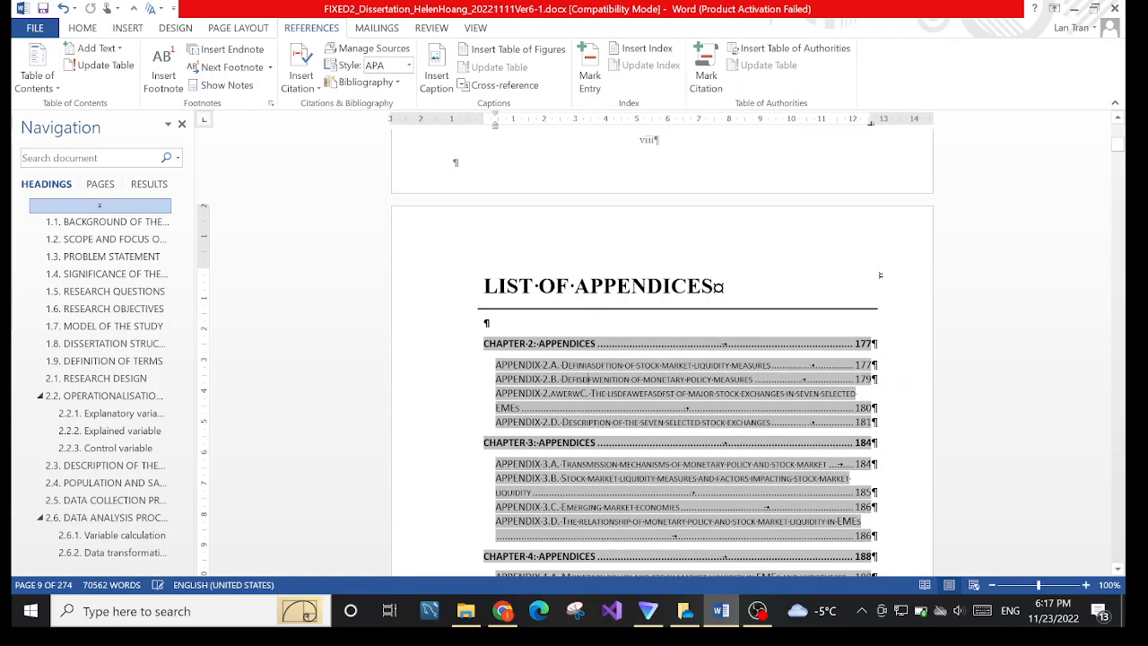
pyautogui.write('sdfasdfsdf')
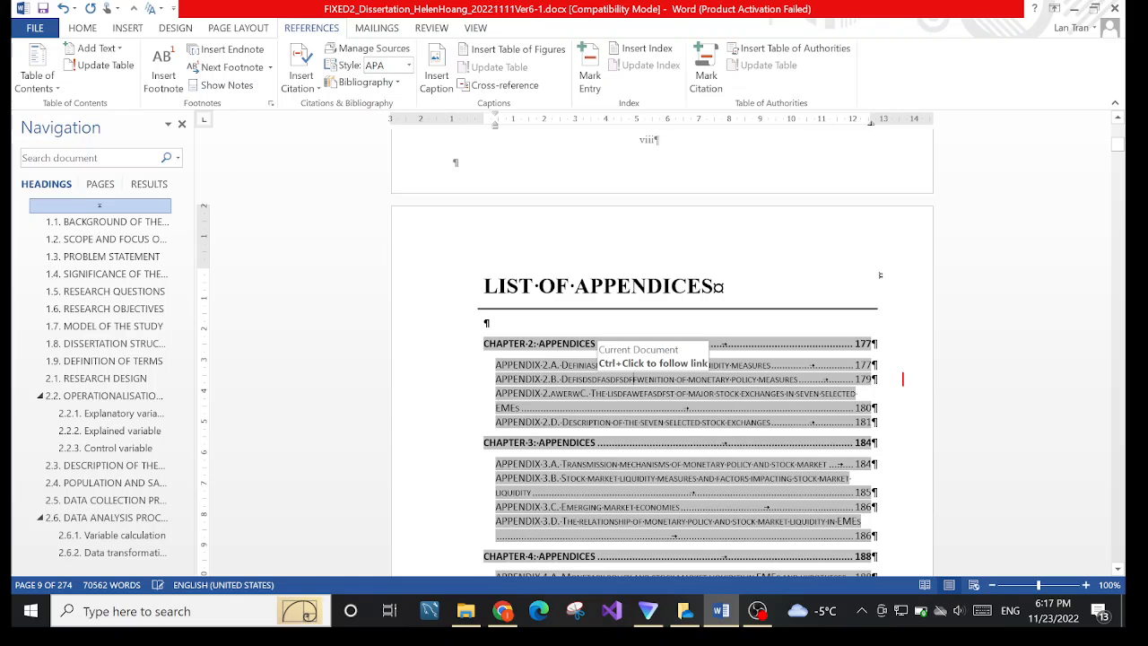
pyautogui.rightClick(599, 384)
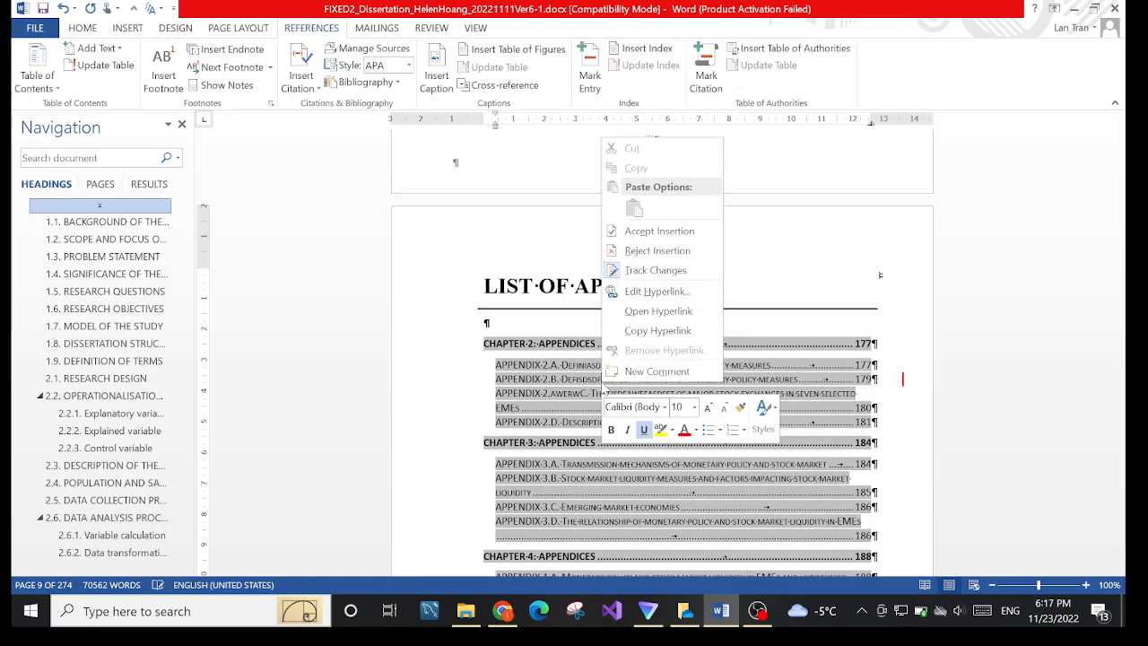
pyautogui.click(660, 233)
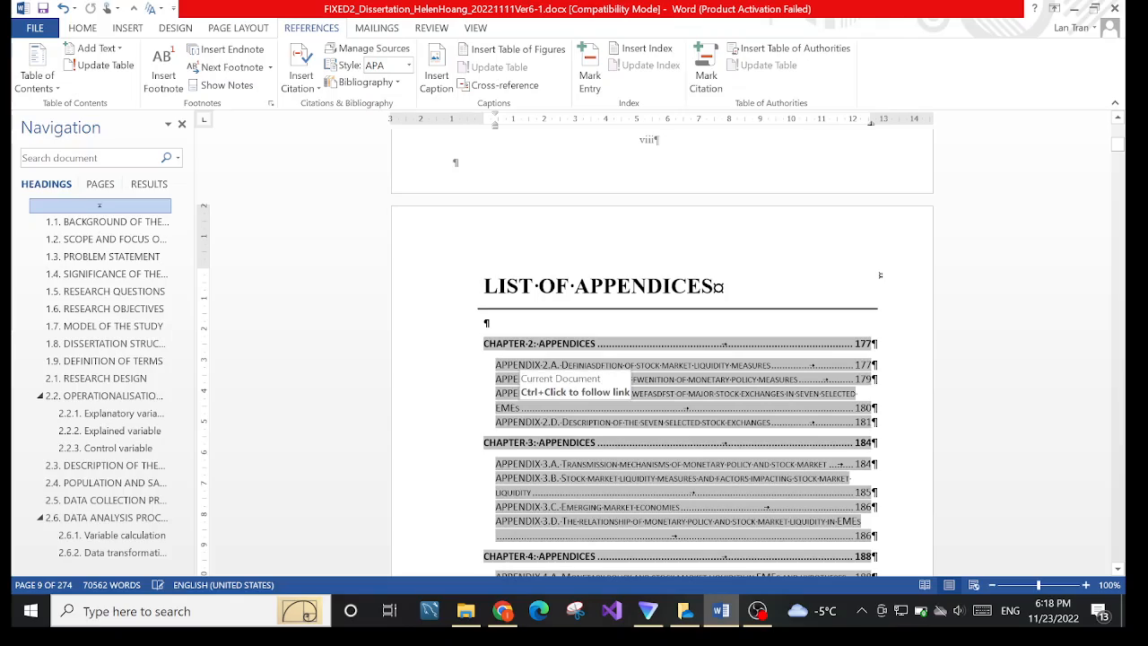
# - Return to the table of contents and follow the Chapter 1 entry's link to its heading in the document
pyautogui.scroll(15, 880, 275)
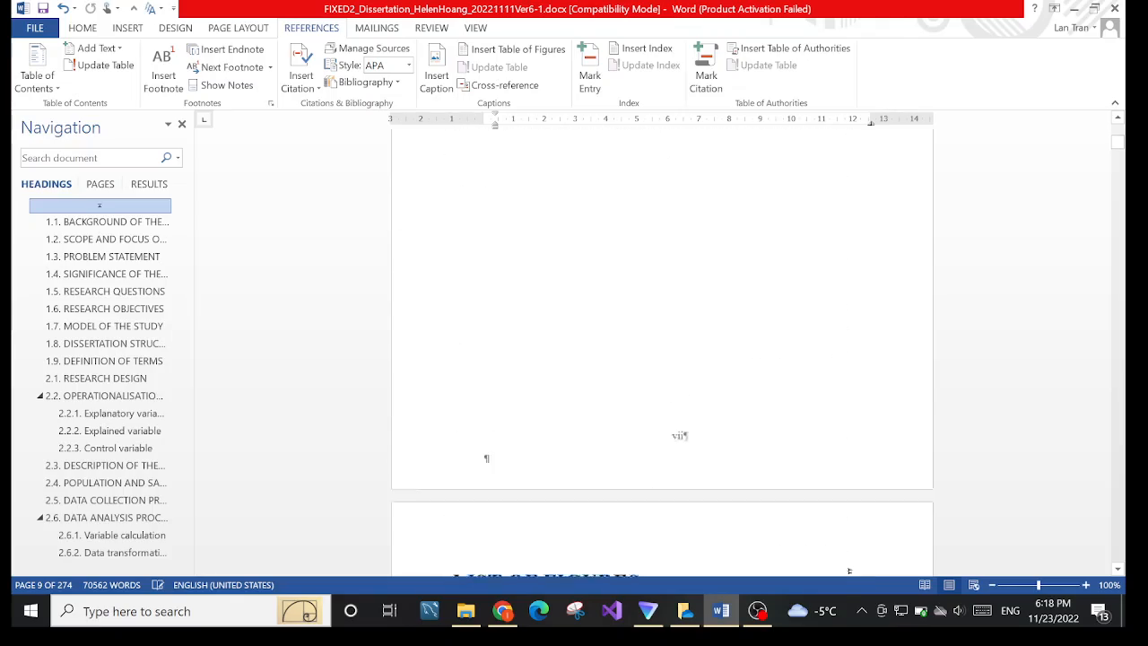
pyautogui.scroll(20, 693, 438)
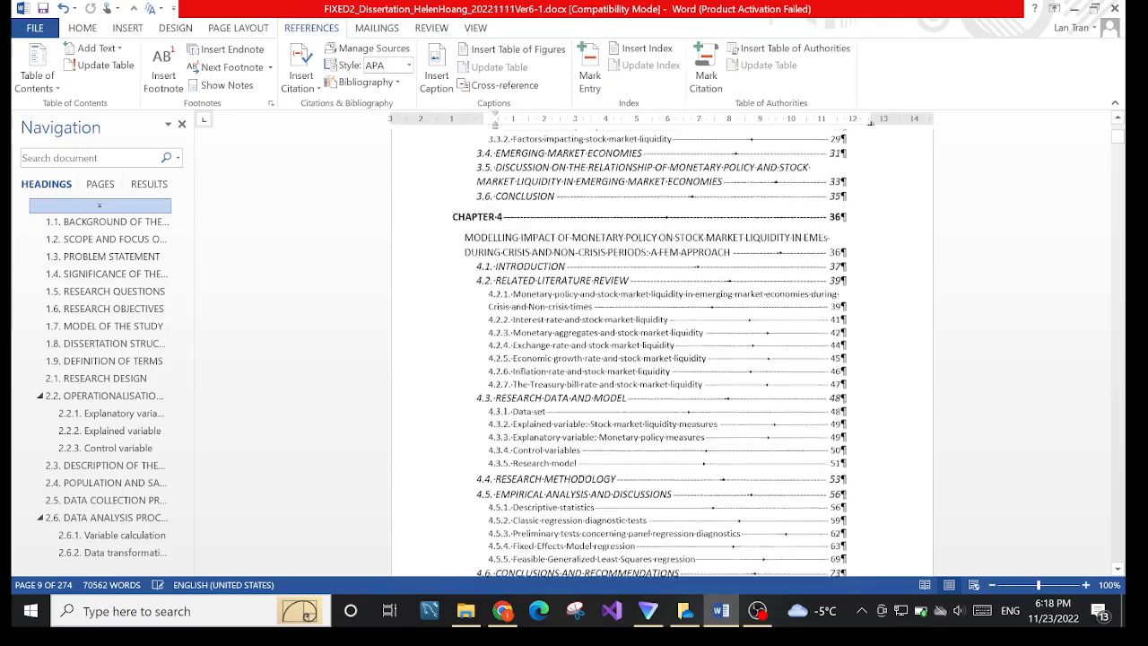
pyautogui.scroll(10, 692, 438)
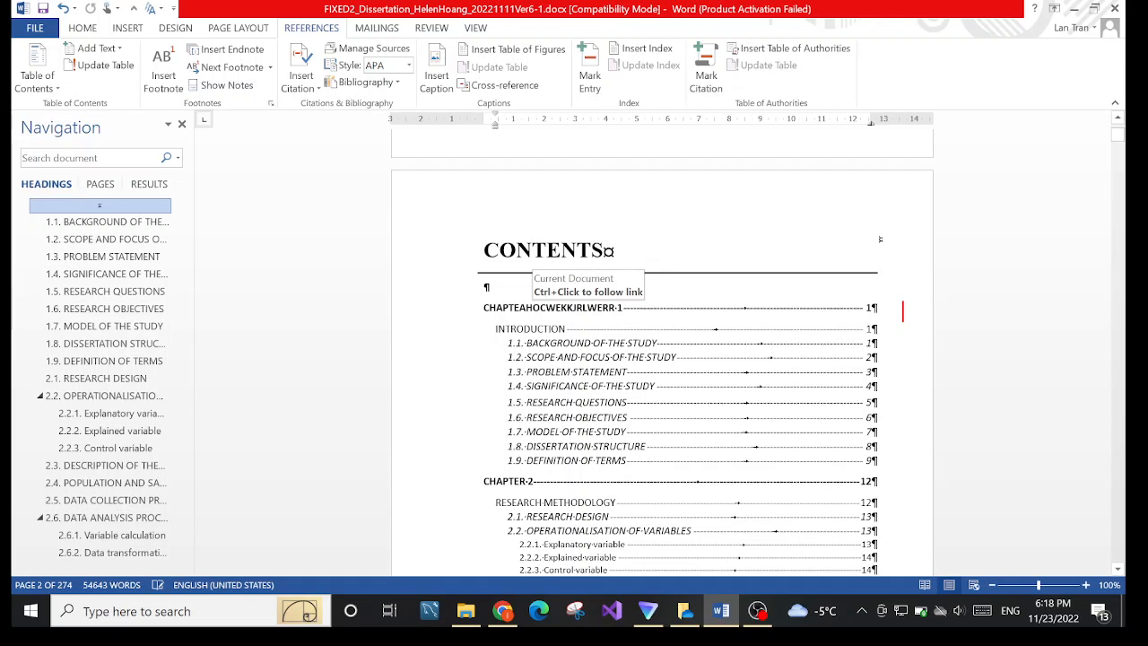
pyautogui.keyDown('ctrl'); pyautogui.click(531, 312); pyautogui.keyUp('ctrl')
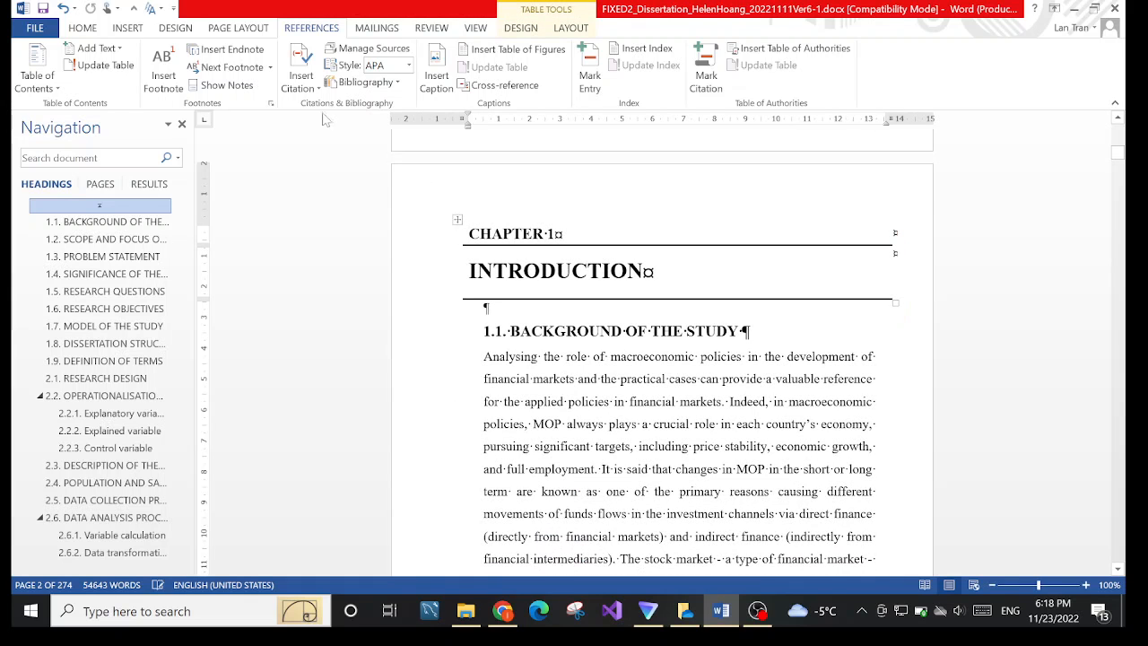
# - Open the full list of styles and check which style the CHAPTER 1 heading uses
pyautogui.click(82, 29)
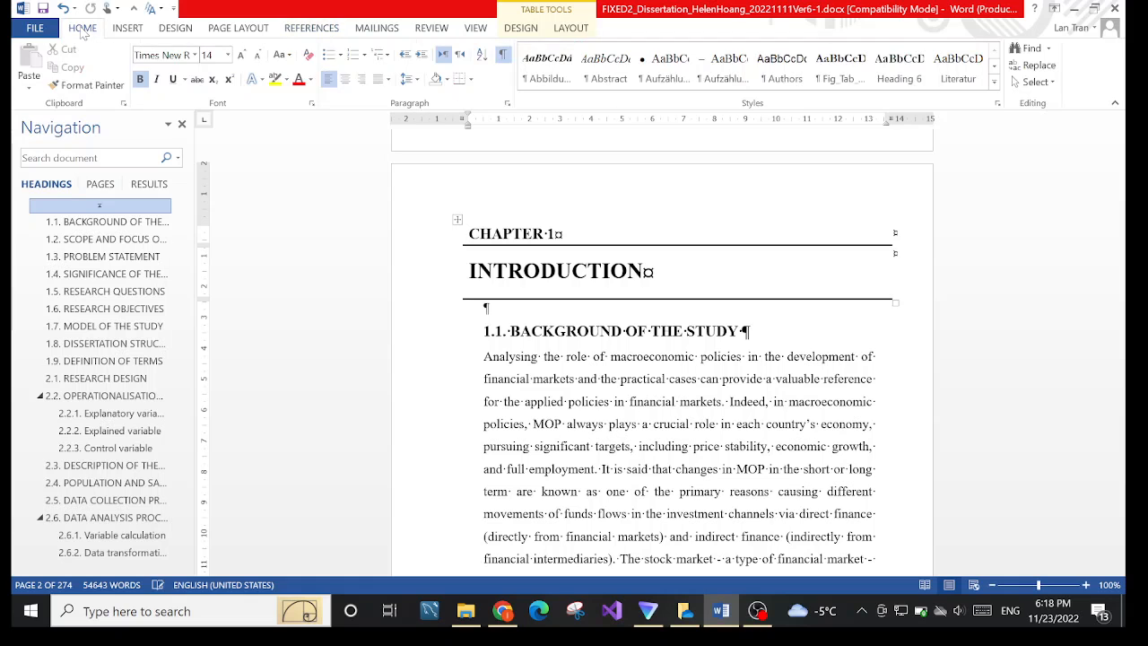
pyautogui.click(997, 105)
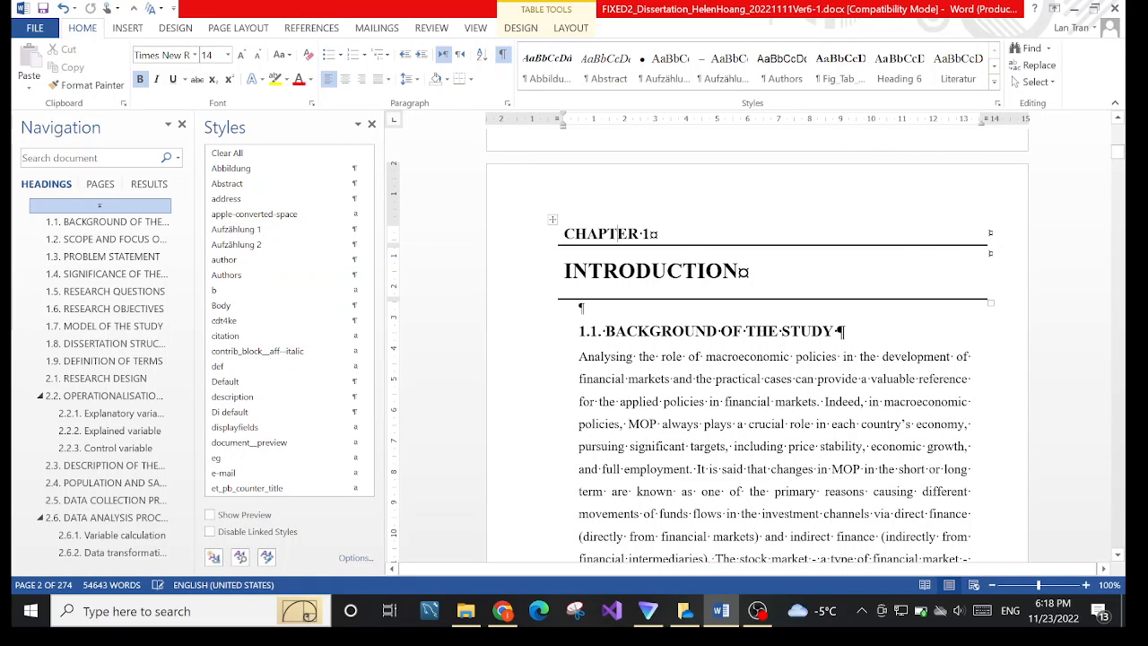
pyautogui.scroll(-20, 281, 294)
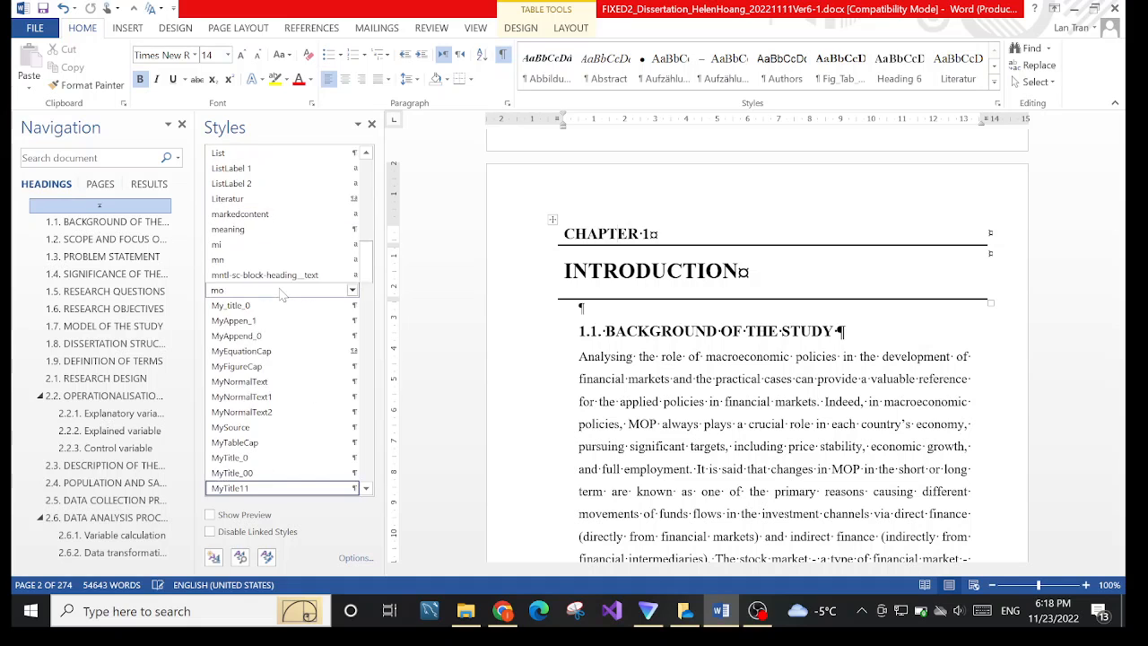
# - Locate the CHAPTER 1 heading's style in the styles list, then select the INTRODUCTION title for the same check
pyautogui.scroll(-5, 281, 294)
pyautogui.moveTo(227, 278)
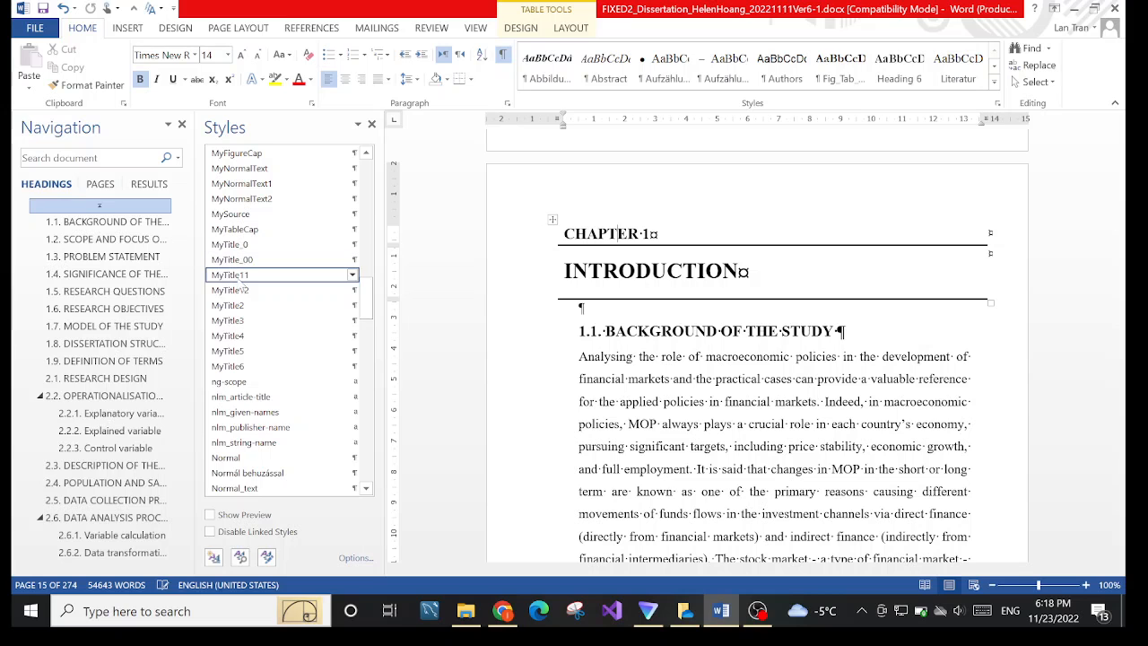
pyautogui.click(588, 271)
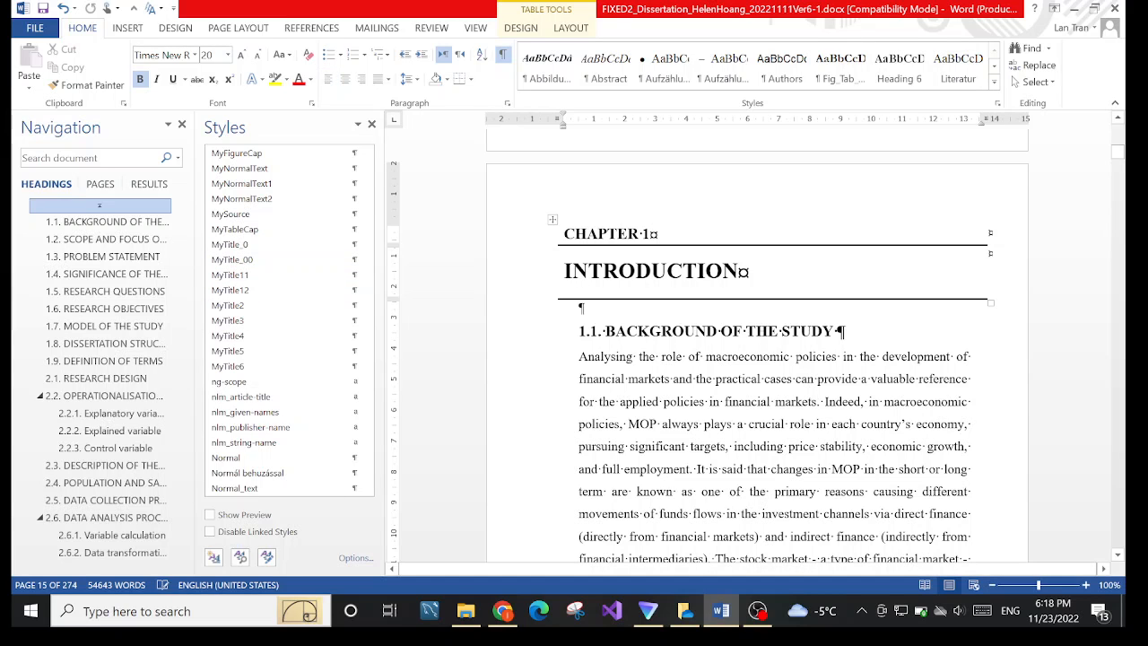
pyautogui.scroll(15, 285, 296)
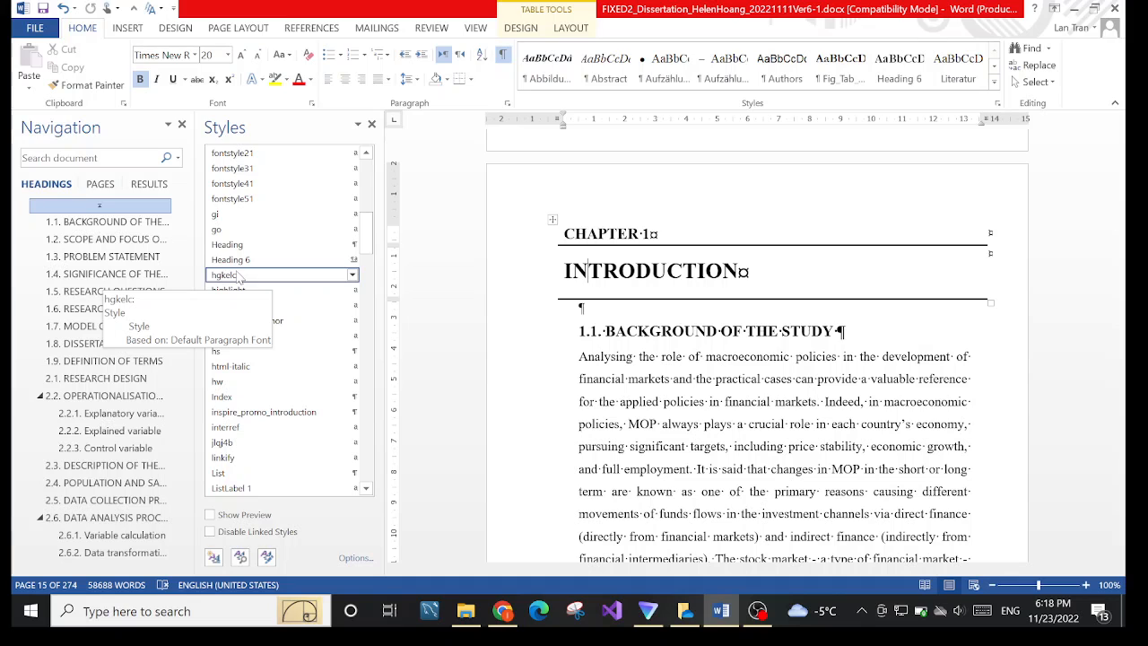
# - Delete the hgkelc style from the document
pyautogui.click(353, 276)
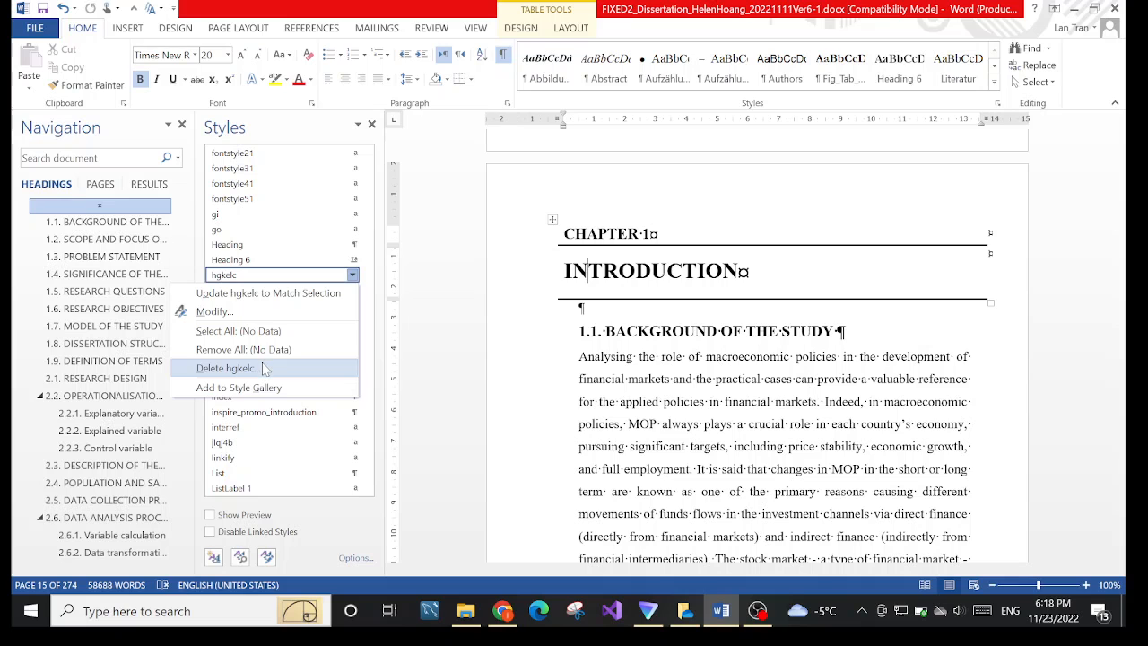
pyautogui.click(229, 368)
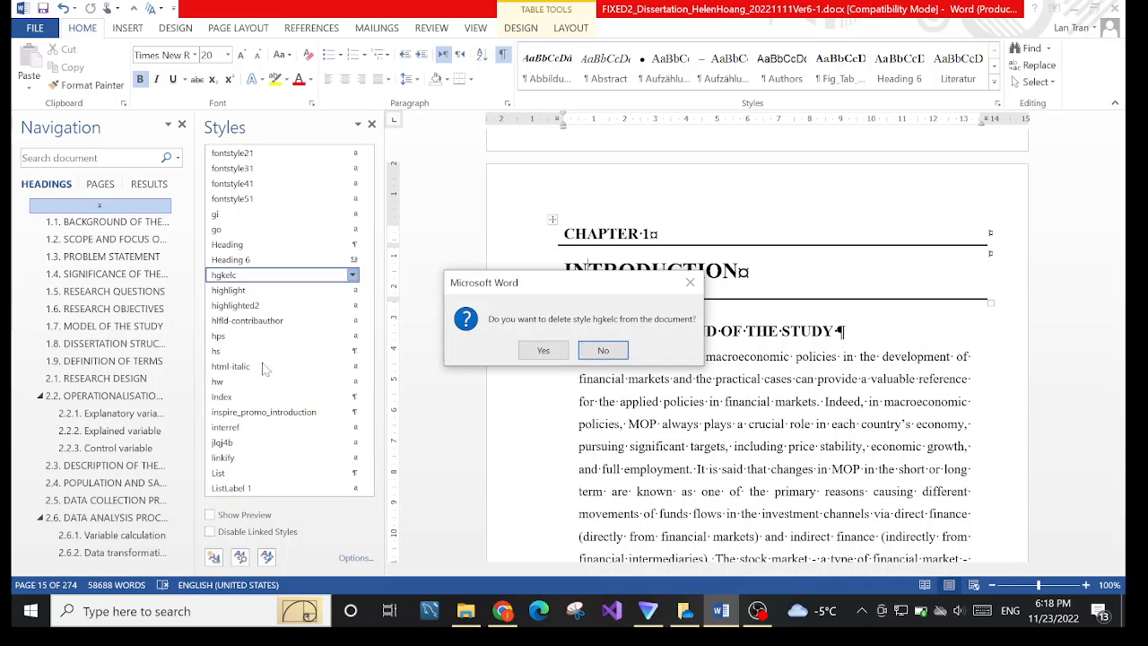
pyautogui.click(543, 351)
# - Check which styles the INTRODUCTION title and the 1.1 BACKGROUND OF THE STUDY heading use
pyautogui.scroll(-7, 274, 305)
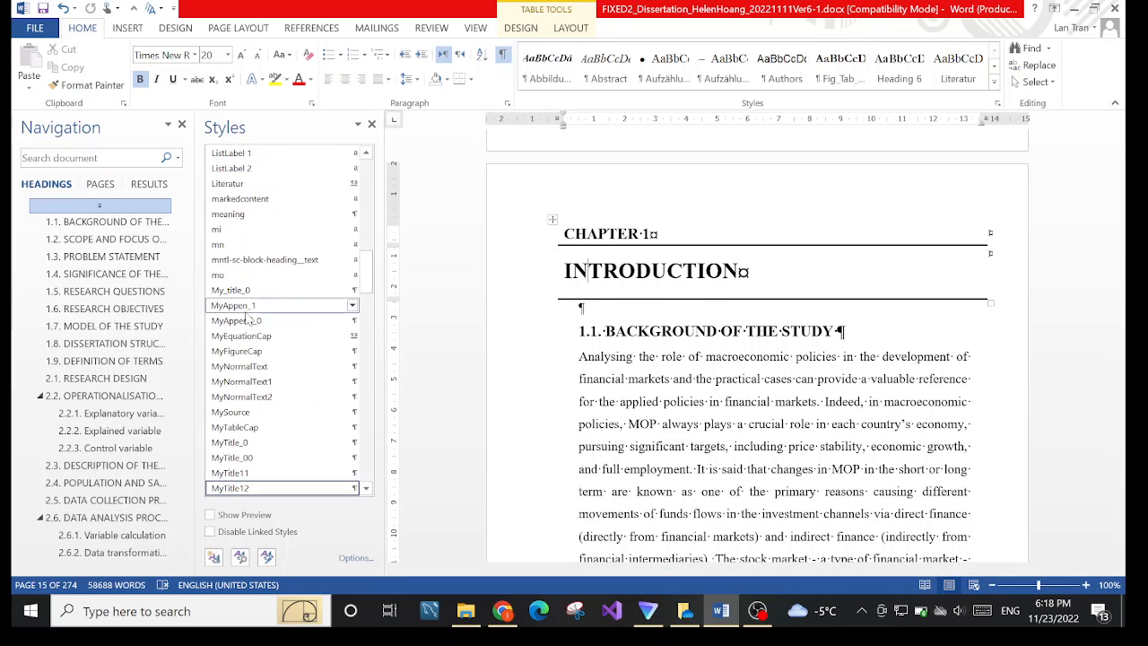
pyautogui.scroll(-5, 248, 313)
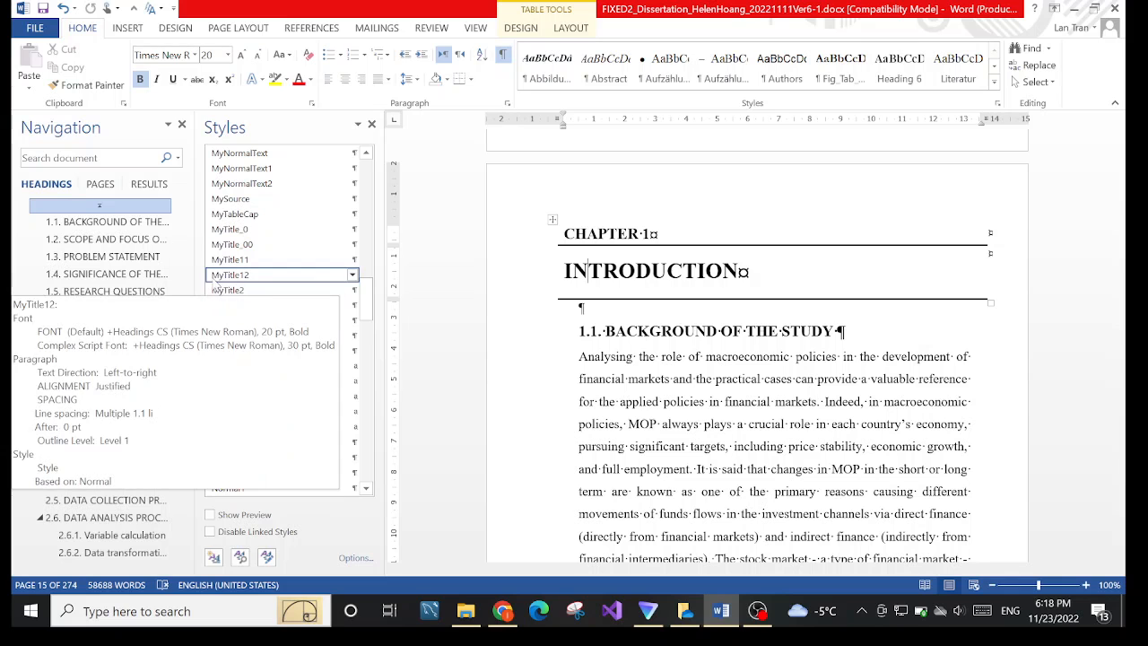
pyautogui.click(626, 330)
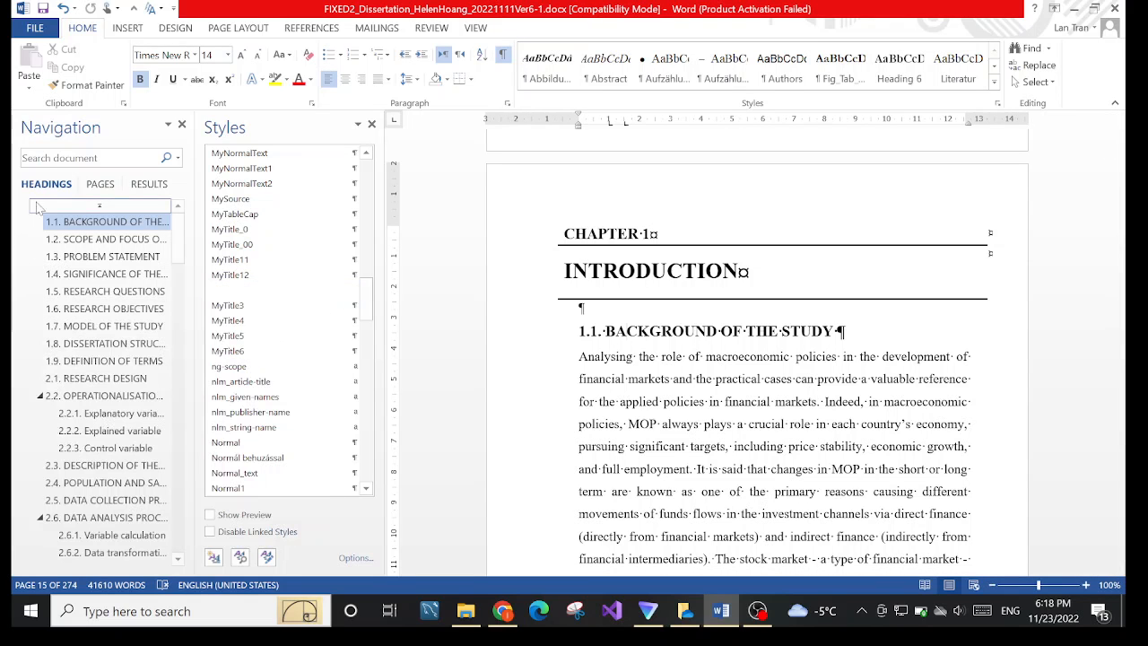
# - Go to the start of Chapter 2 and check the styles of the CHAPTER 2 line and the RESEARCH METHODOLOGY title
pyautogui.click(103, 402)
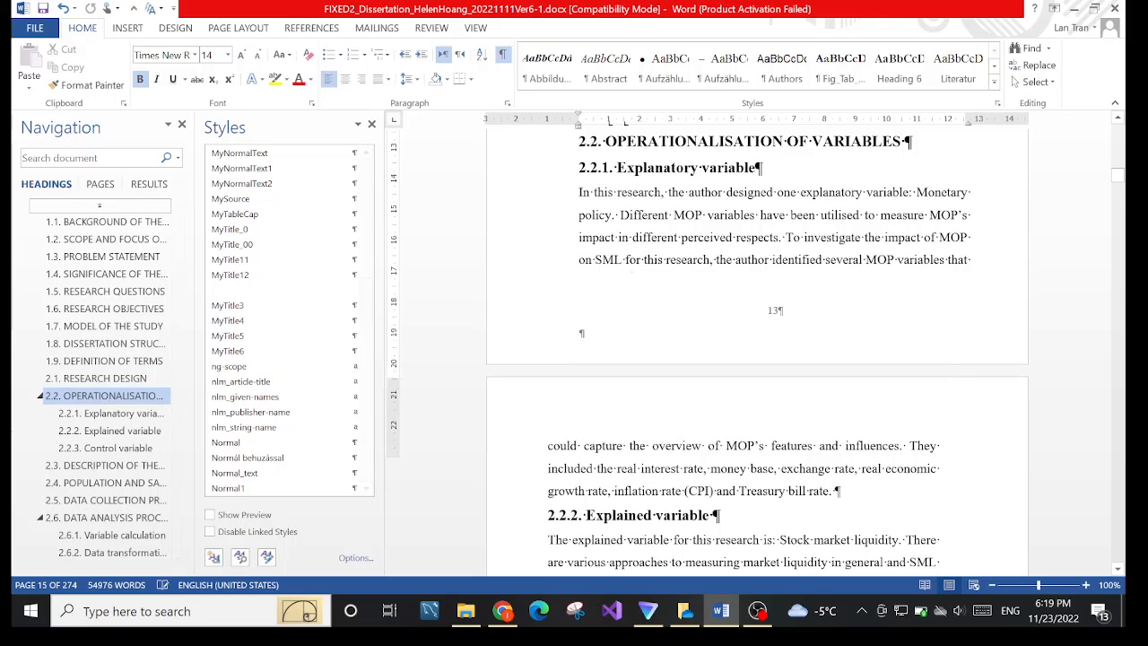
pyautogui.scroll(10, 664, 352)
pyautogui.scroll(8, 664, 352)
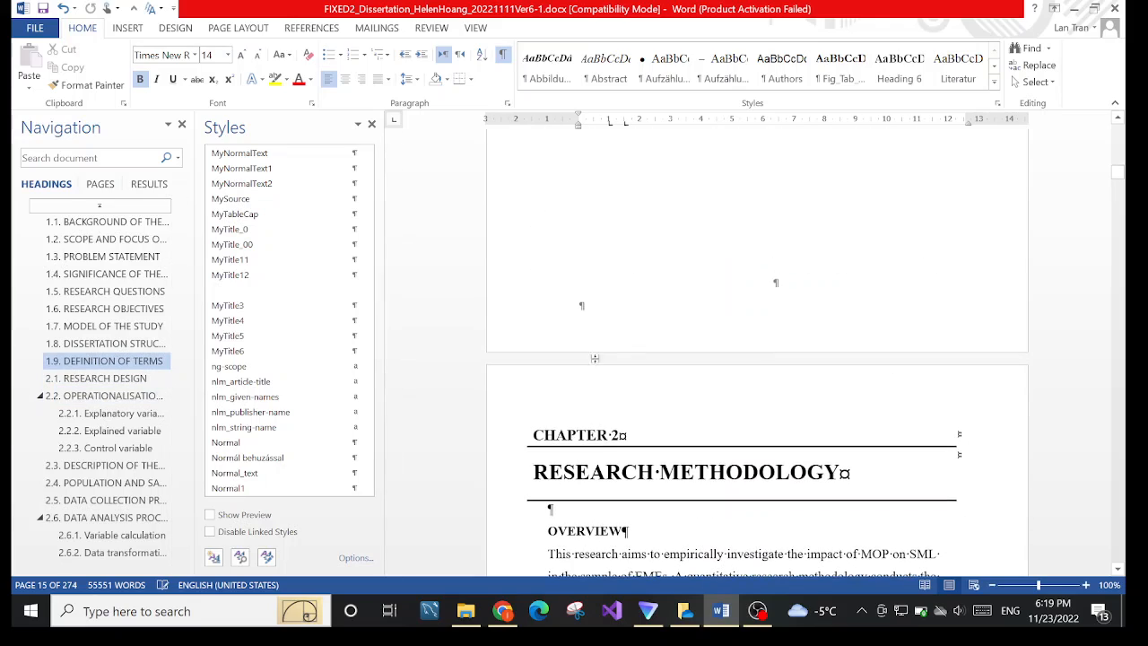
pyautogui.click(585, 438)
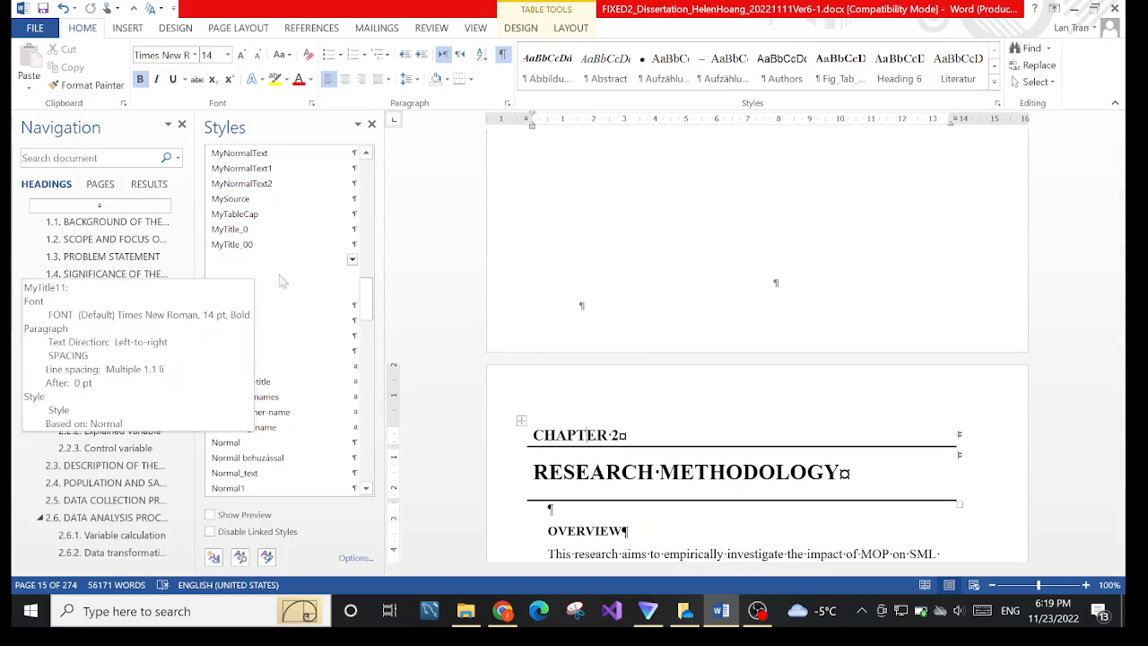
pyautogui.click(639, 472)
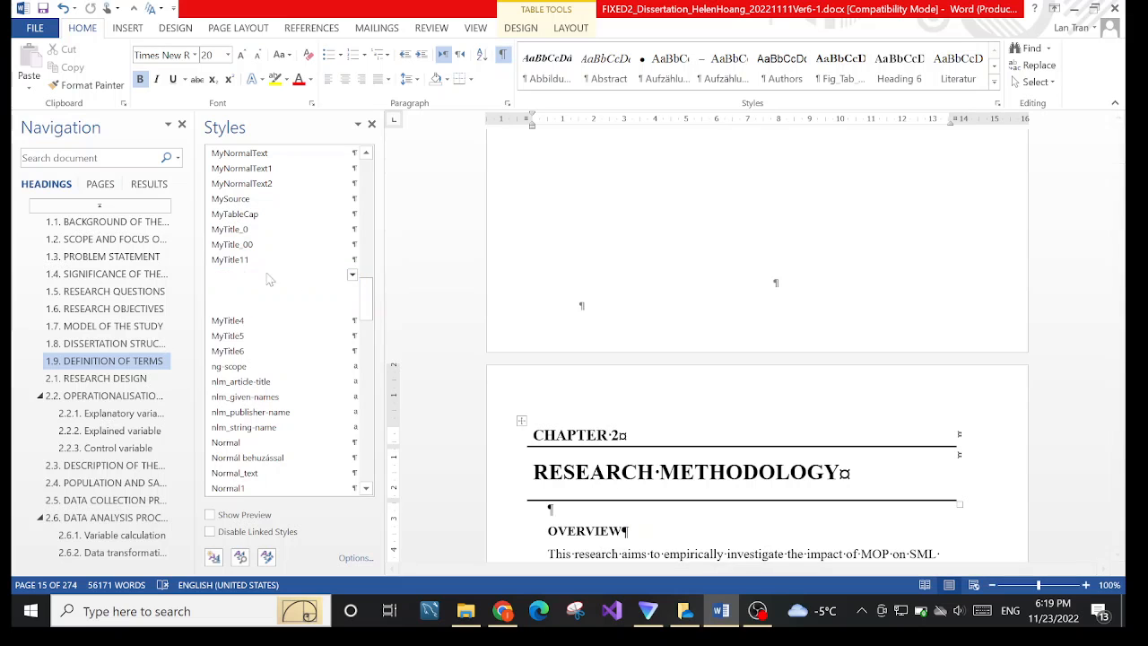
# - Check the styles of the OVERVIEW, 2.1 RESEARCH DESIGN and 2.2.1 Explanatory variable headings in Chapter 2
pyautogui.scroll(-2, 715, 438)
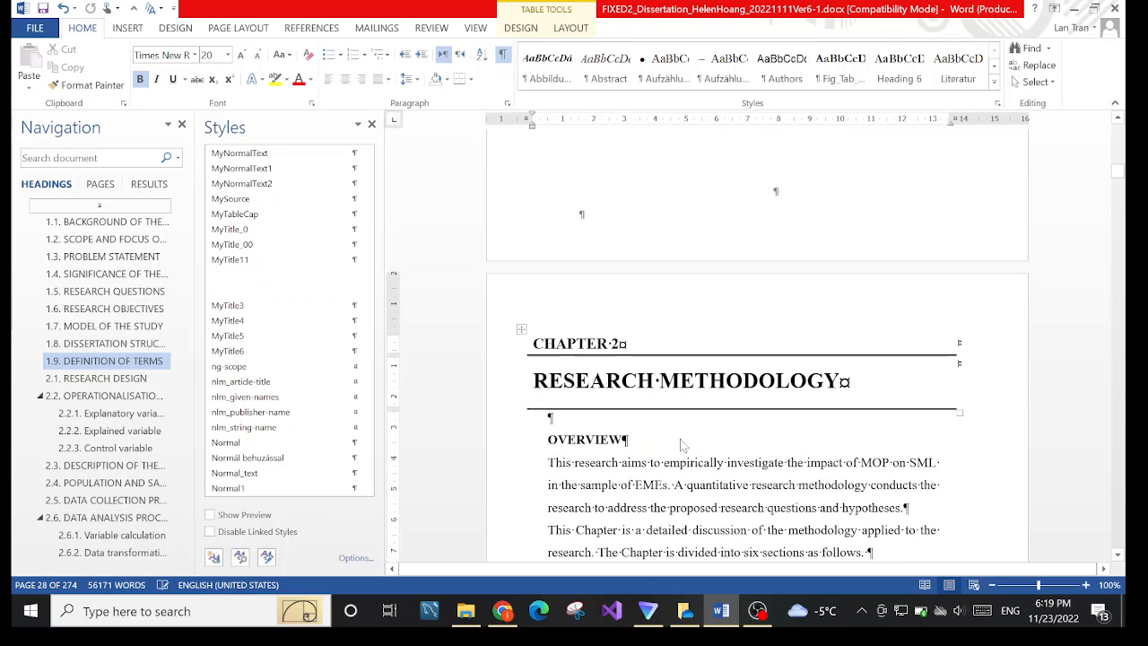
pyautogui.click(583, 445)
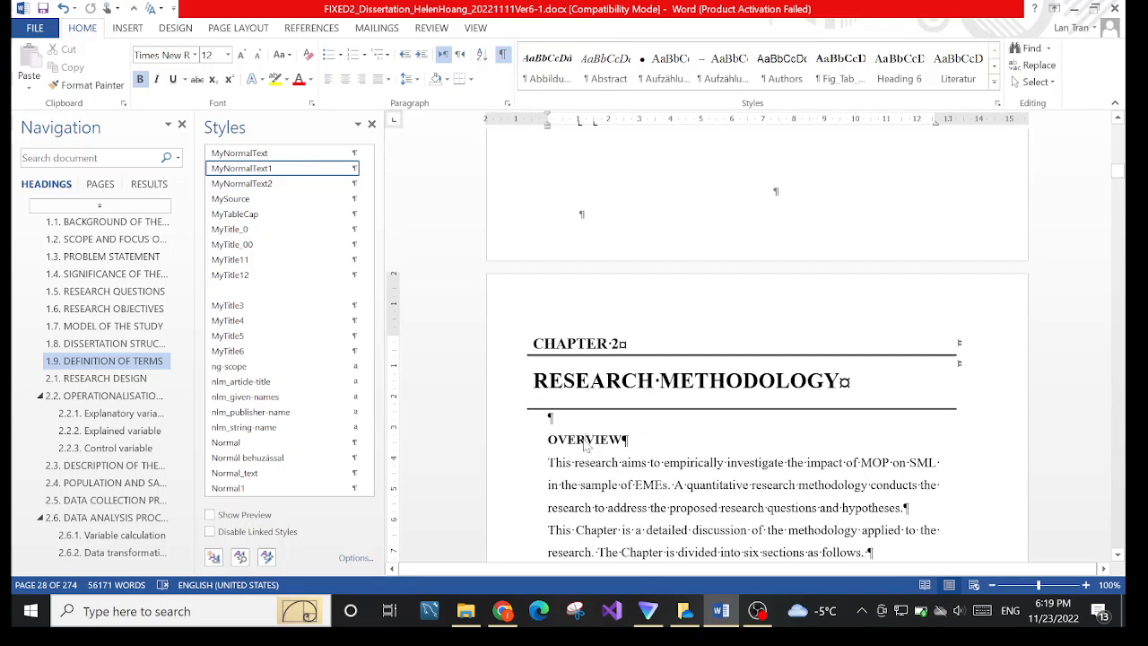
pyautogui.click(106, 380)
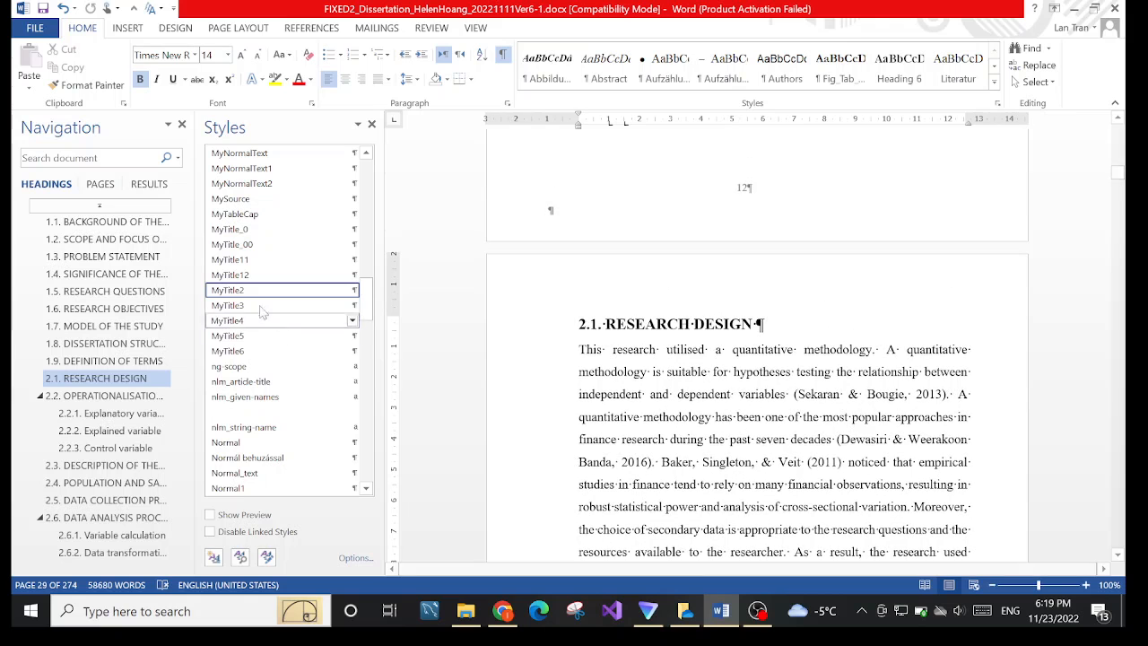
pyautogui.click(107, 415)
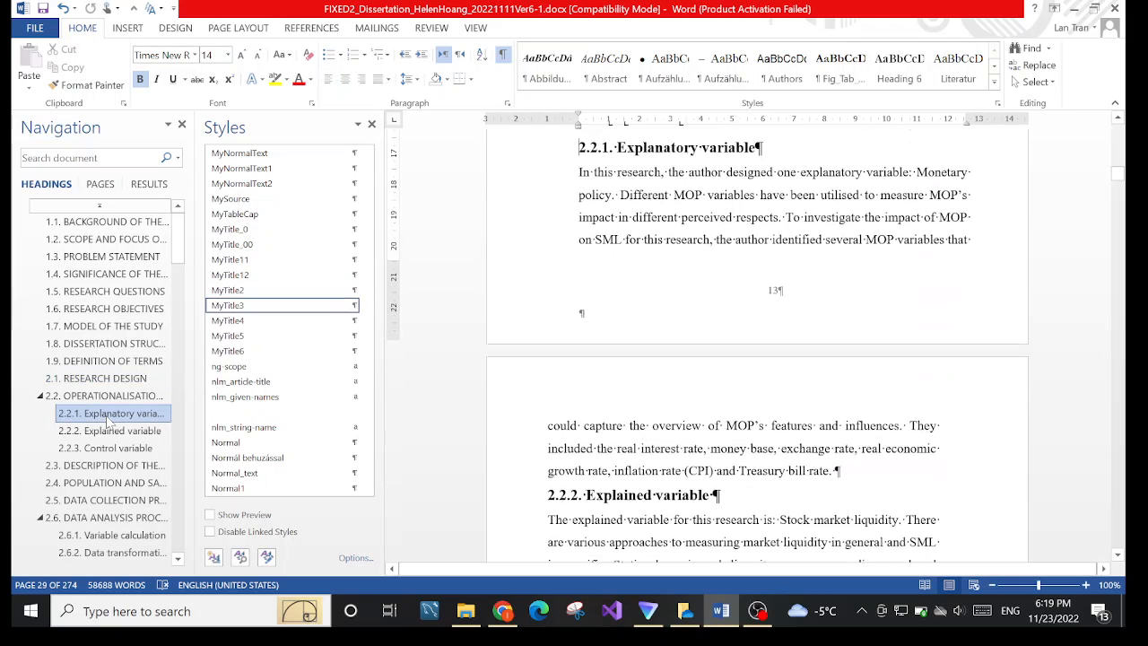
pyautogui.moveTo(259, 309)
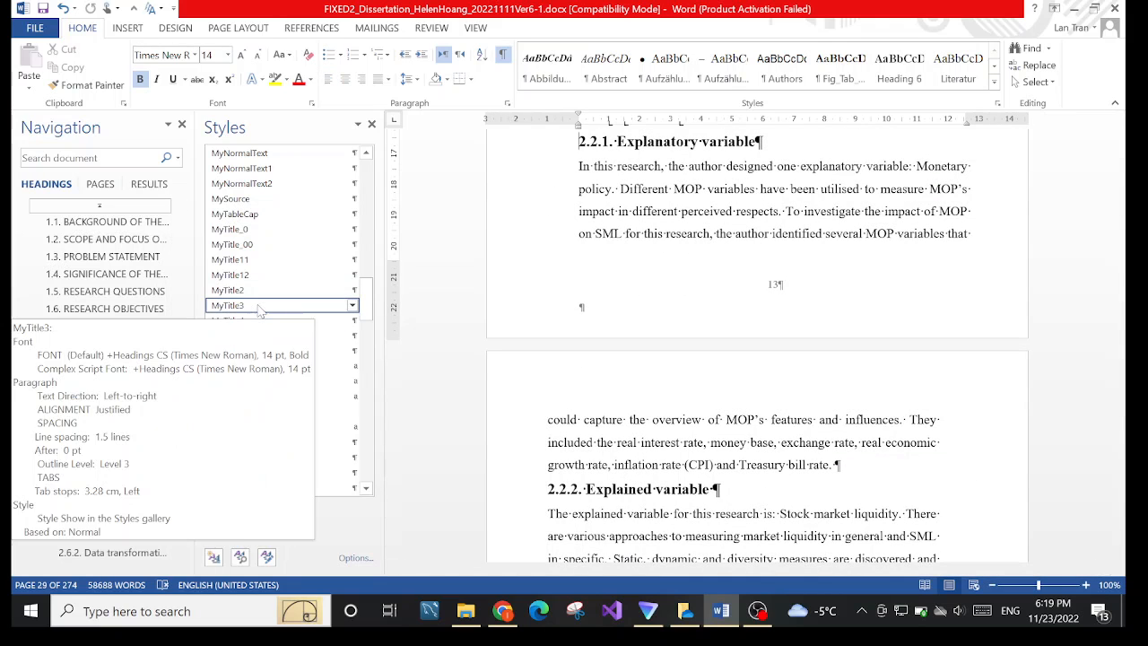
# - Examine the hierarchy of second- and third-level headings in the document outline across Chapters 1 to 4
pyautogui.scroll(-6, 117, 392)
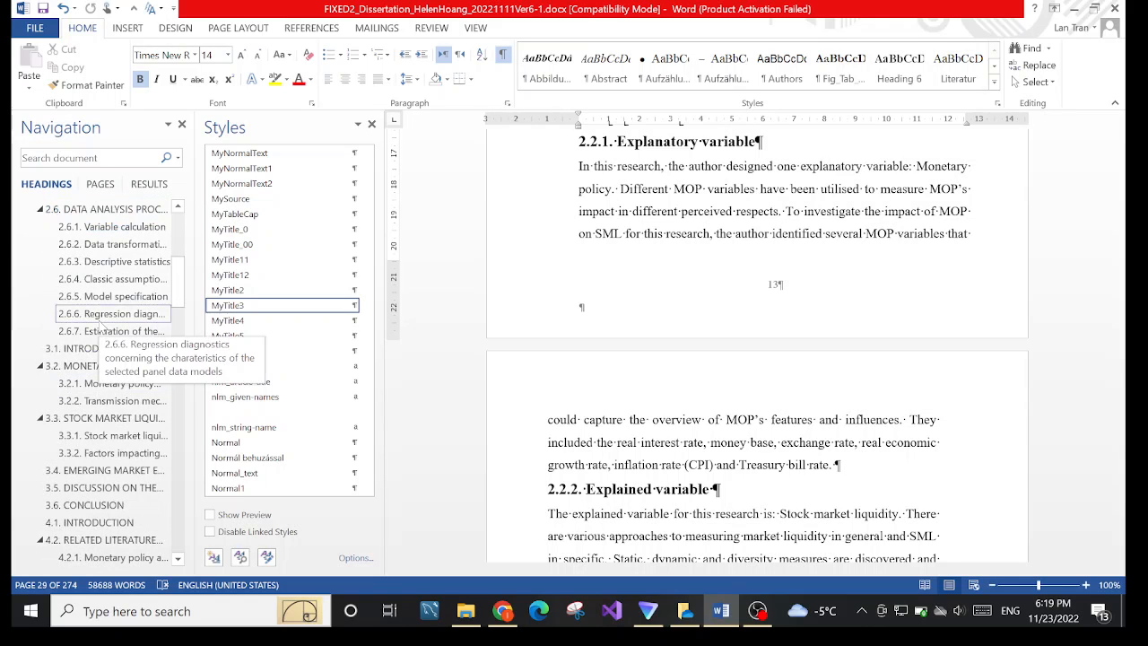
pyautogui.scroll(-4, 91, 353)
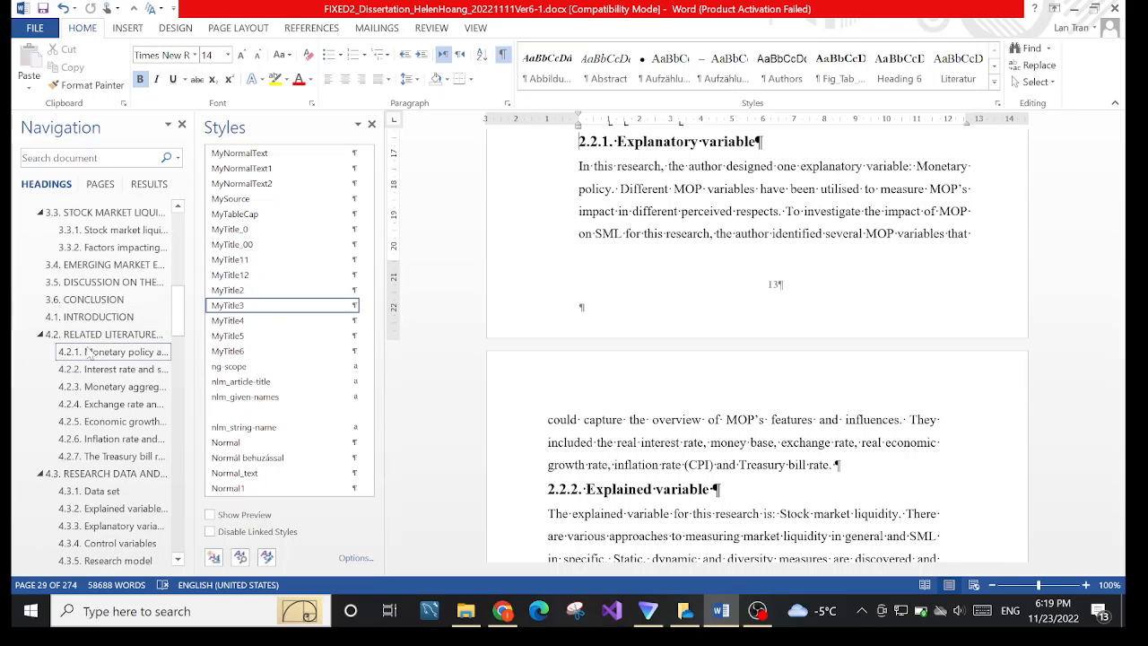
pyautogui.scroll(3, 89, 352)
pyautogui.scroll(10, 91, 352)
pyautogui.scroll(-2, 92, 355)
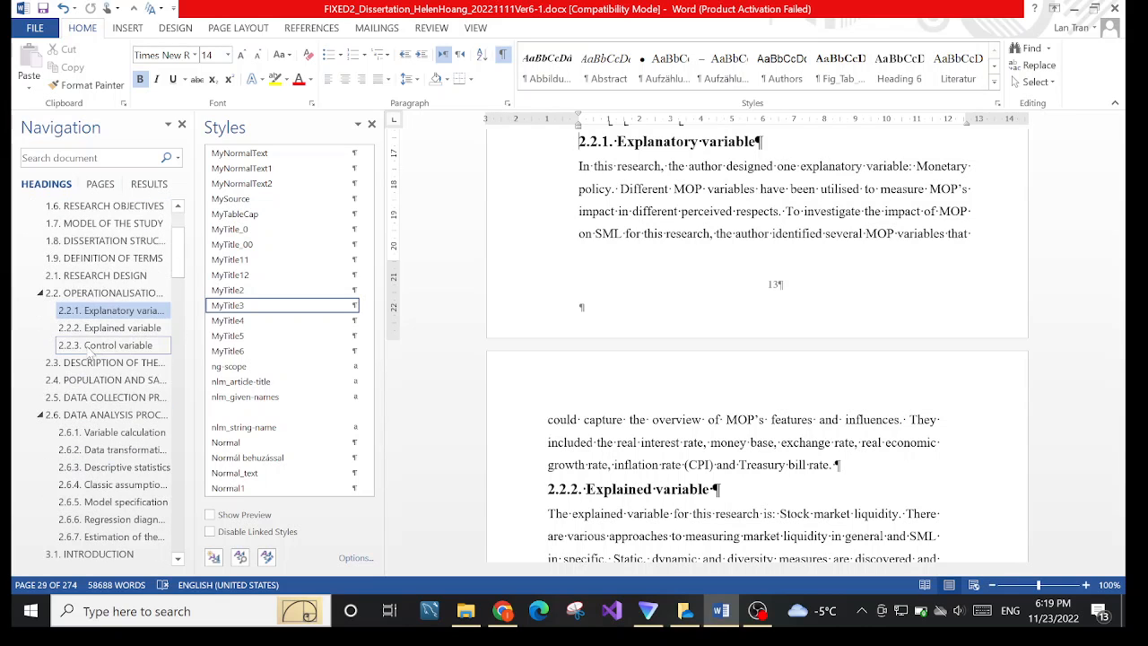
pyautogui.scroll(-8, 93, 354)
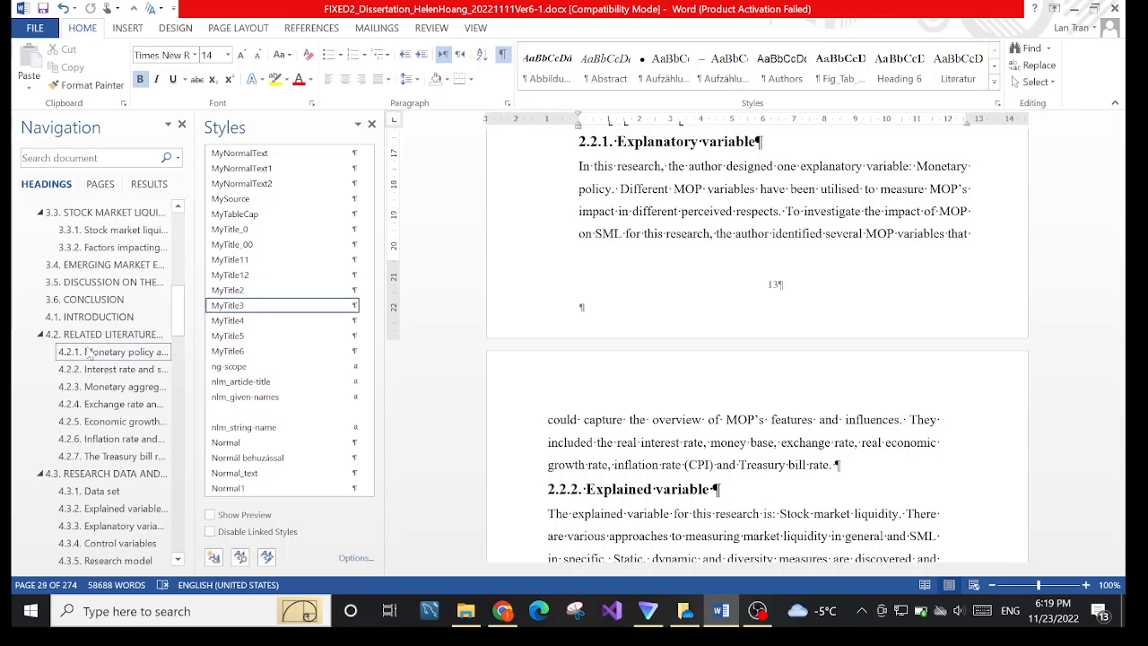
pyautogui.scroll(10, 90, 352)
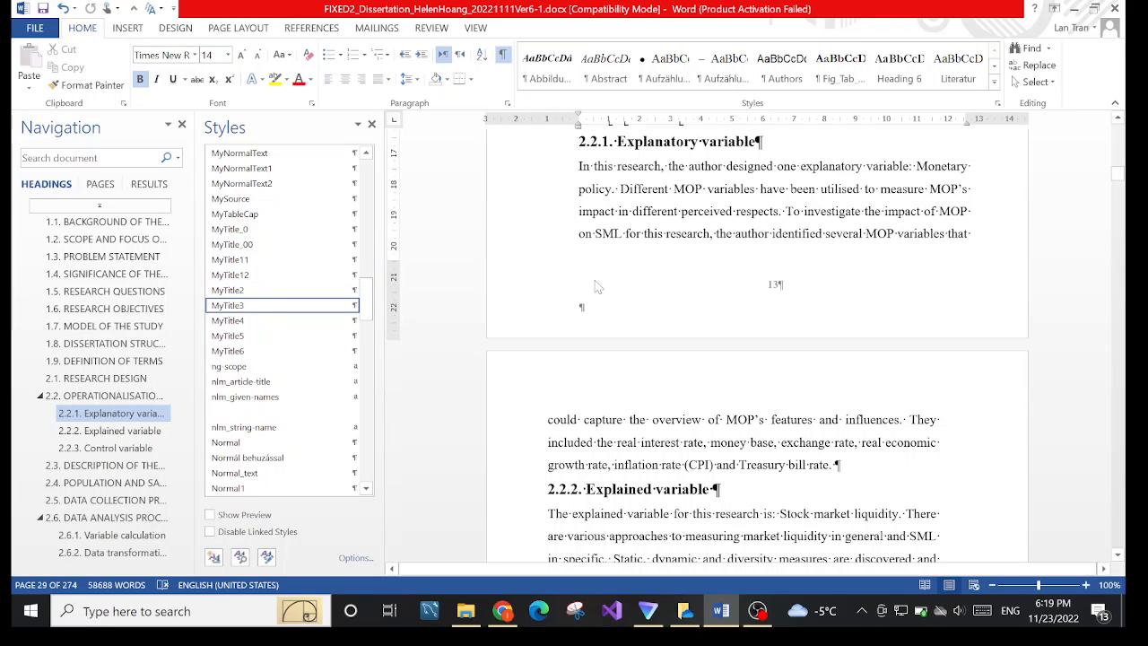
# - Return to the front matter, review the list of appendices and go back to the beginning of the table of contents
pyautogui.scroll(4, 628, 296)
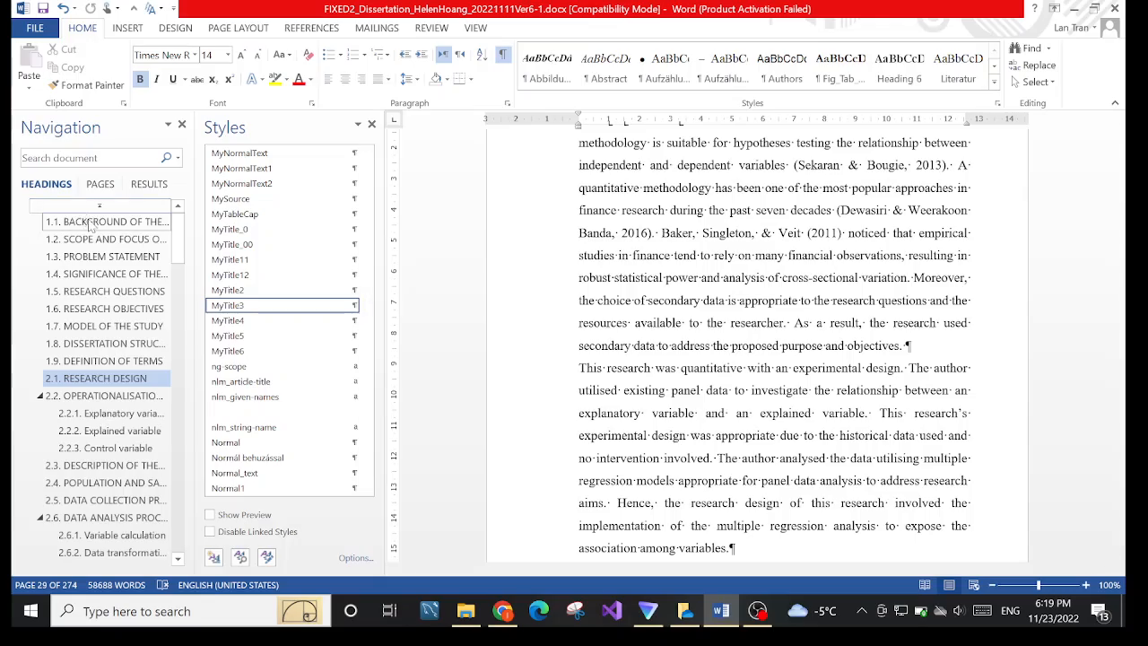
pyautogui.click(90, 221)
pyautogui.scroll(20, 758, 341)
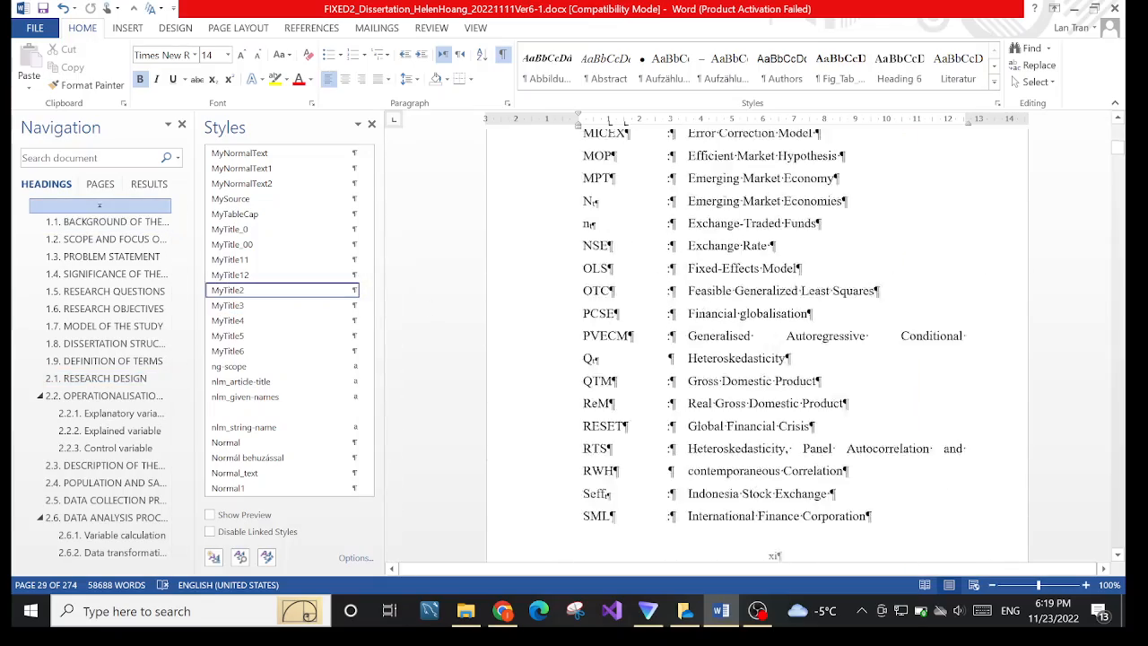
pyautogui.scroll(8, 744, 329)
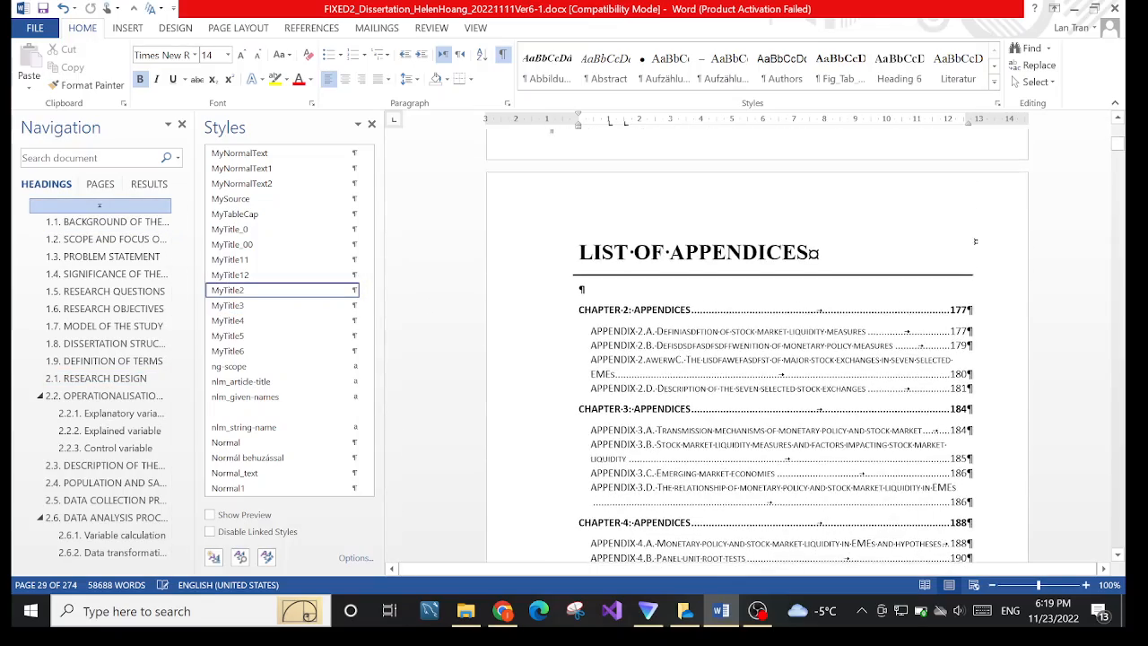
pyautogui.scroll(-4, 744, 329)
pyautogui.scroll(2, 975, 149)
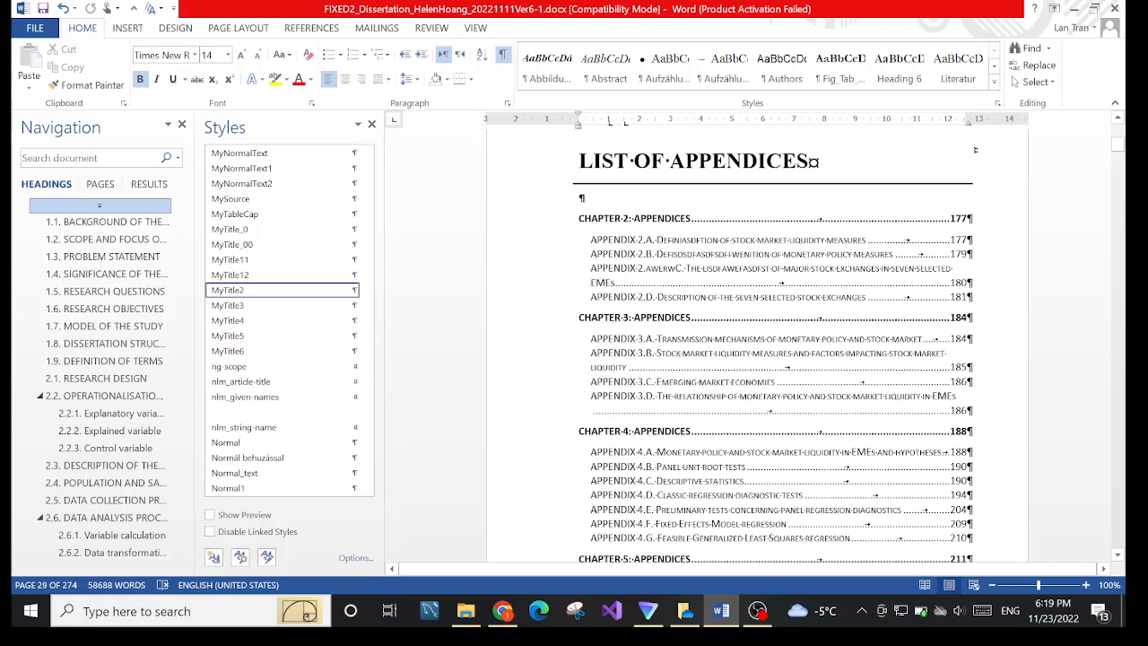
pyautogui.scroll(20, 975, 150)
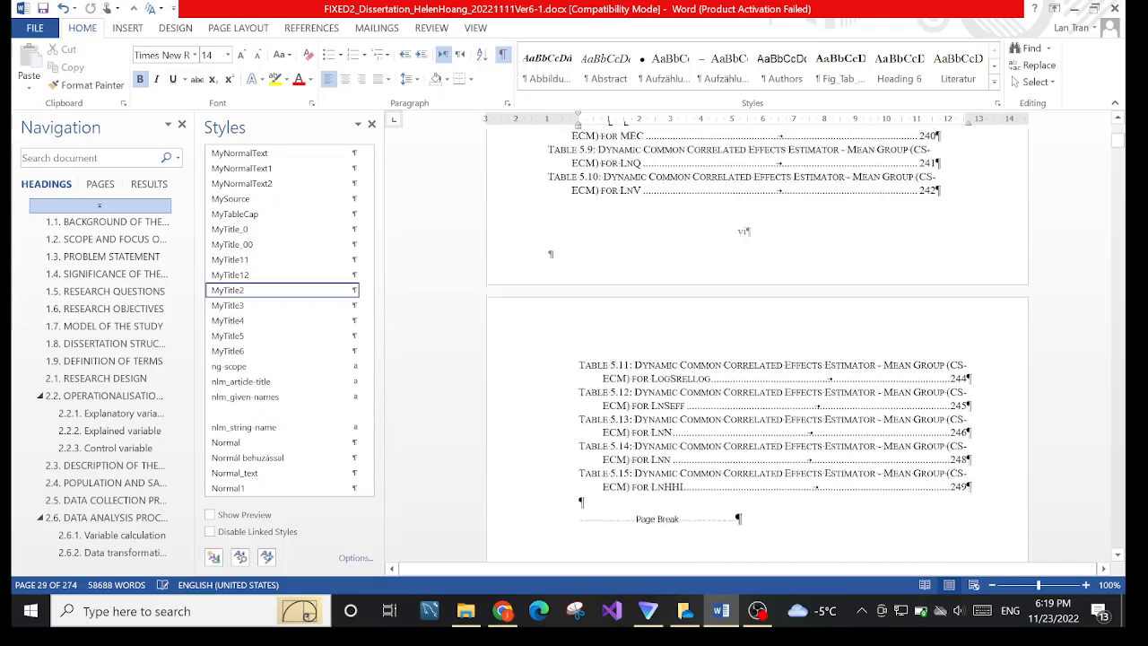
pyautogui.scroll(20, 781, 430)
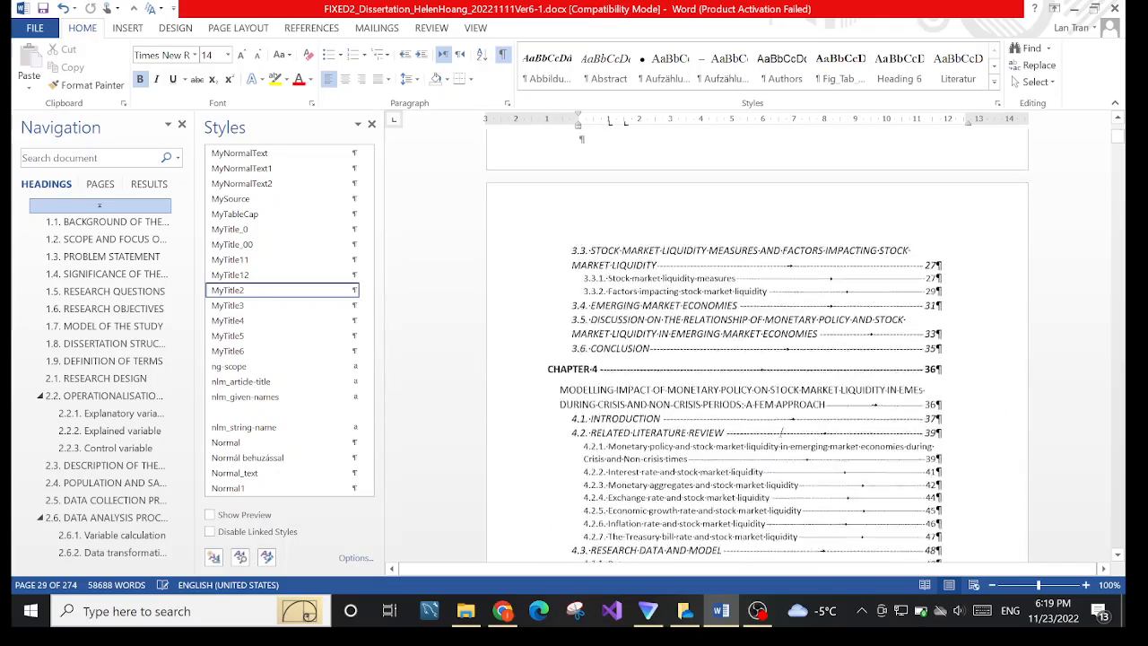
pyautogui.scroll(2, 782, 433)
pyautogui.scroll(-4, 660, 400)
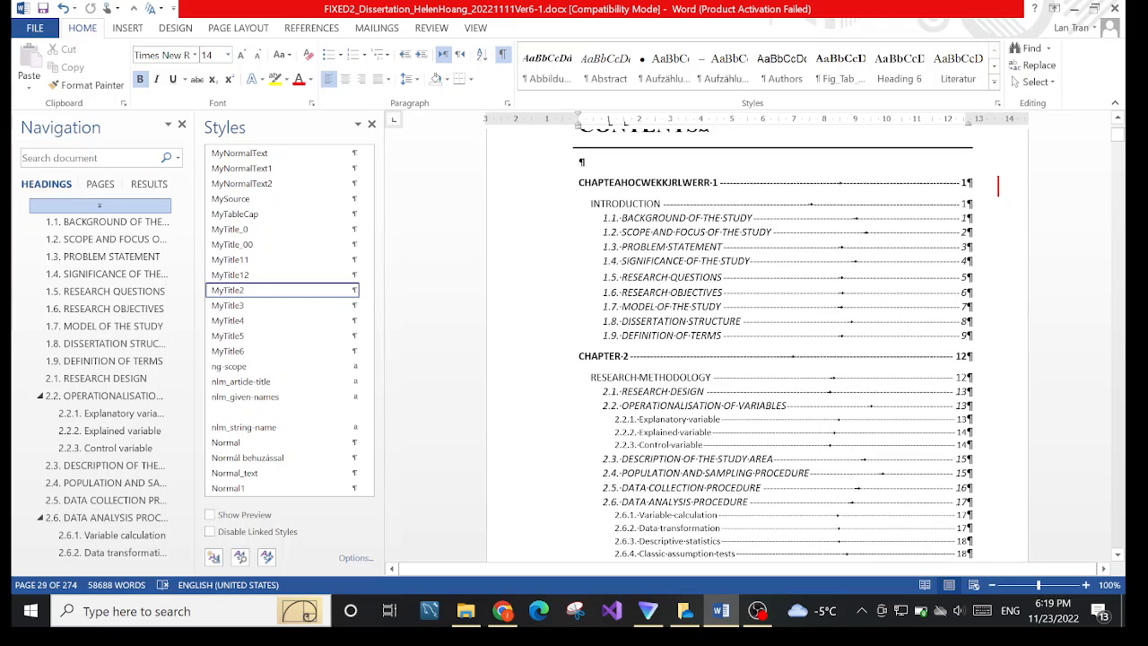
# - Open the custom table of contents settings for the existing contents table and choose the Formal format
pyautogui.click(636, 182)
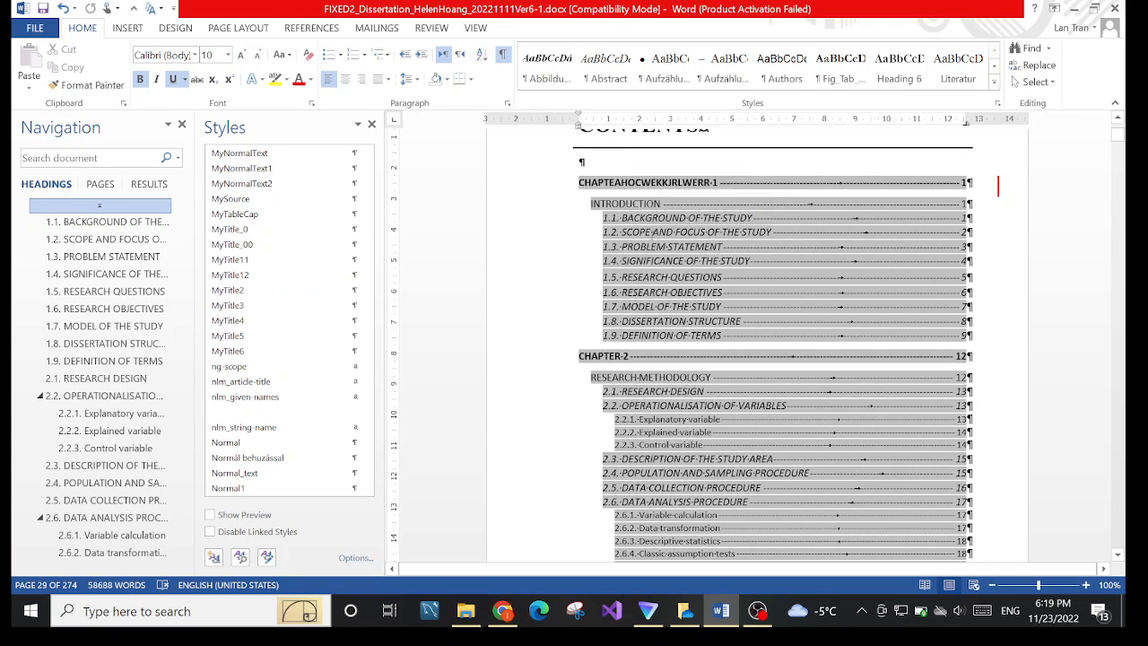
pyautogui.click(330, 31)
pyautogui.click(38, 81)
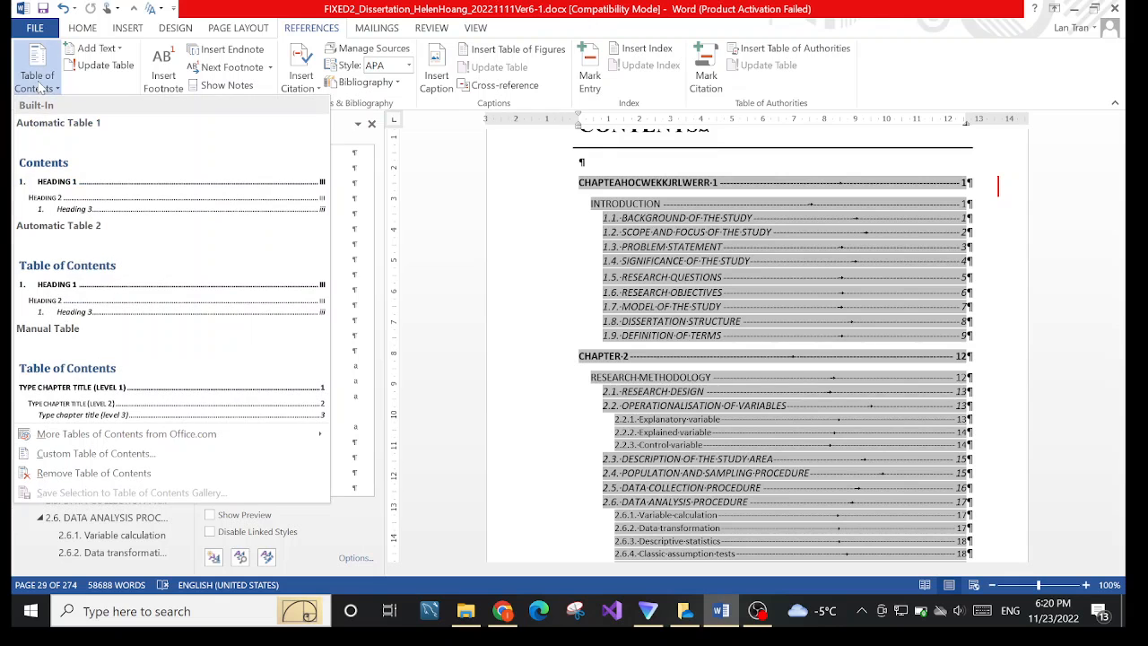
pyautogui.click(112, 456)
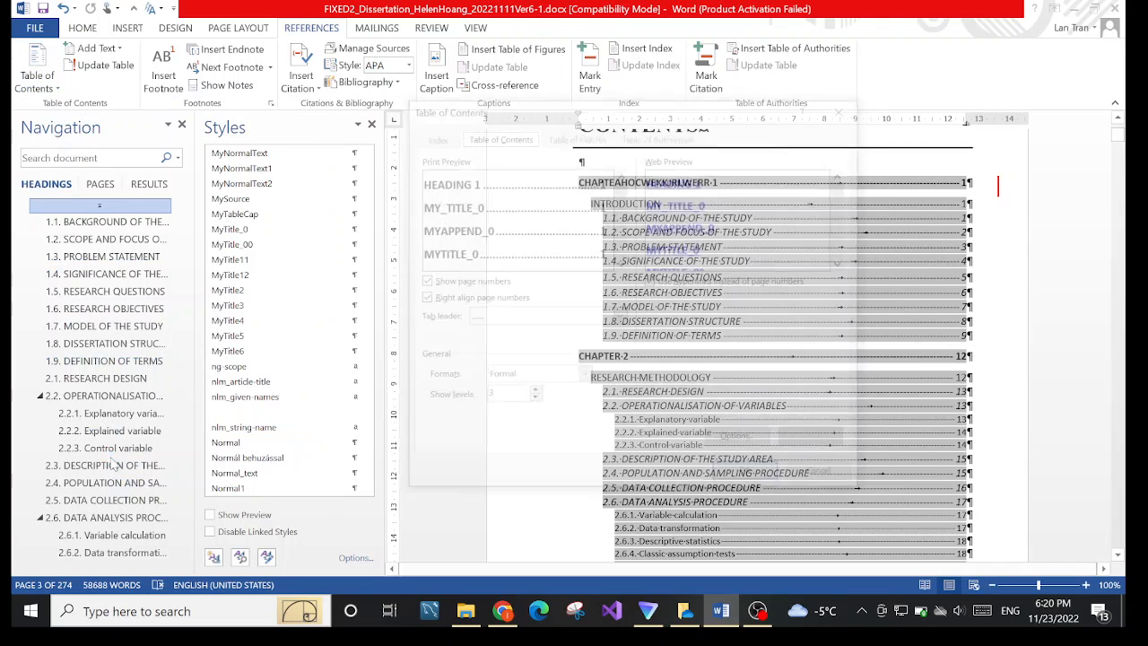
pyautogui.moveTo(635, 123); pyautogui.dragTo(708, 122)
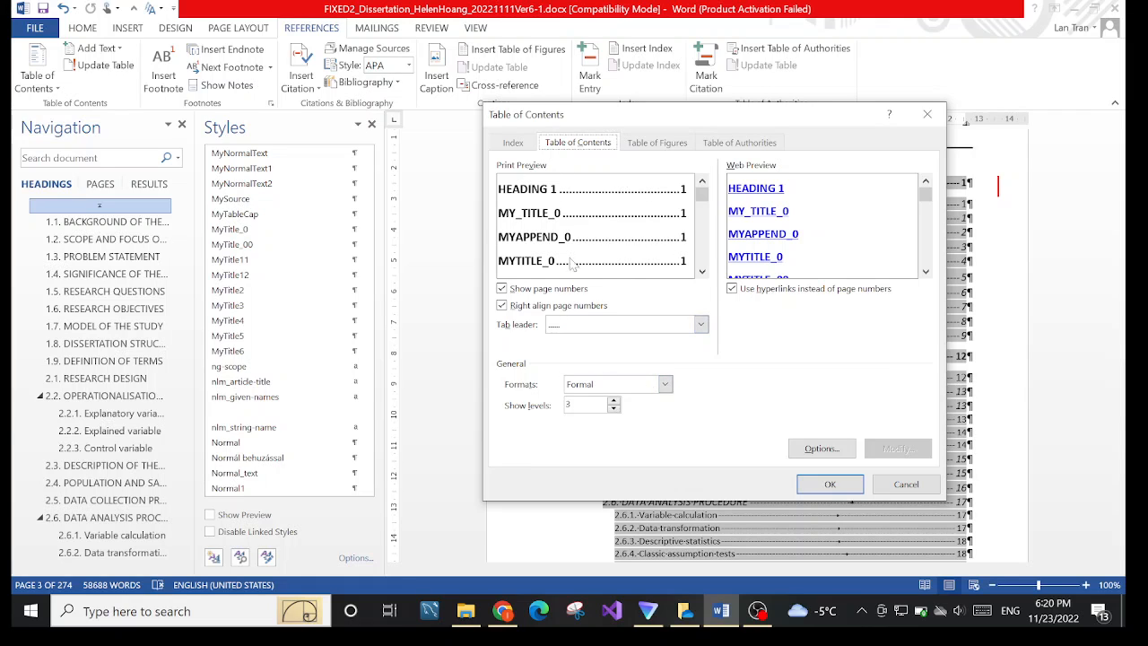
pyautogui.click(665, 384)
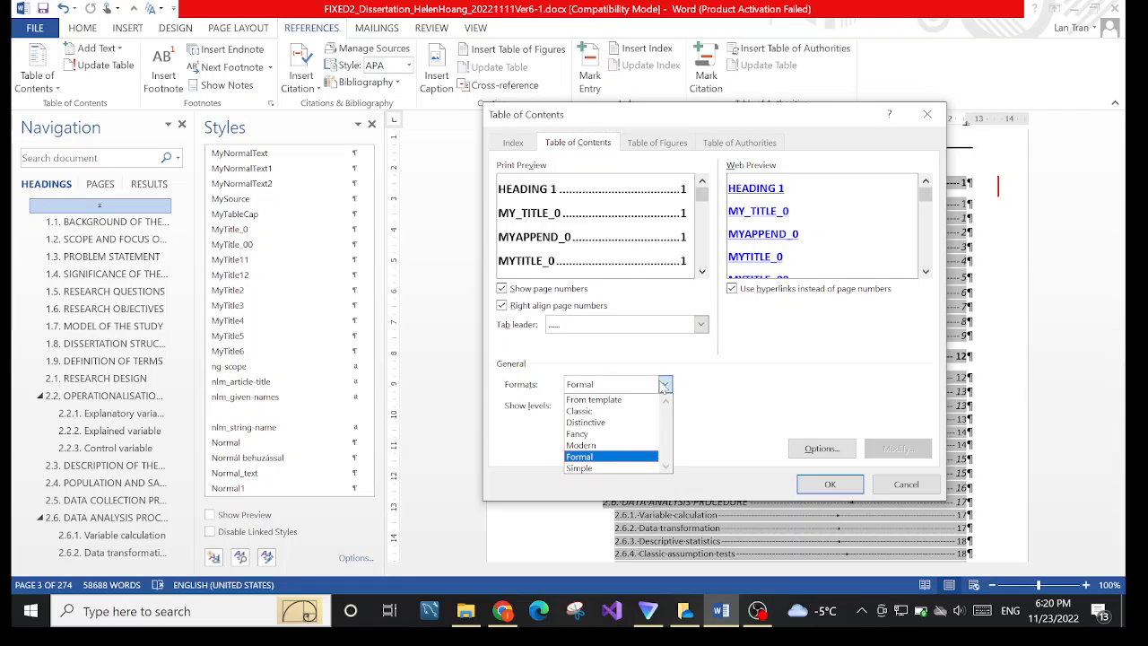
pyautogui.click(619, 457)
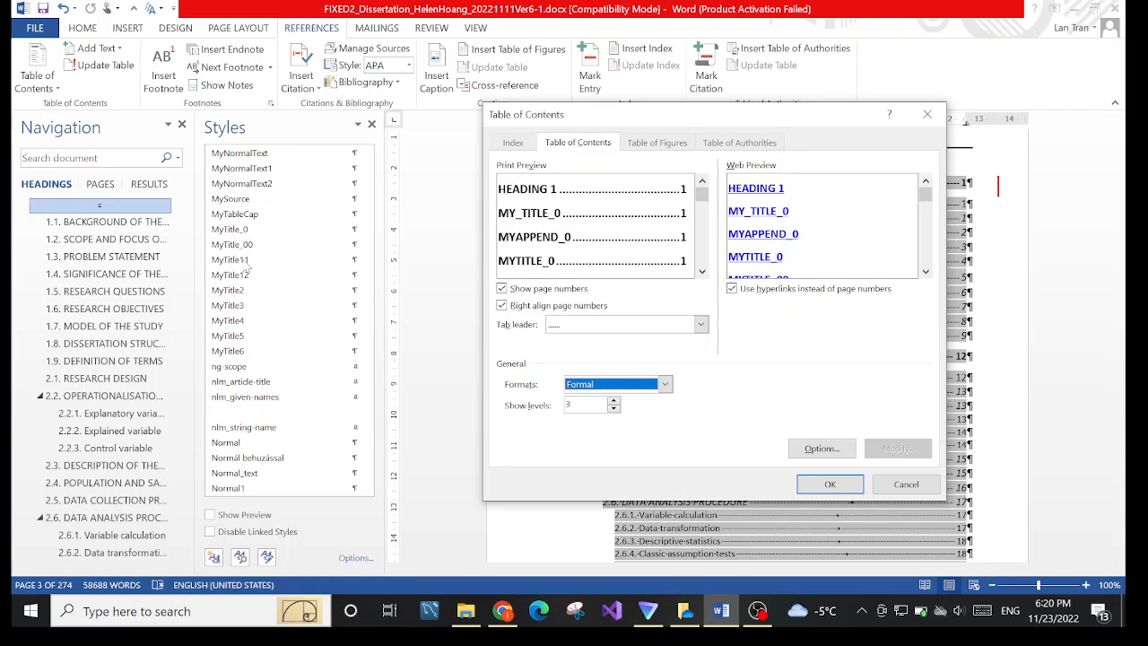
# - Set the contents table to show 4 levels and clear the TOC level of the Heading 1 style in its options
pyautogui.click(613, 401)
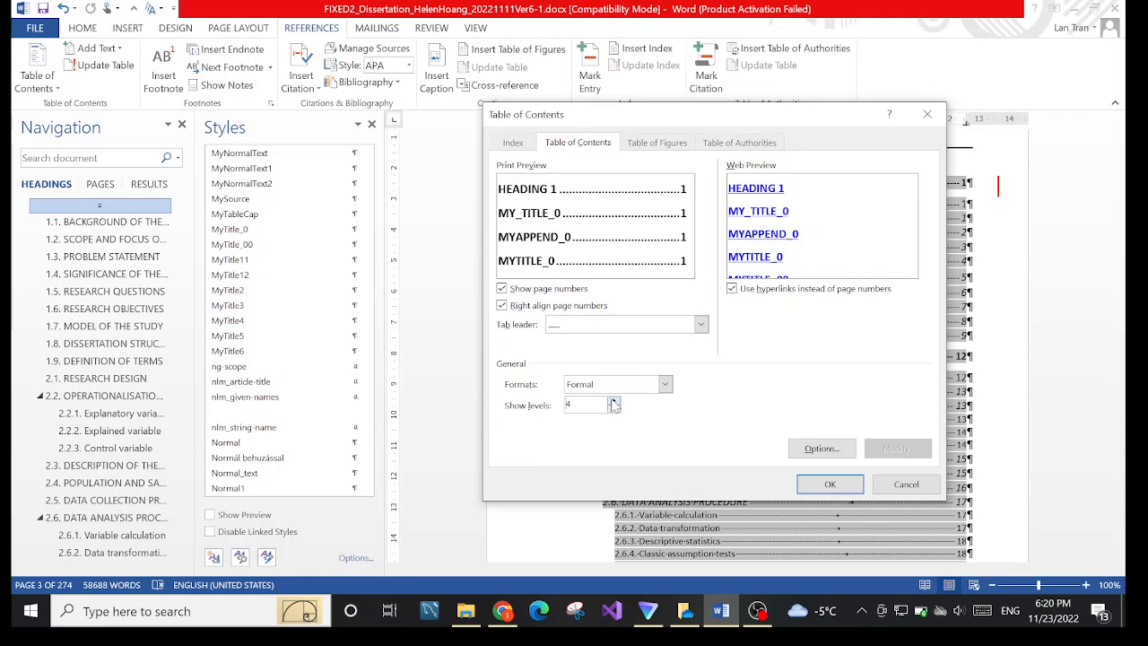
pyautogui.click(822, 448)
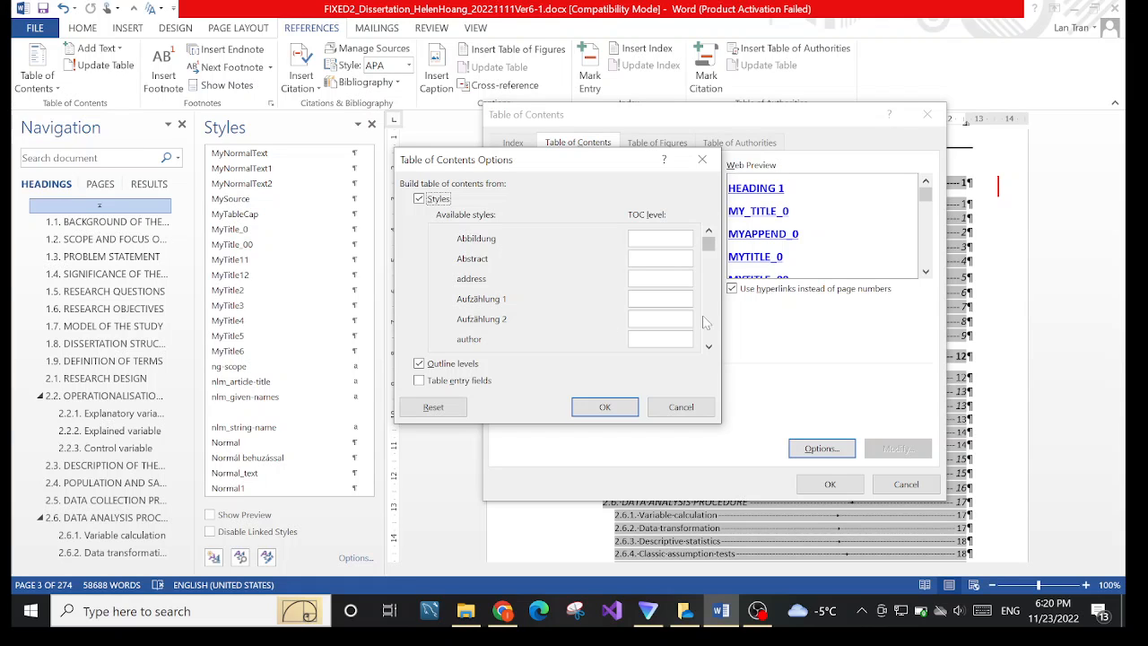
pyautogui.click(709, 346)
pyautogui.click(708, 347)
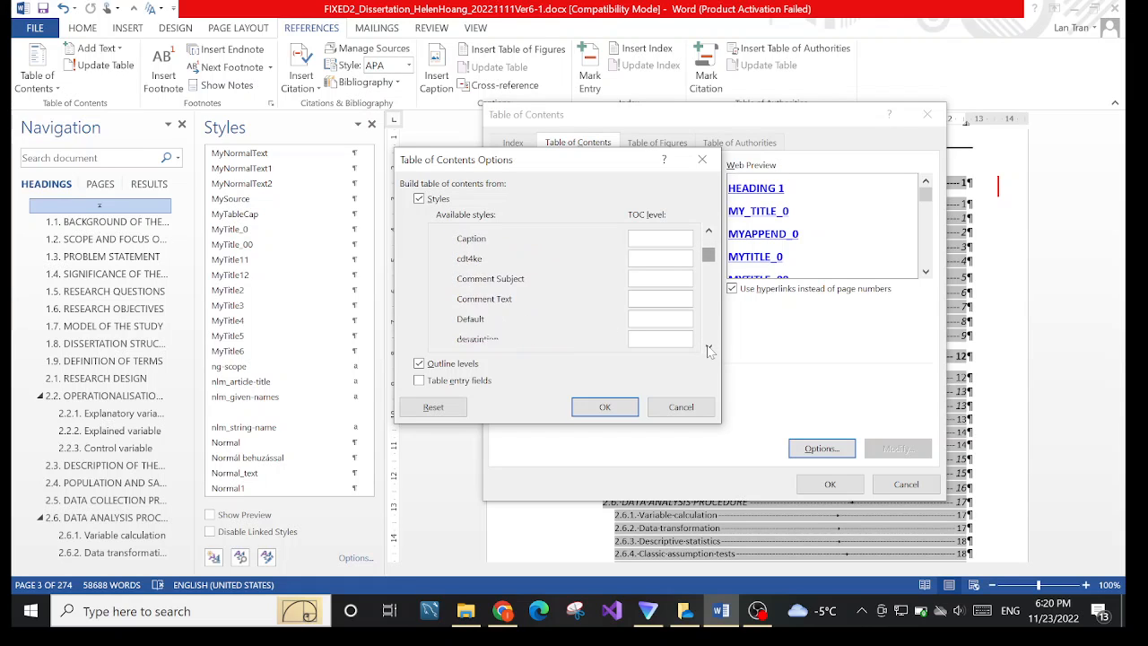
pyautogui.click(709, 346)
pyautogui.click(708, 346)
pyautogui.click(709, 346)
pyautogui.click(709, 346)
pyautogui.click(708, 346)
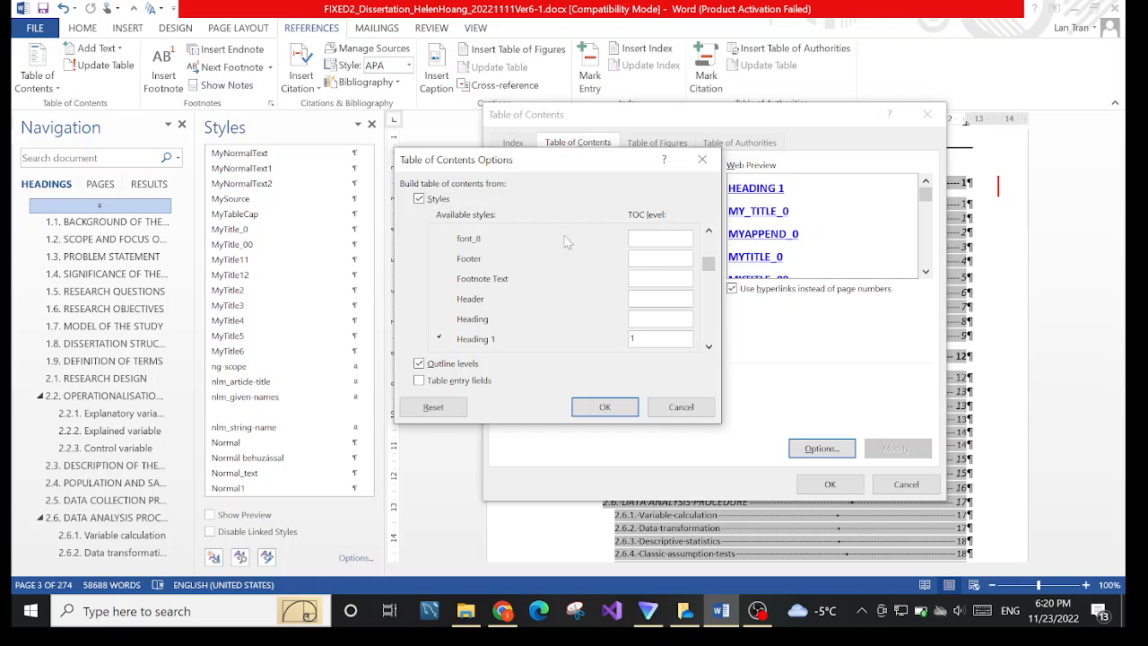
pyautogui.click(708, 347)
pyautogui.click(709, 346)
pyautogui.click(709, 346)
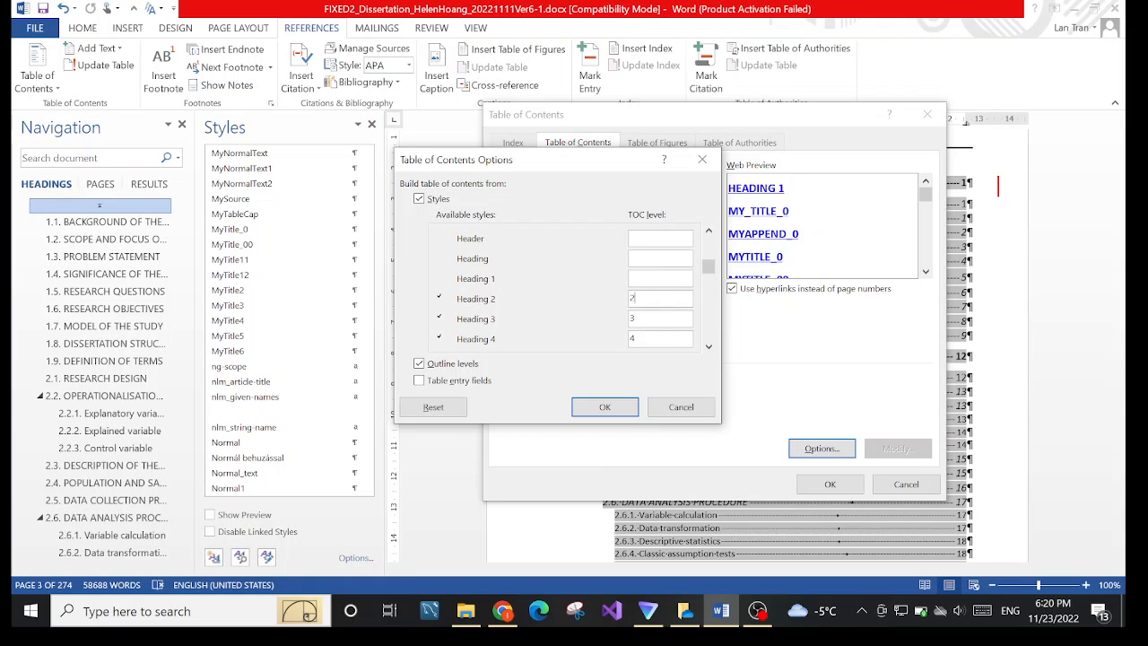
# - Clear the TOC levels assigned to the Heading 2, Heading 3 and Heading 4 styles
pyautogui.press('BackSpace')
pyautogui.click(660, 338)
pyautogui.press('BackSpace')
pyautogui.click(709, 347)
pyautogui.click(709, 347)
pyautogui.press('BackSpace')
pyautogui.click(708, 346)
pyautogui.click(708, 346)
pyautogui.click(708, 347)
pyautogui.click(707, 347)
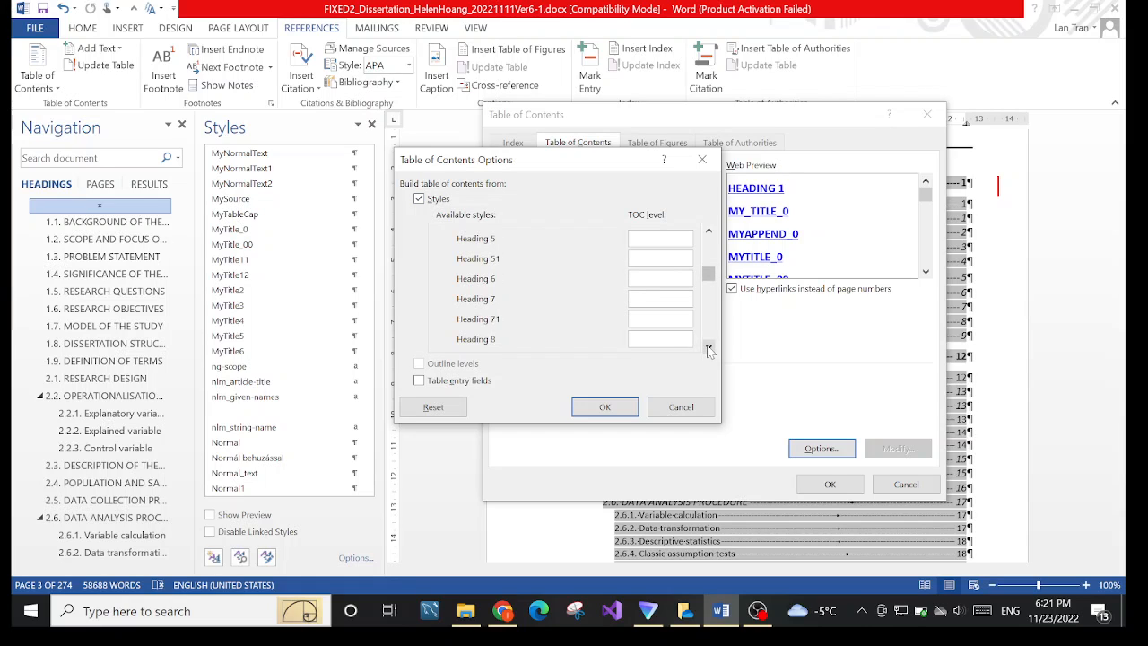
# - Clear the TOC level of the My_title_0 style
pyautogui.click(709, 347)
pyautogui.click(709, 347)
pyautogui.click(708, 348)
pyautogui.click(709, 347)
pyautogui.click(709, 347)
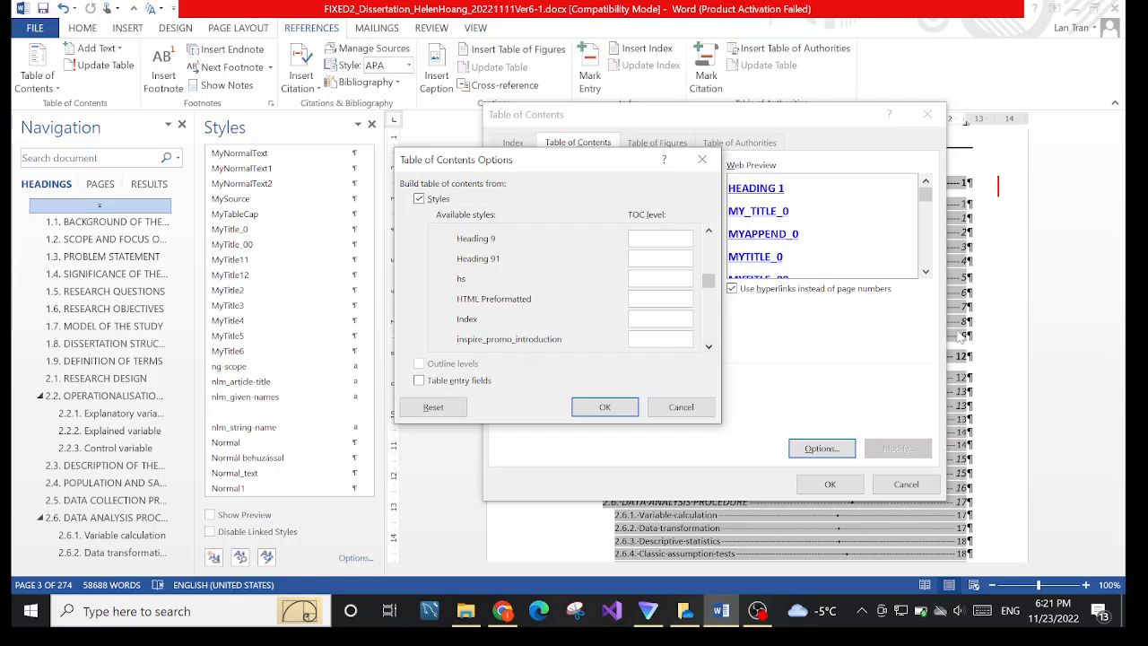
pyautogui.scroll(-3, 710, 348)
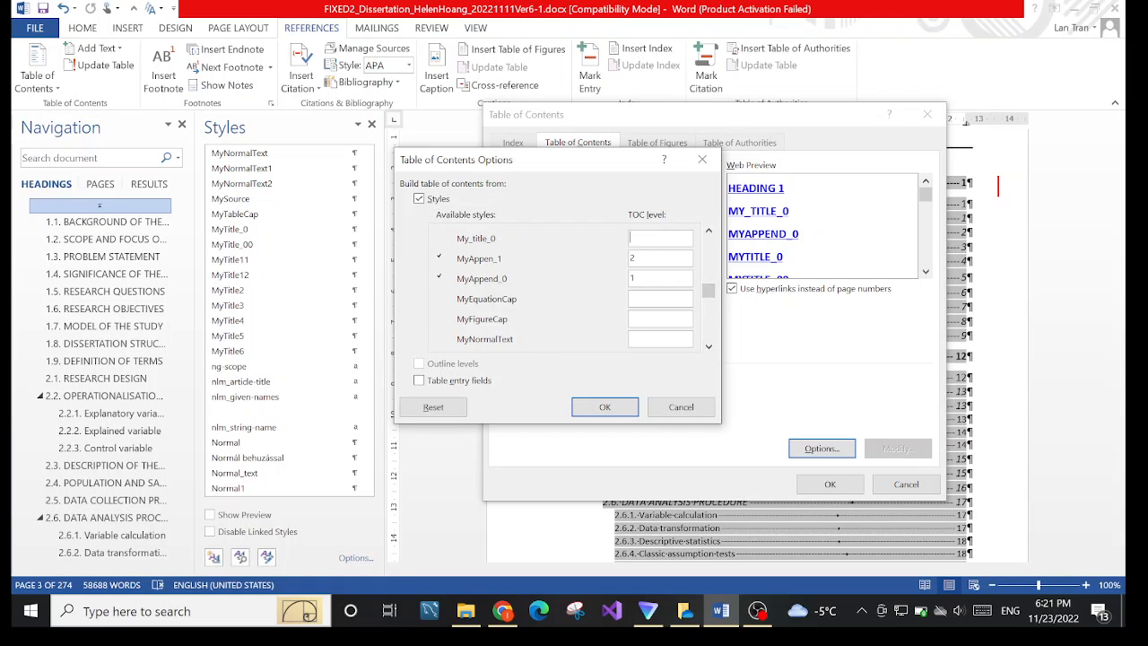
# - Clear the TOC levels of the MyAppen_1, MyAppend_0, MyTitle_0 and MyTitle_00 styles
pyautogui.click(708, 347)
pyautogui.click(709, 347)
pyautogui.click(709, 347)
pyautogui.click(708, 347)
pyautogui.click(709, 347)
pyautogui.click(709, 348)
pyautogui.click(708, 347)
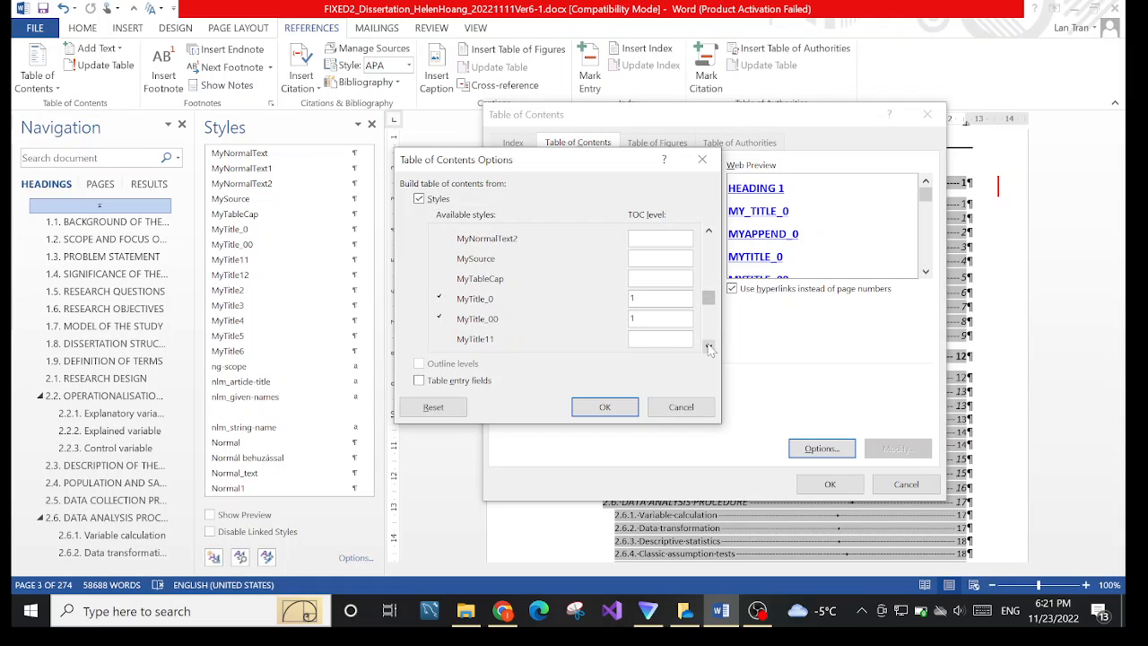
pyautogui.click(708, 347)
pyautogui.press('BackSpace')
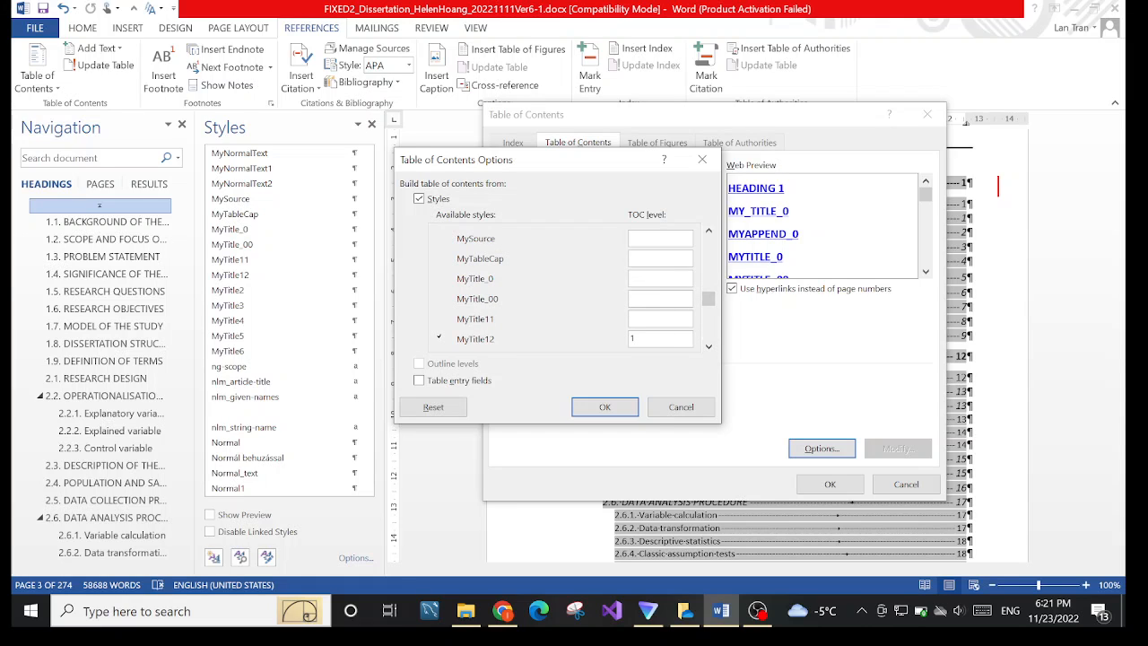
# - Assign TOC level 1 to MyTitle11, 2 to MyTitle12, 3 to MyTitle2 and 4 to MyTitle3
pyautogui.click(709, 347)
pyautogui.click(709, 347)
pyautogui.click(708, 347)
pyautogui.write('4')
# - Clear the TOC levels of MyTitle4, MyTitle5 and MyTitle6 and check the remaining styles for assigned levels
pyautogui.click(708, 347)
pyautogui.click(709, 347)
pyautogui.click(708, 347)
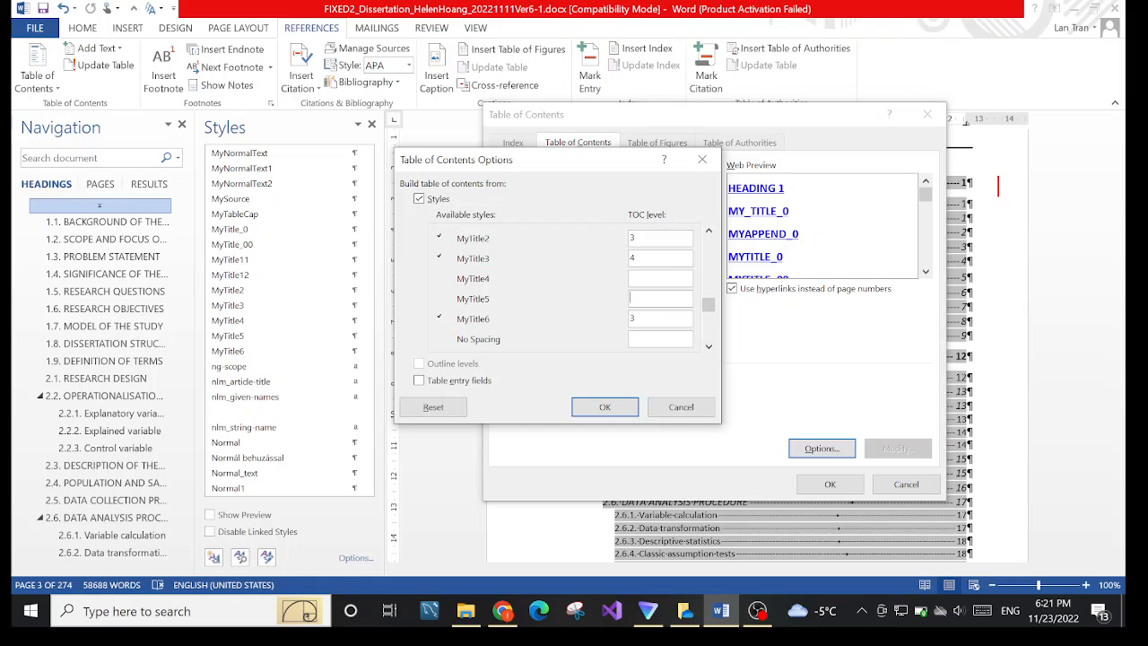
pyautogui.click(709, 348)
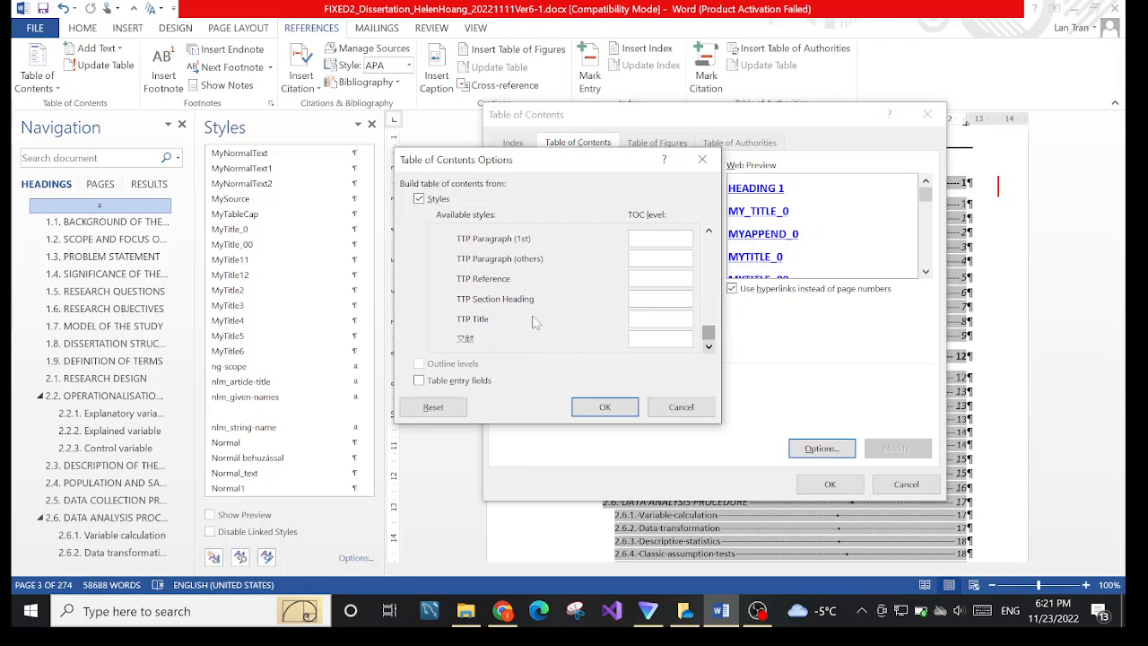
# - Confirm the style levels and replace the selected table of contents with the newly configured one
pyautogui.click(606, 406)
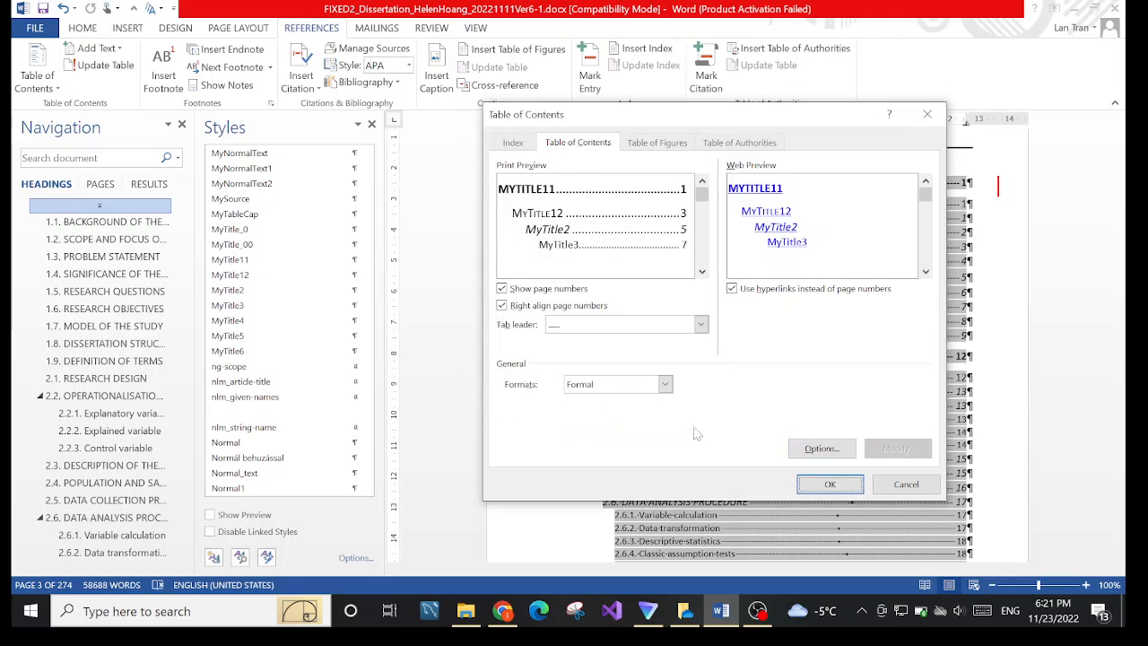
pyautogui.click(853, 487)
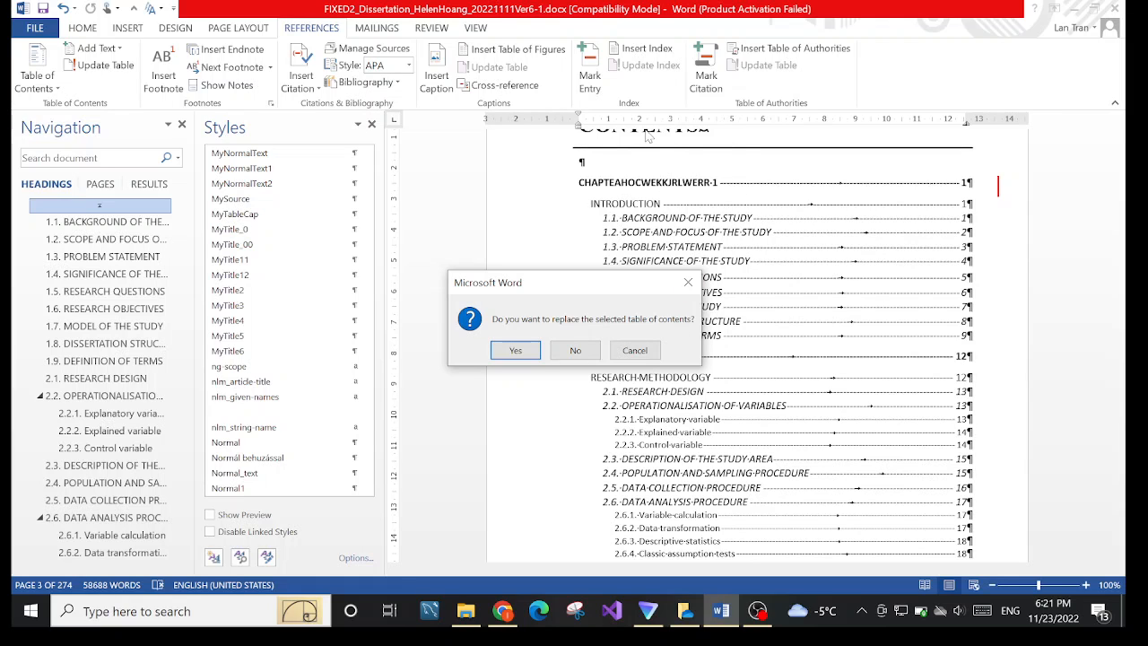
pyautogui.click(516, 349)
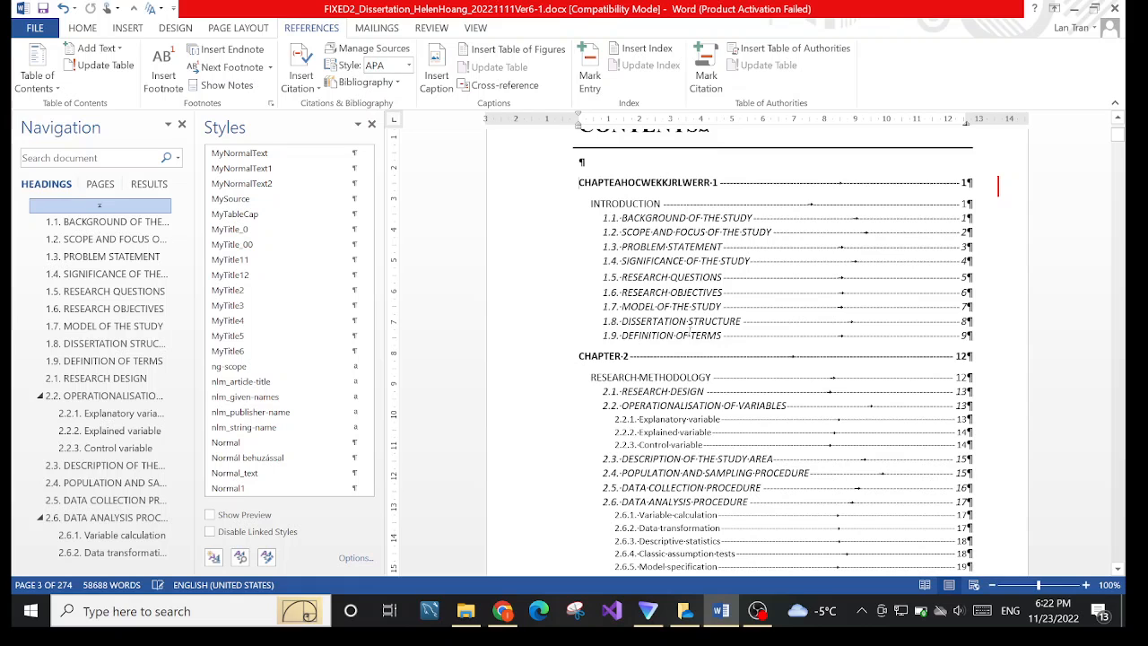
# - Update the entire table of contents and review its regenerated entries from the first chapter onward
pyautogui.rightClick(666, 184)
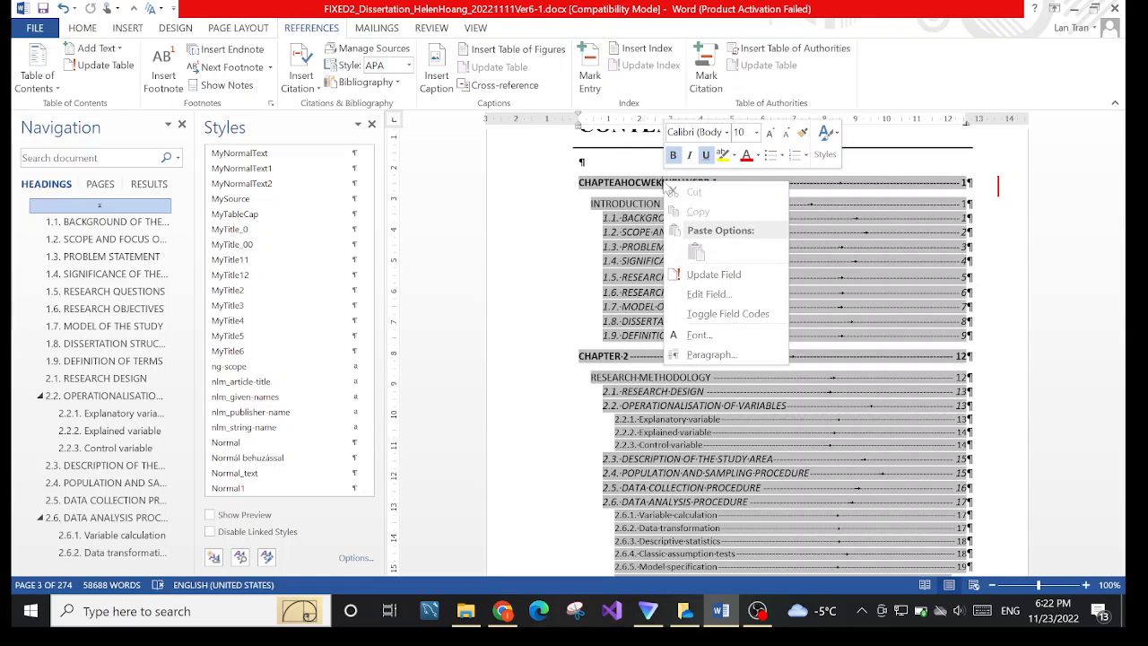
pyautogui.click(713, 280)
pyautogui.click(193, 300)
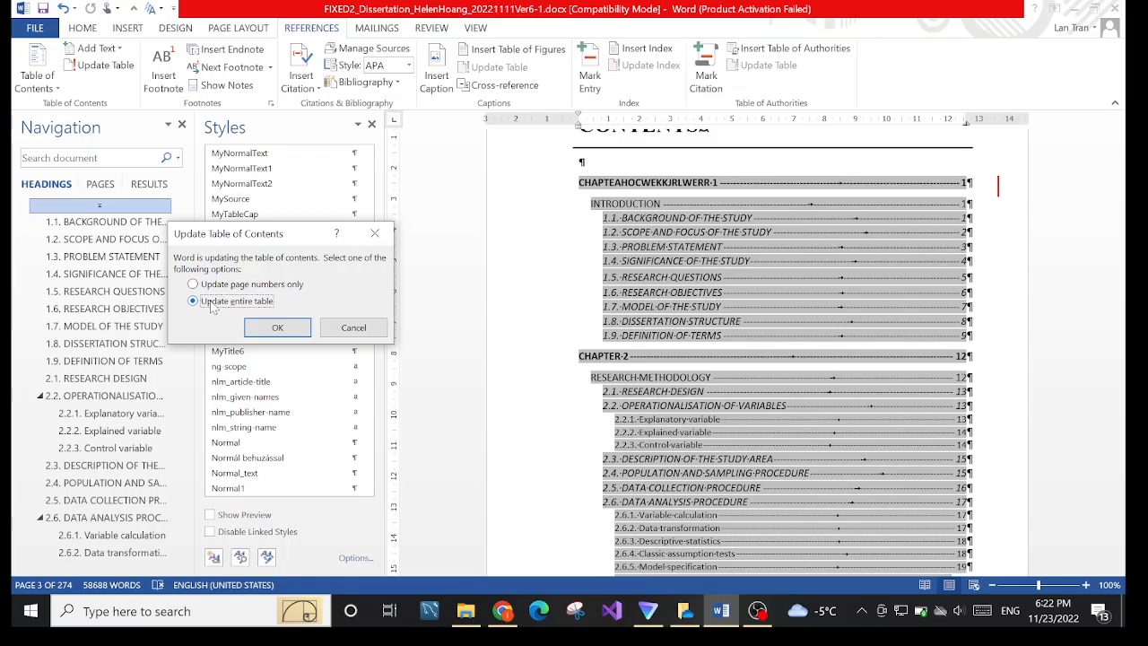
pyautogui.click(277, 328)
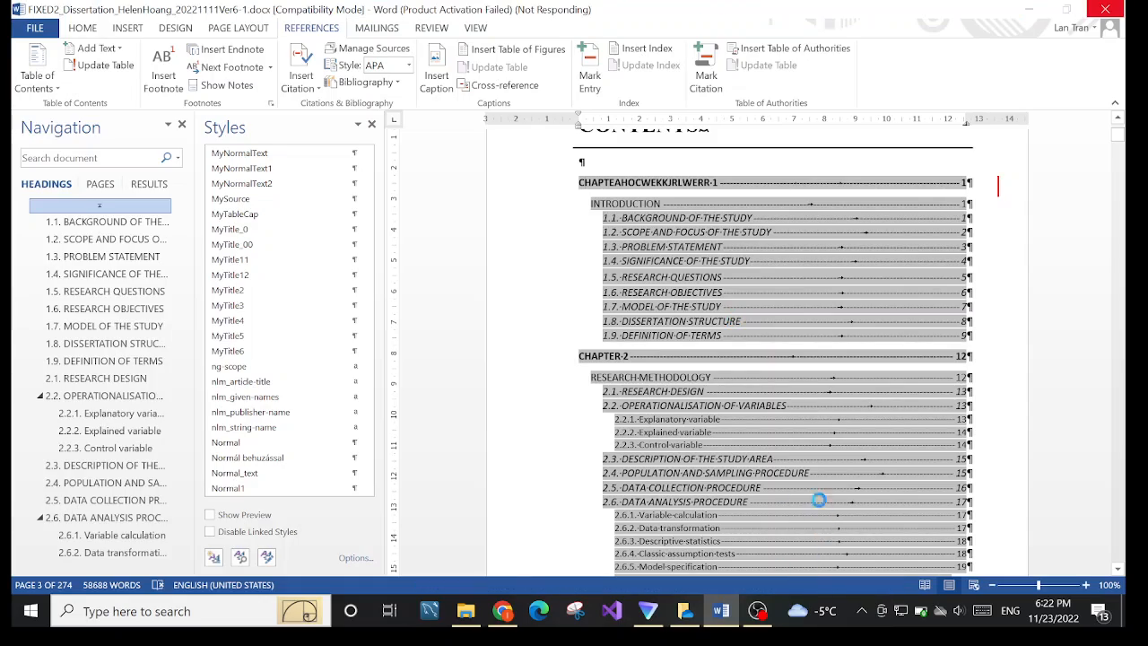
pyautogui.scroll(-20, 787, 320)
pyautogui.scroll(10, 787, 319)
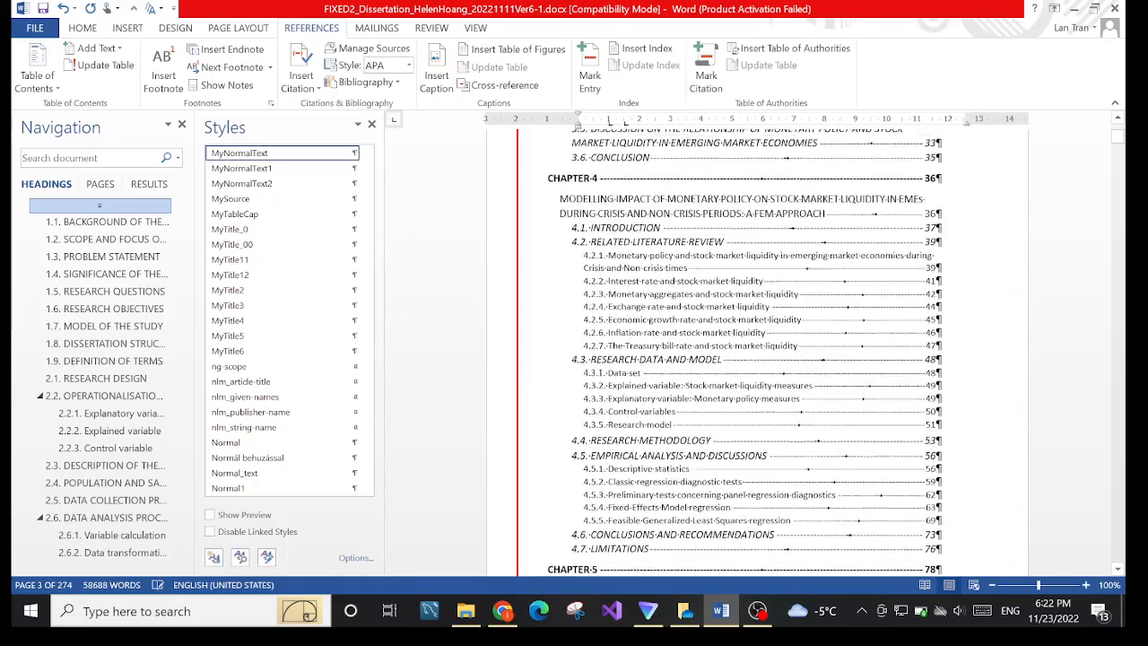
pyautogui.scroll(15, 758, 350)
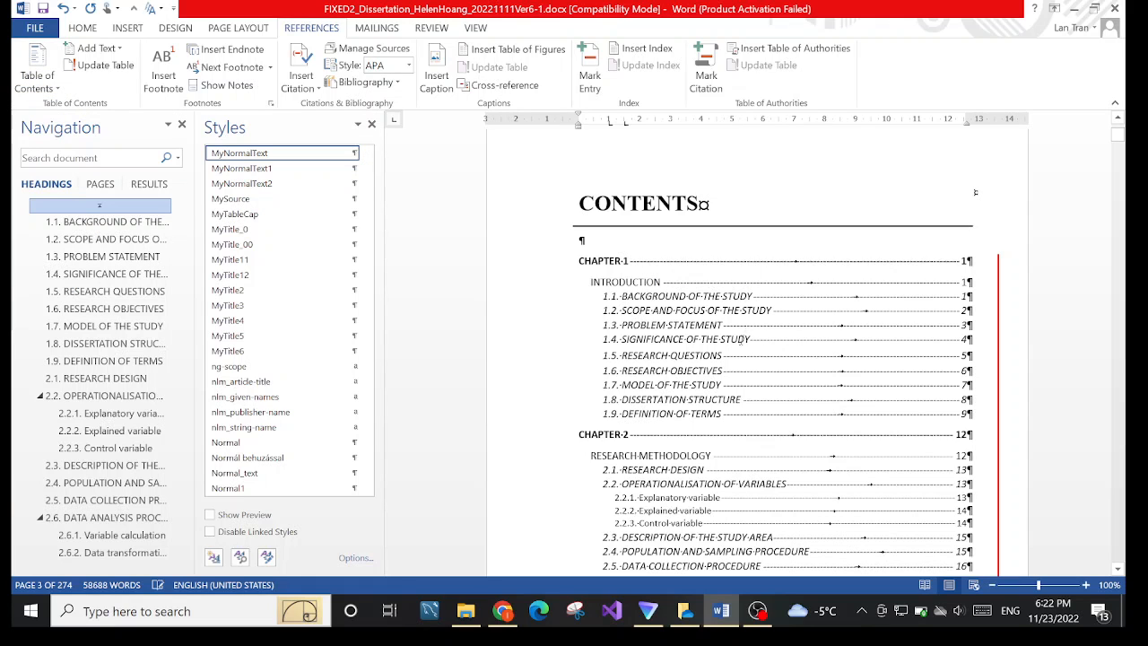
# - Accept the tracked insertion on the CHAPTER 1 entry of the contents table
pyautogui.click(632, 261)
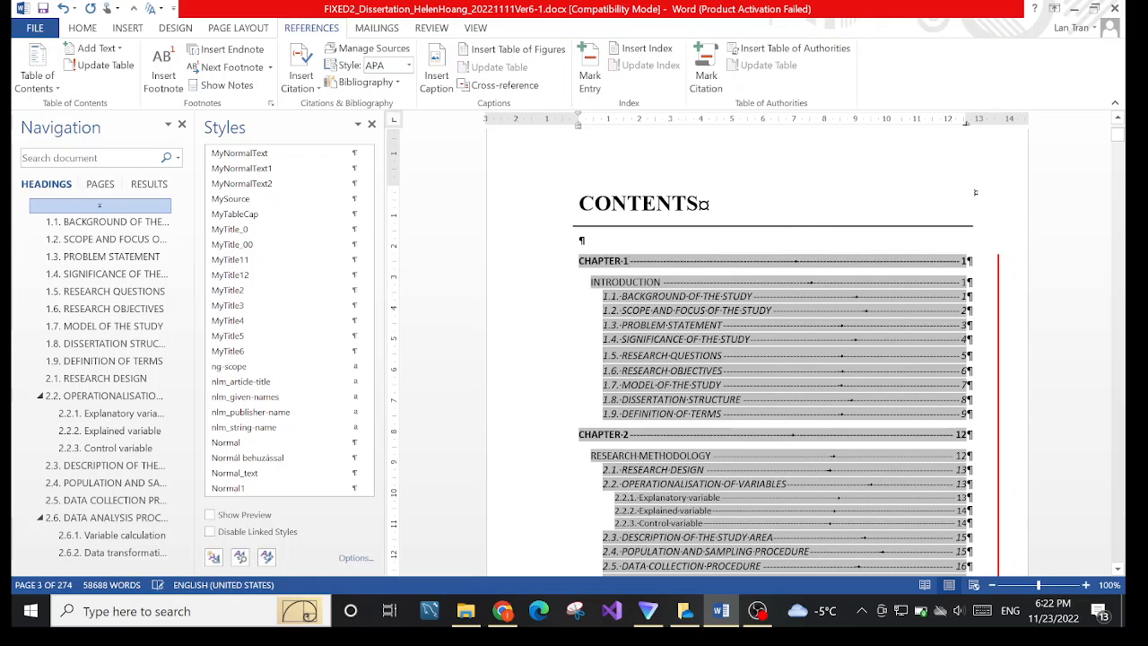
pyautogui.rightClick(641, 262)
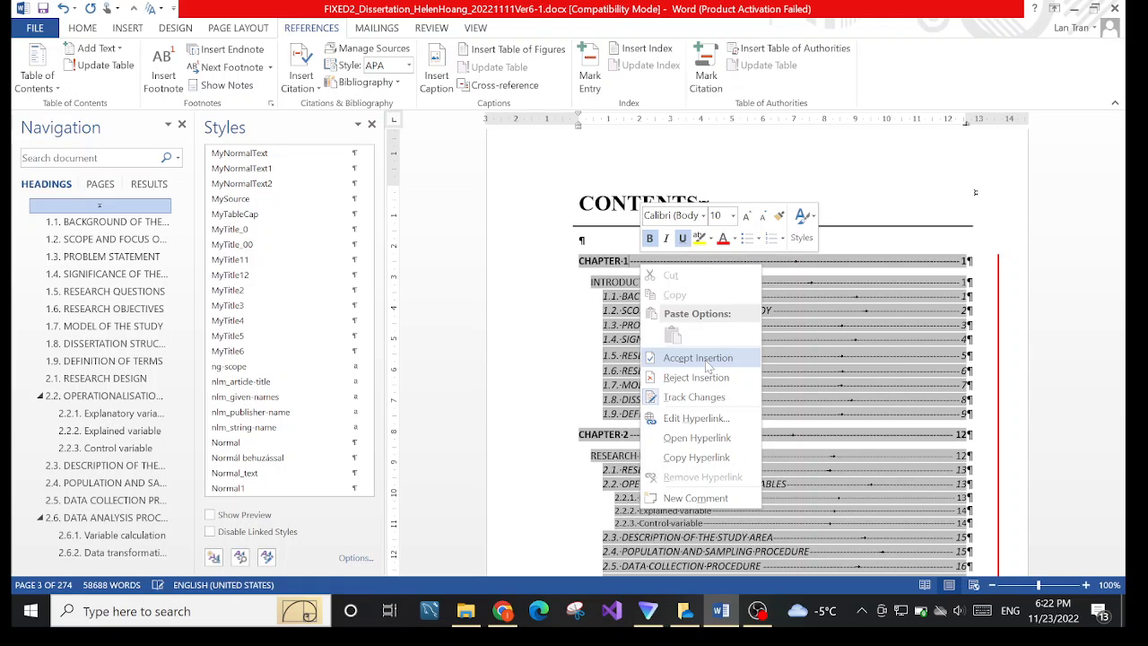
pyautogui.click(705, 359)
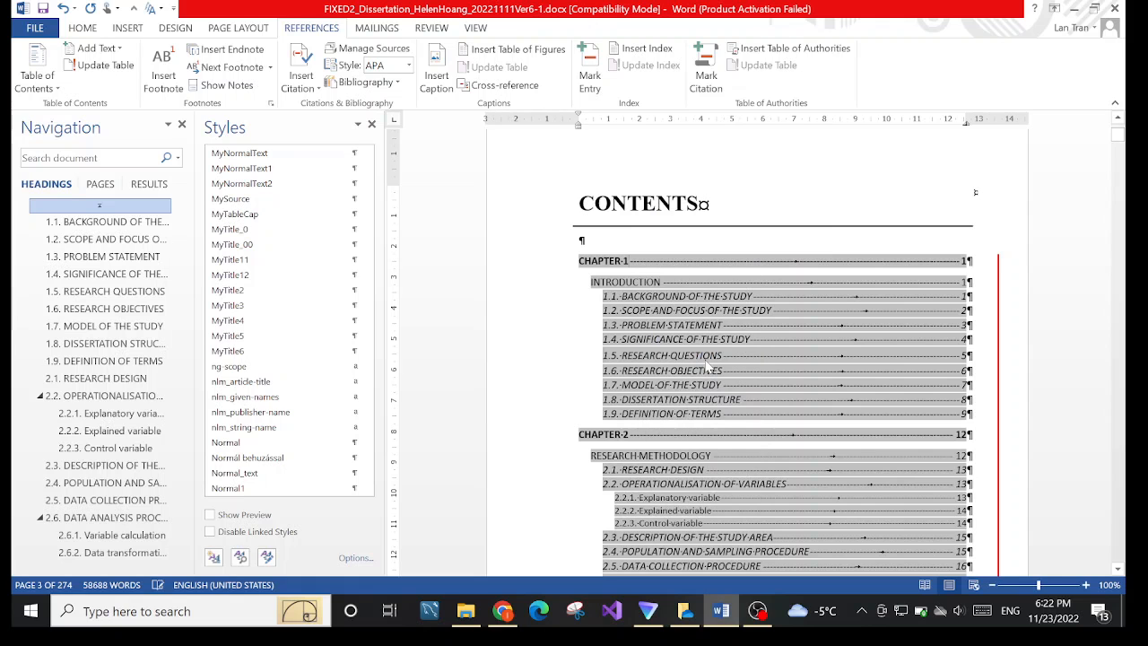
pyautogui.click(869, 346)
# - Go to the list of appendices and follow its CHAPTER 2: APPENDICES entry to the linked heading
pyautogui.scroll(-20, 764, 353)
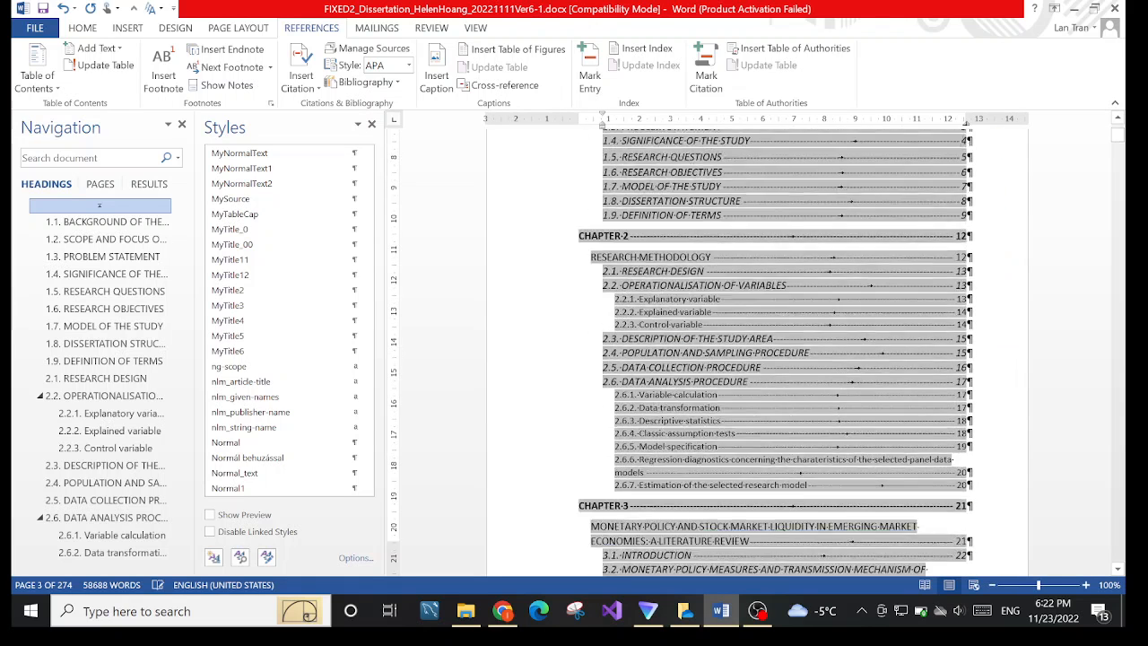
pyautogui.scroll(-20, 998, 448)
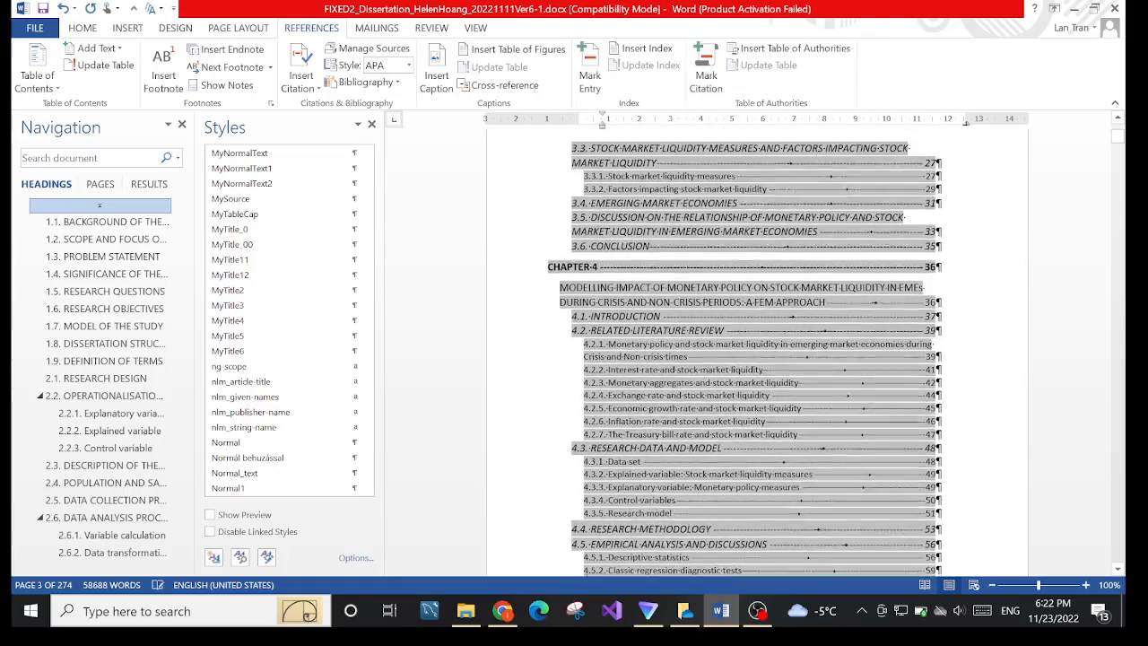
pyautogui.scroll(-20, 999, 448)
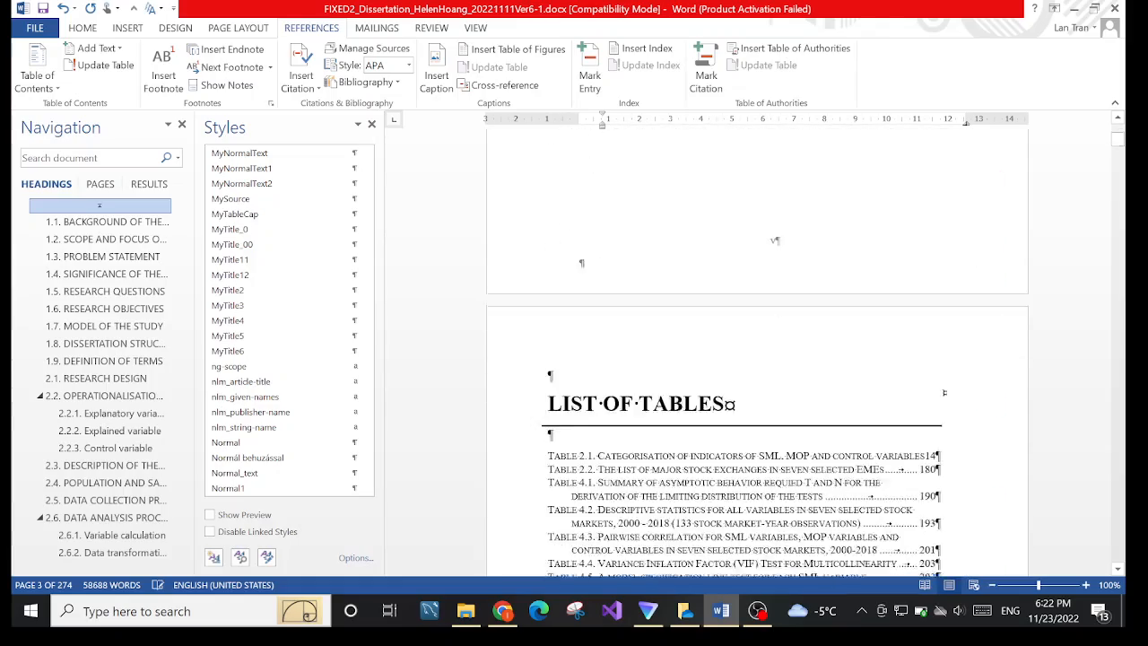
pyautogui.scroll(-20, 757, 350)
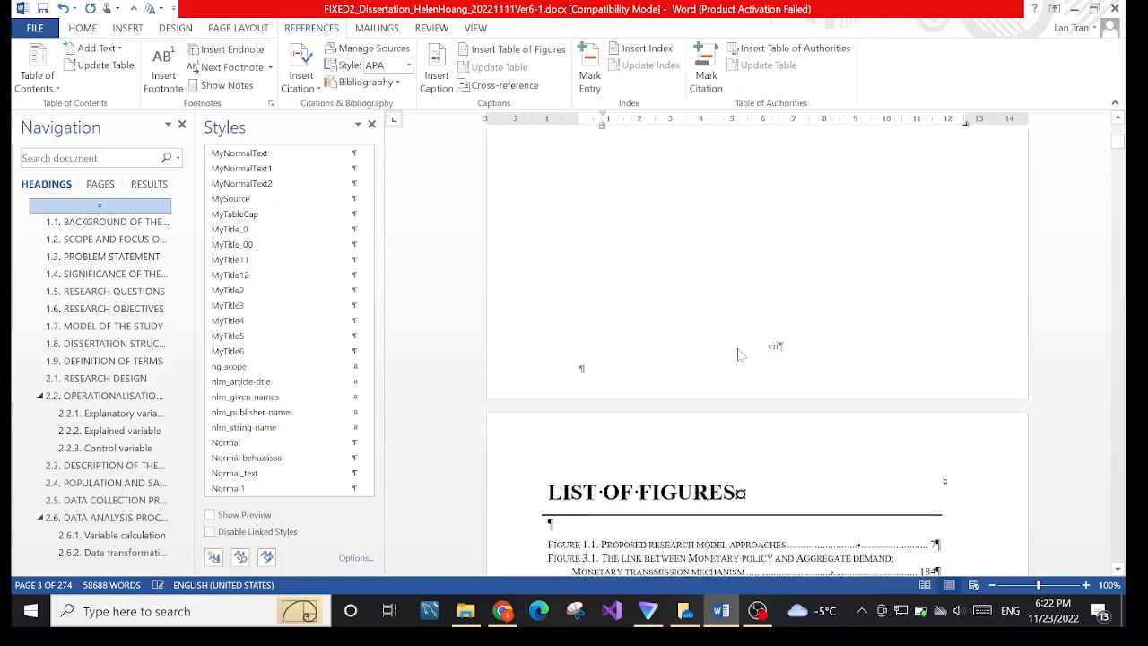
pyautogui.scroll(1, 757, 350)
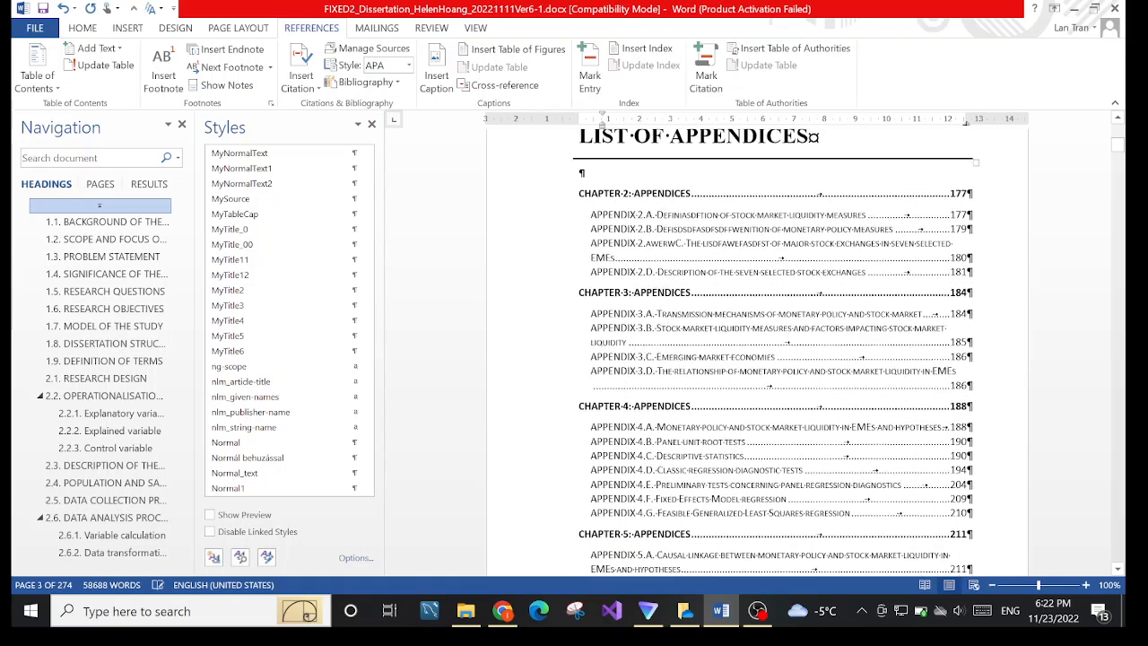
pyautogui.click(675, 211)
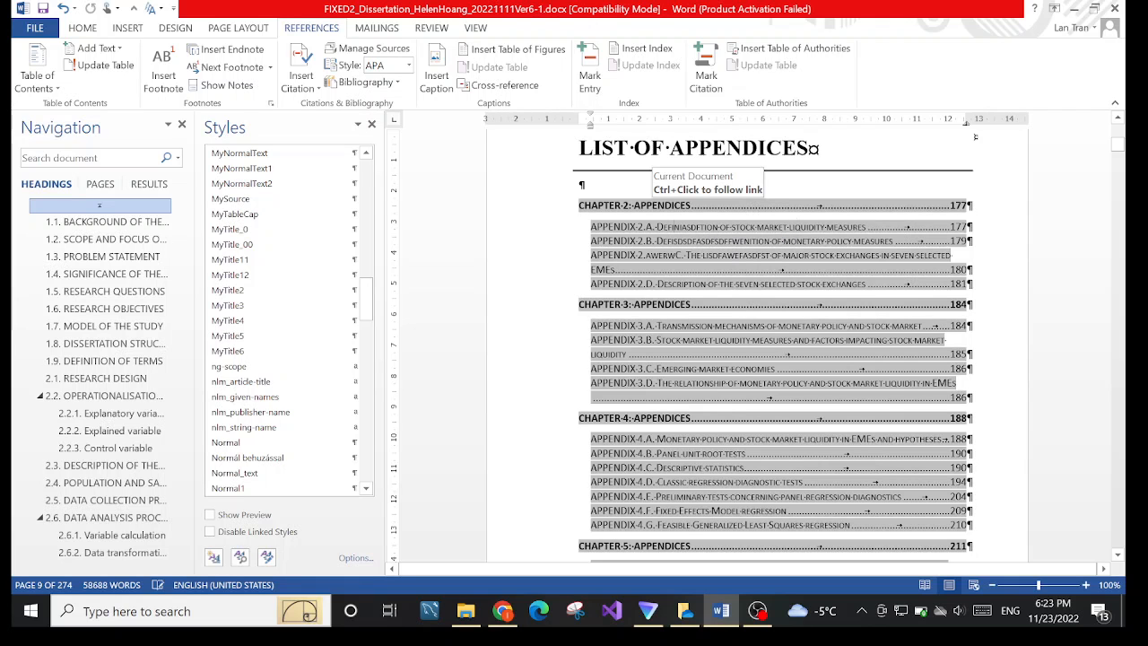
pyautogui.click(650, 205)
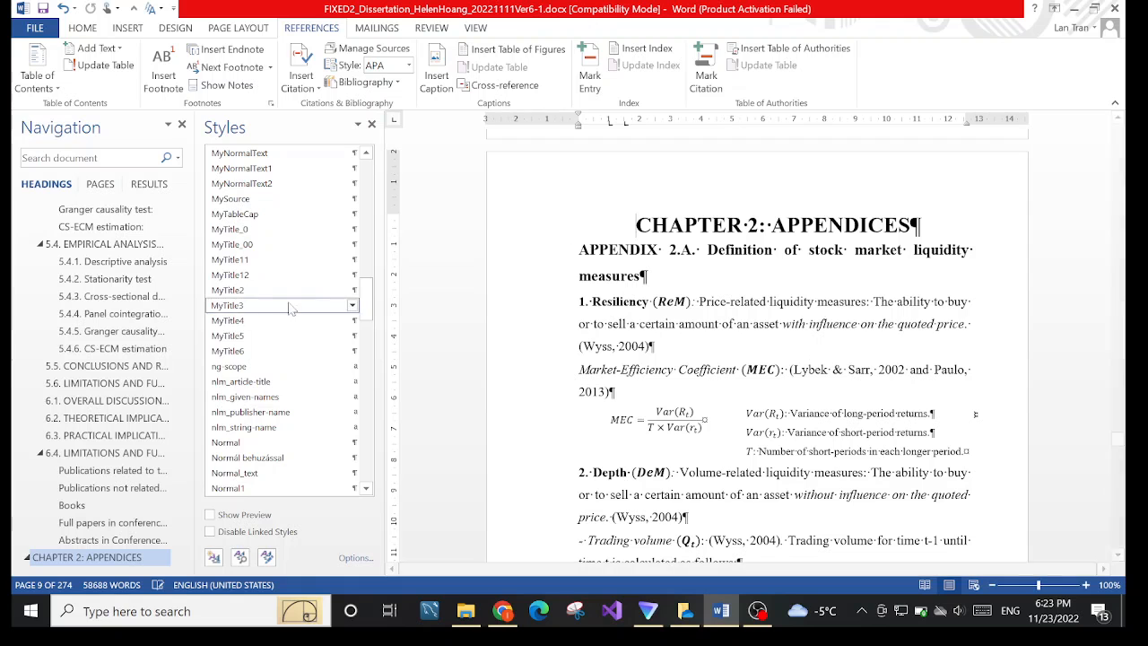
# - Check which styles are applied to the CHAPTER 2: APPENDICES and APPENDIX 2.A headings
pyautogui.scroll(15, 300, 321)
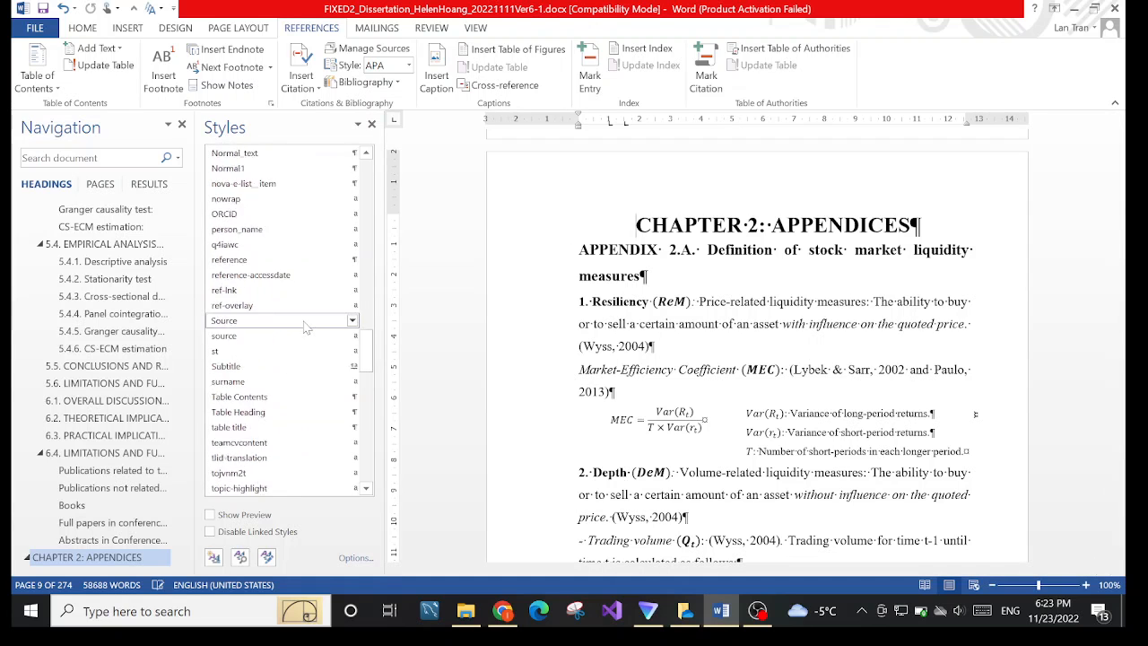
pyautogui.scroll(-7, 304, 328)
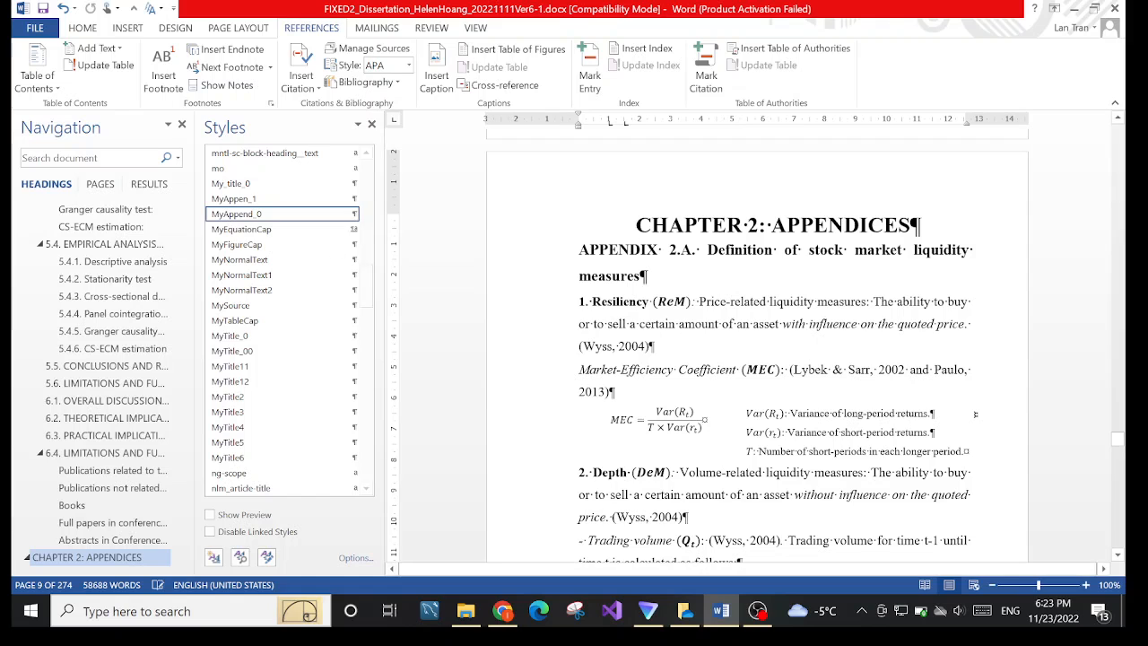
pyautogui.click(581, 252)
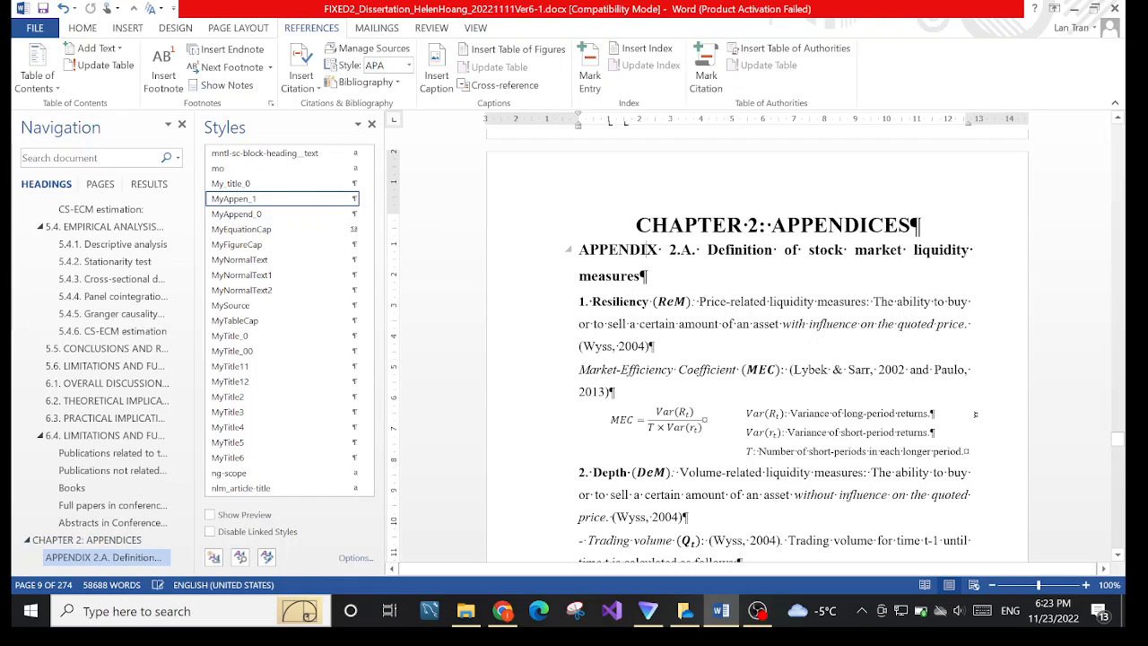
pyautogui.click(684, 226)
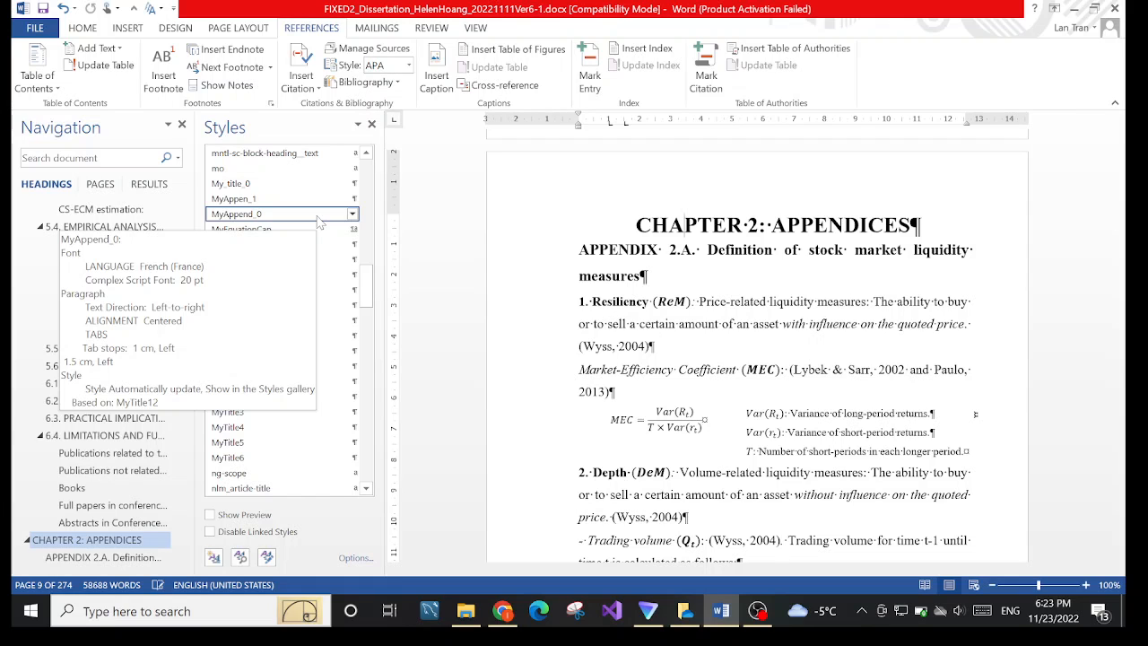
pyautogui.click(581, 251)
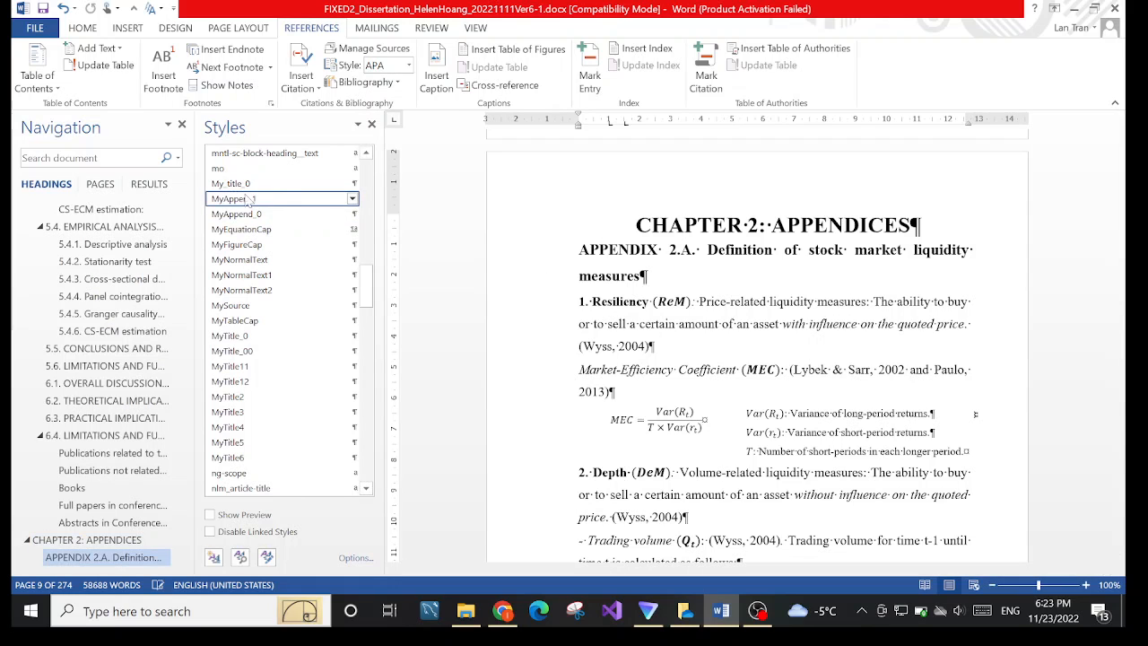
# - Look over the appendix headings in the document outline and return to the LIST OF APPENDICES page
pyautogui.moveTo(269, 206)
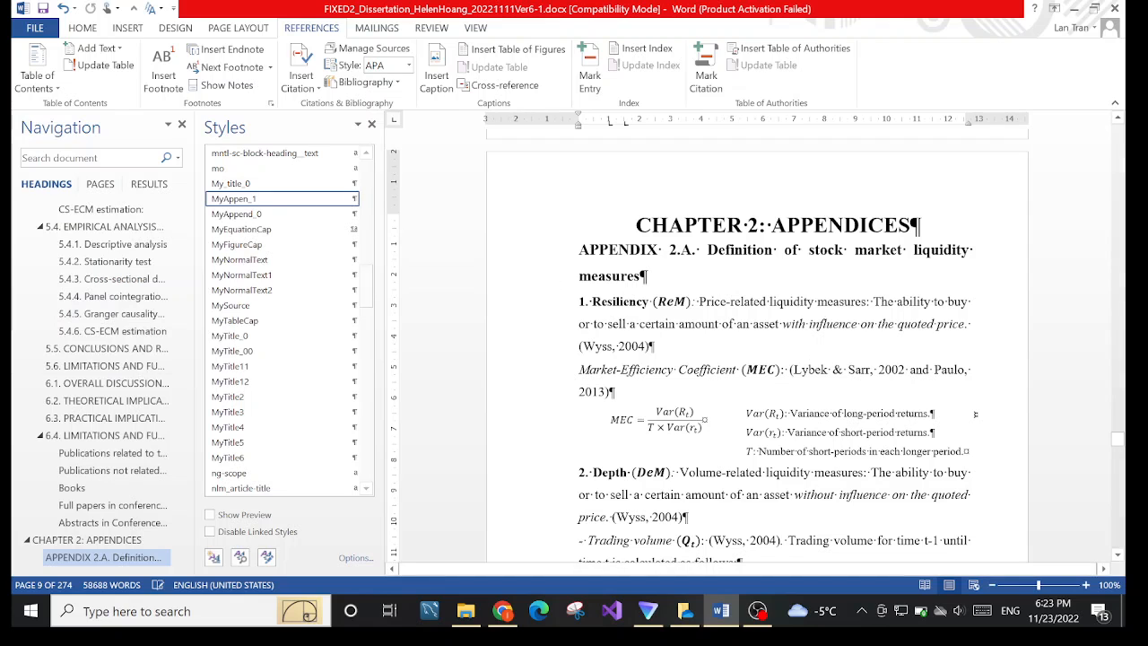
pyautogui.scroll(-10, 69, 453)
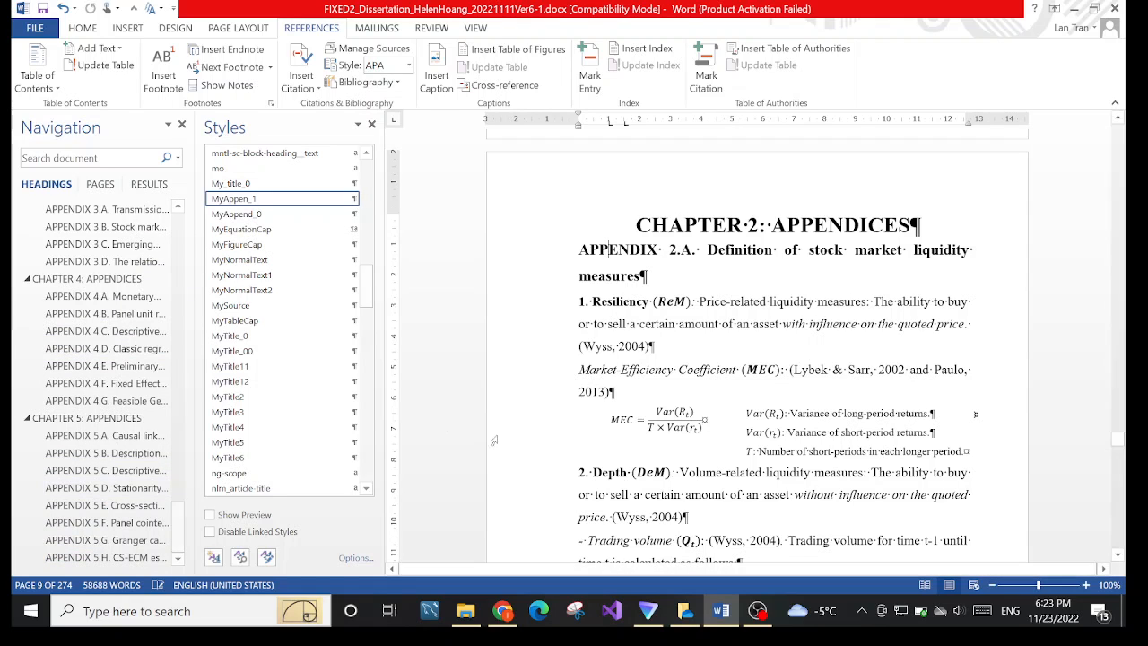
pyautogui.scroll(7, 300, 325)
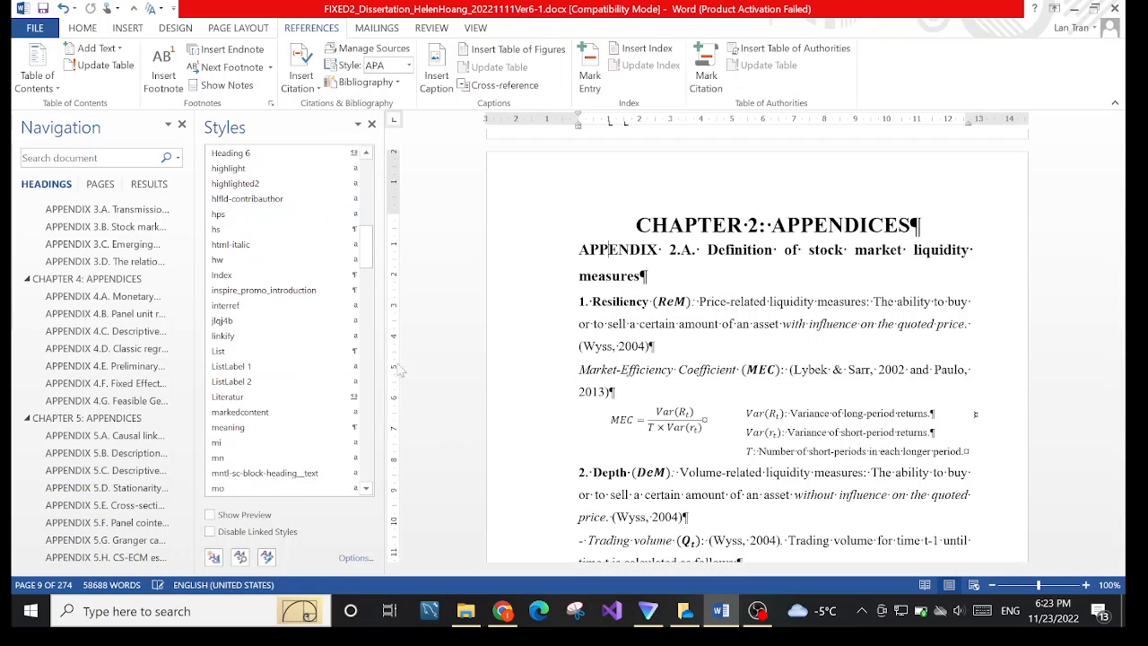
pyautogui.scroll(20, 124, 260)
pyautogui.click(108, 221)
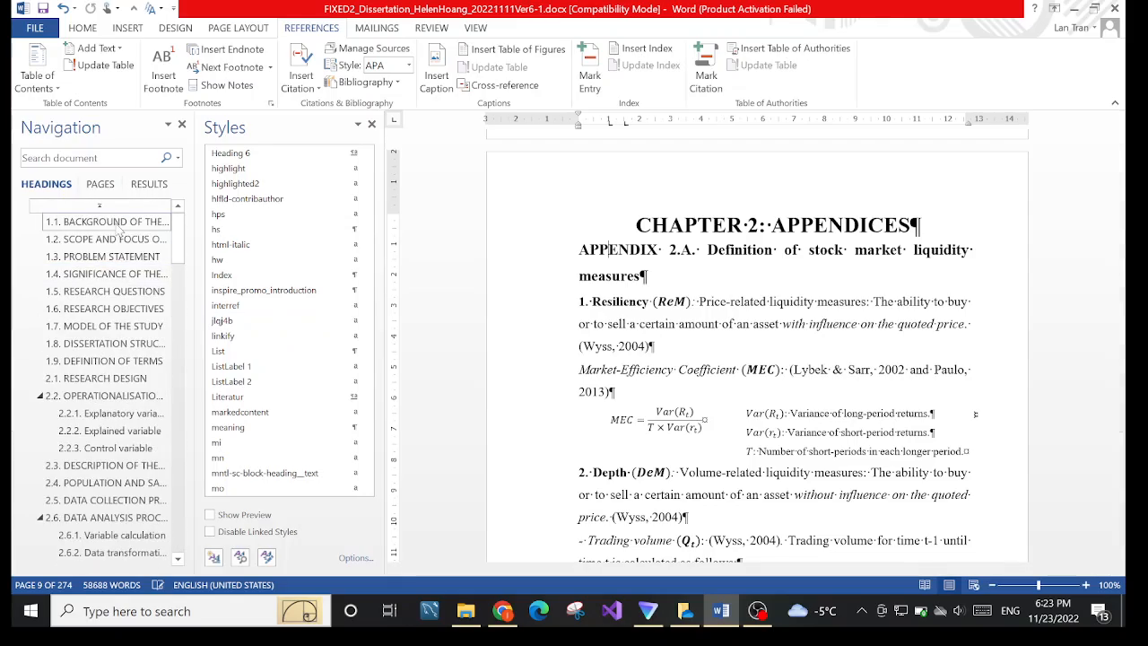
pyautogui.scroll(-10, 758, 350)
pyautogui.scroll(15, 758, 350)
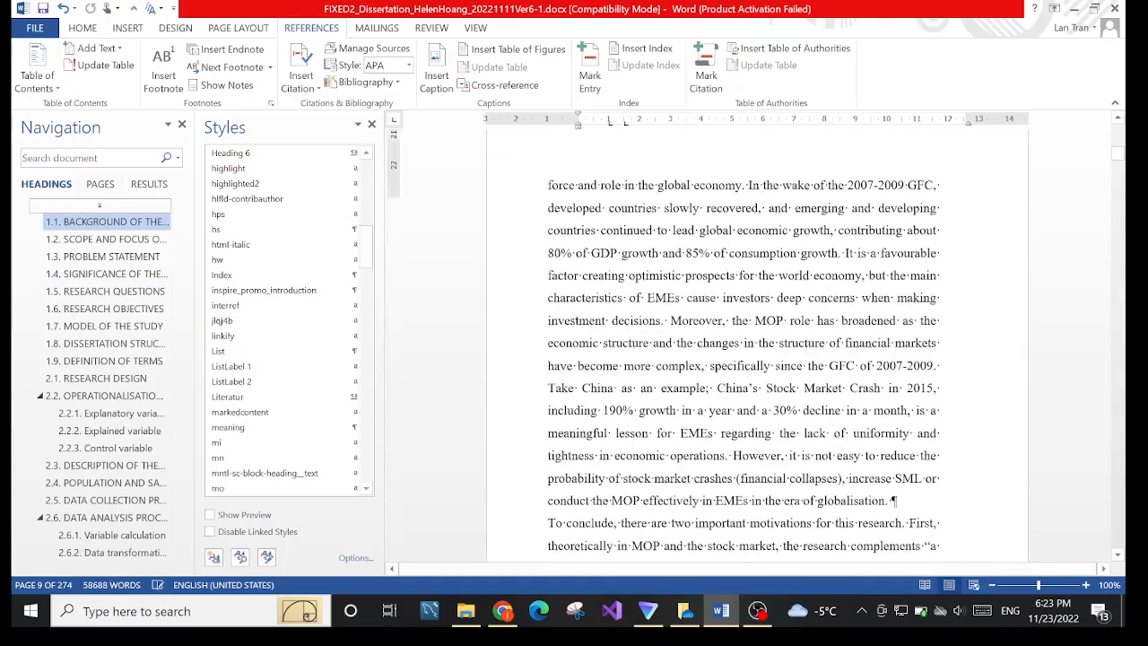
pyautogui.scroll(15, 580, 129)
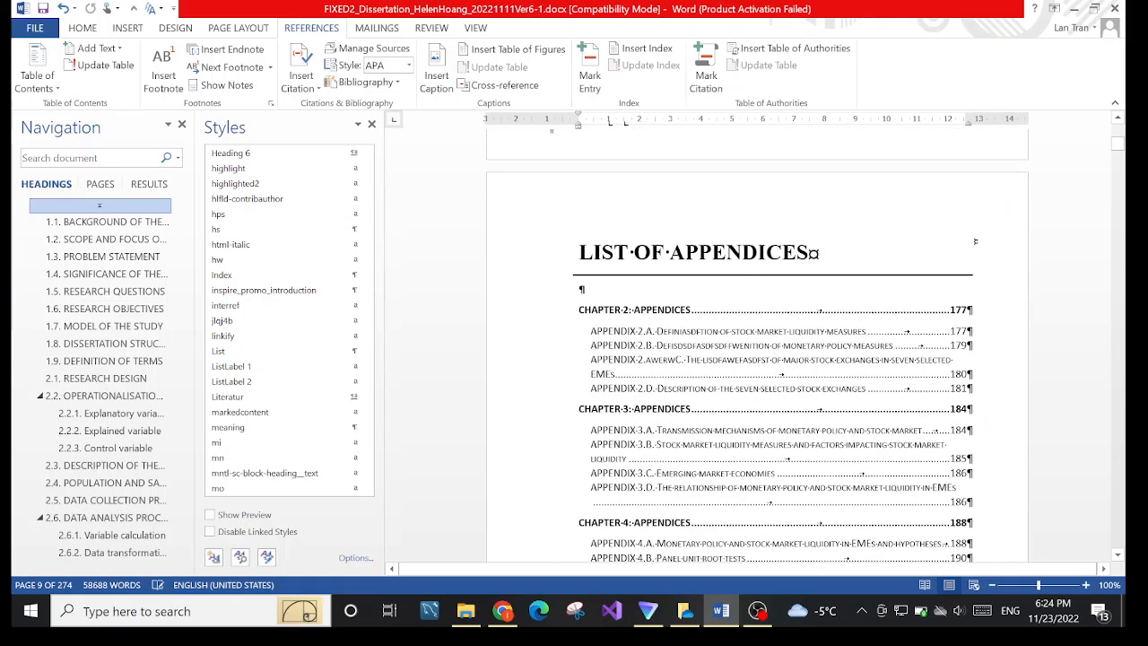
# - Open the custom table of contents settings for the list of appendices and set the levels shown to 2
pyautogui.click(668, 310)
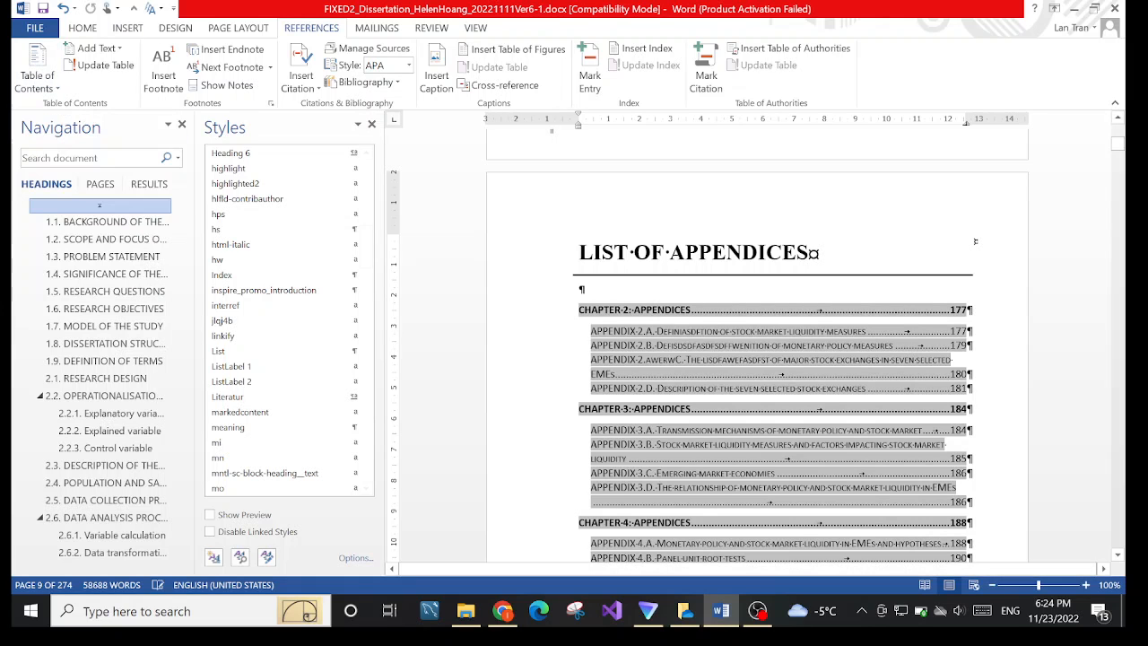
pyautogui.click(53, 83)
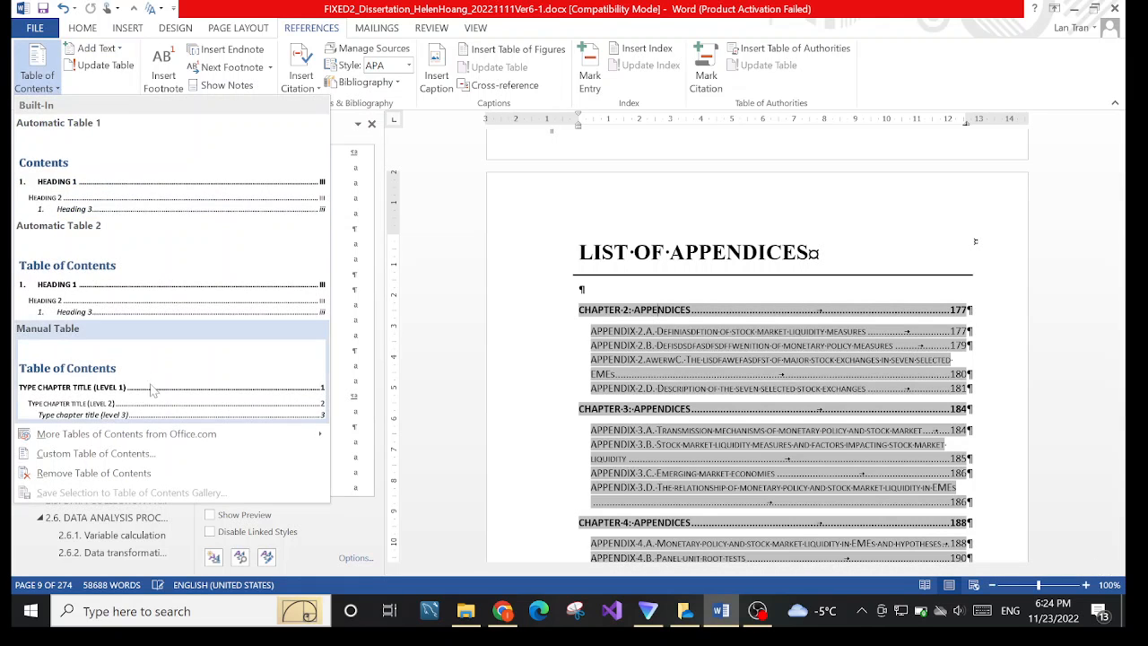
pyautogui.click(94, 453)
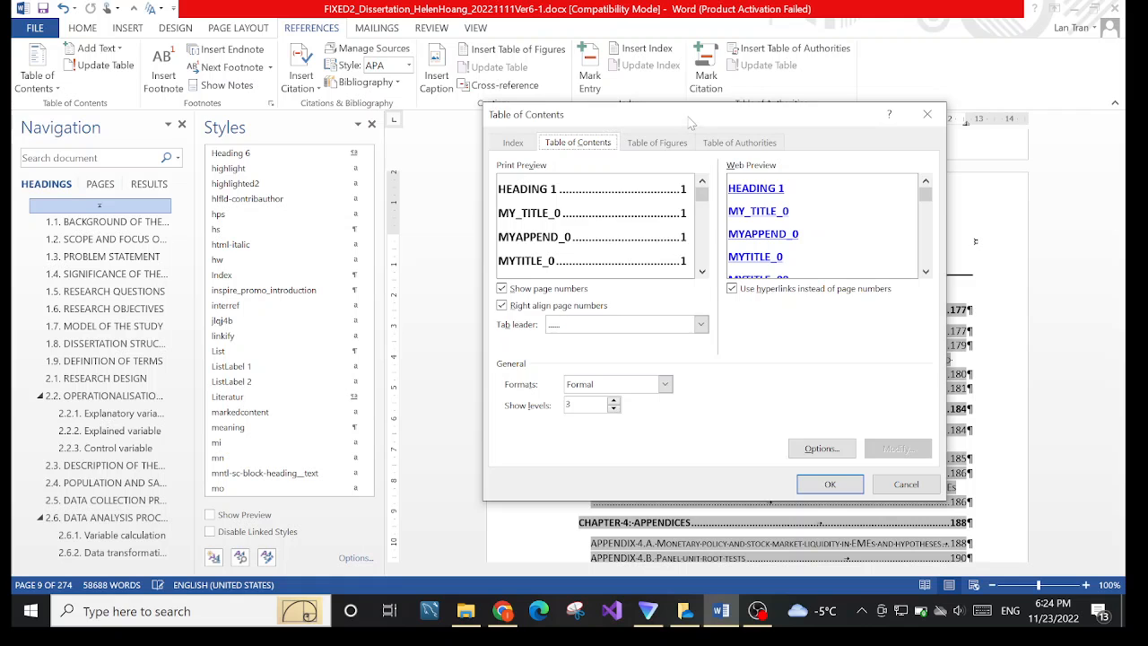
pyautogui.moveTo(691, 121); pyautogui.dragTo(400, 78)
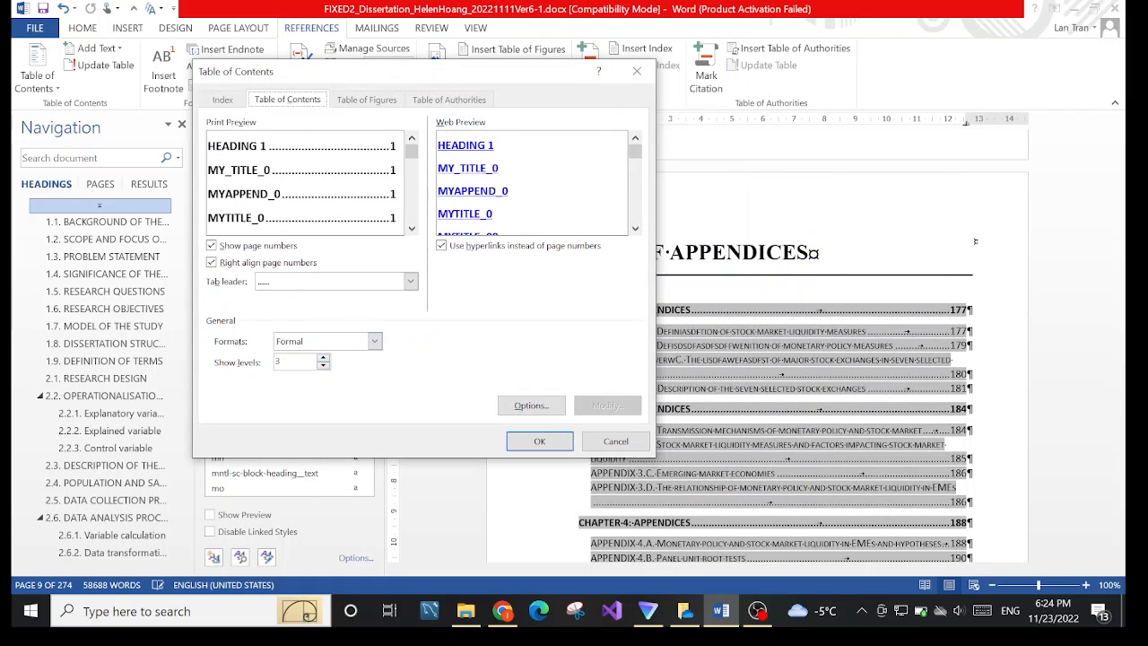
pyautogui.click(323, 366)
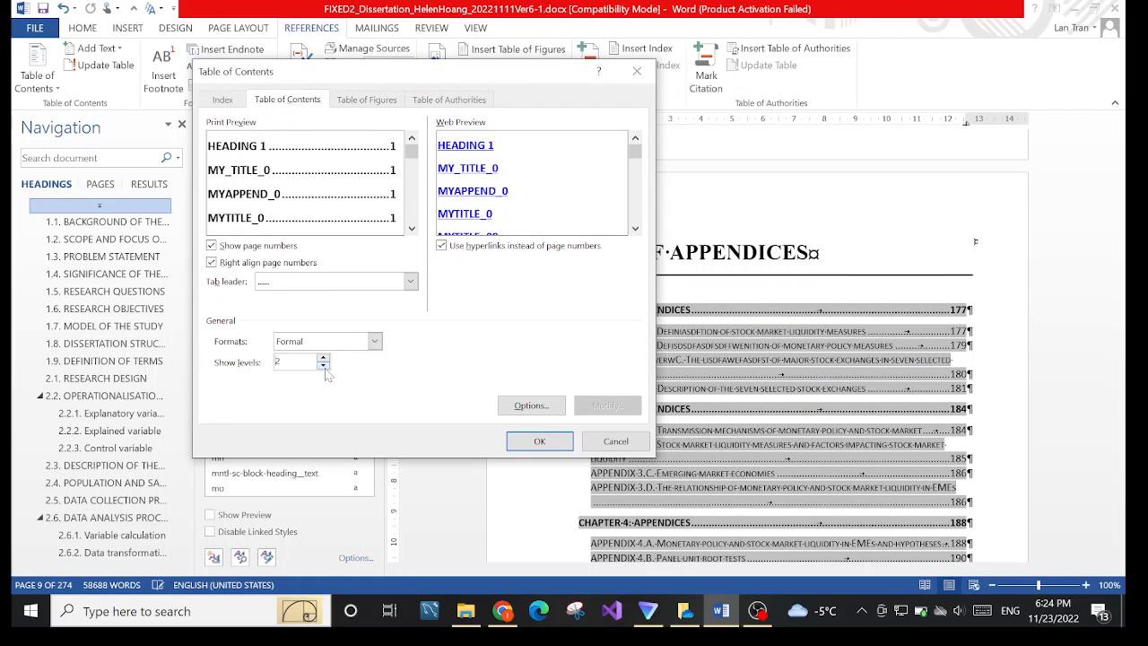
# - In the table of contents options, clear the TOC levels of the built-in Heading styles and My_title_0
pyautogui.click(529, 405)
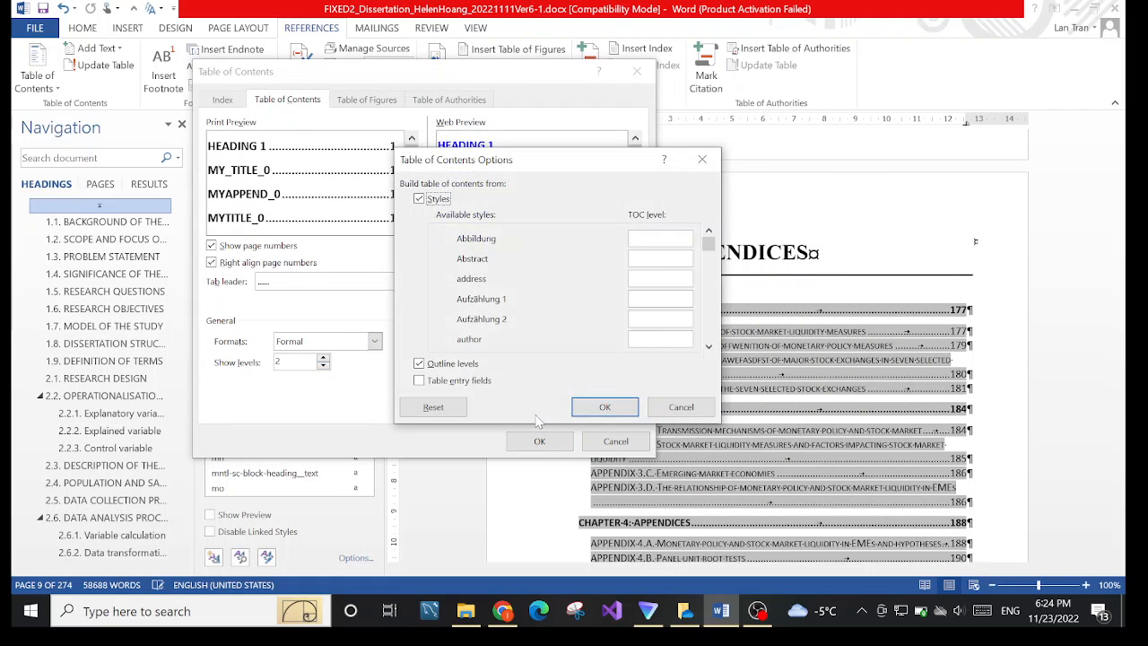
pyautogui.click(708, 345)
pyautogui.moveTo(705, 347); pyautogui.dragTo(708, 348)
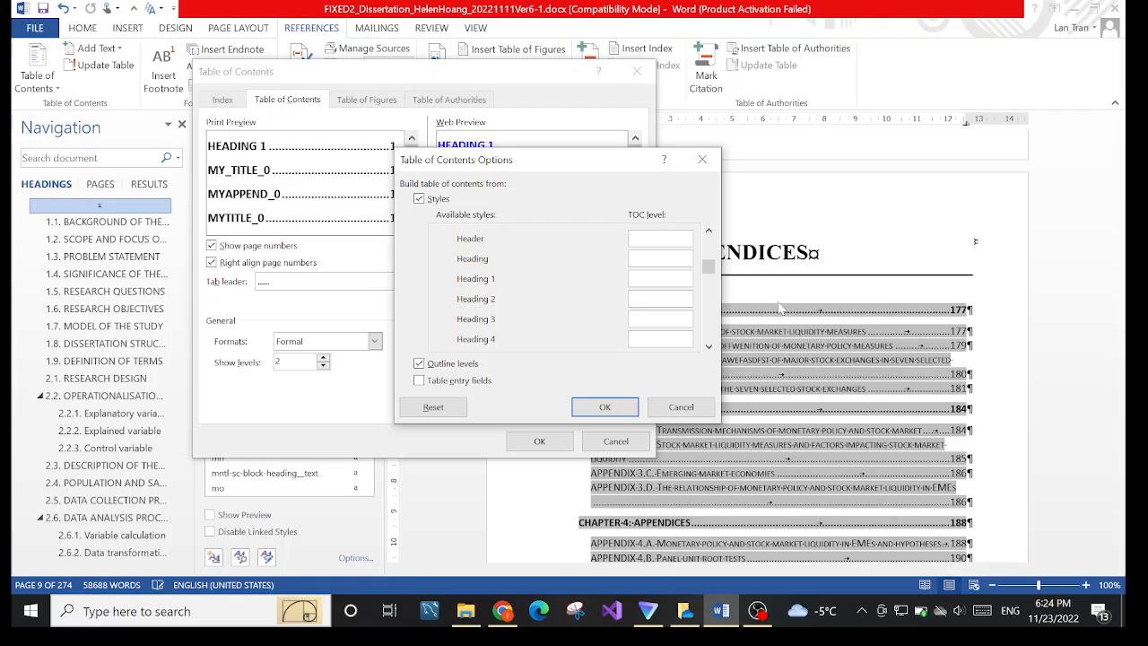
pyautogui.click(708, 347)
pyautogui.moveTo(709, 348); pyautogui.dragTo(709, 347)
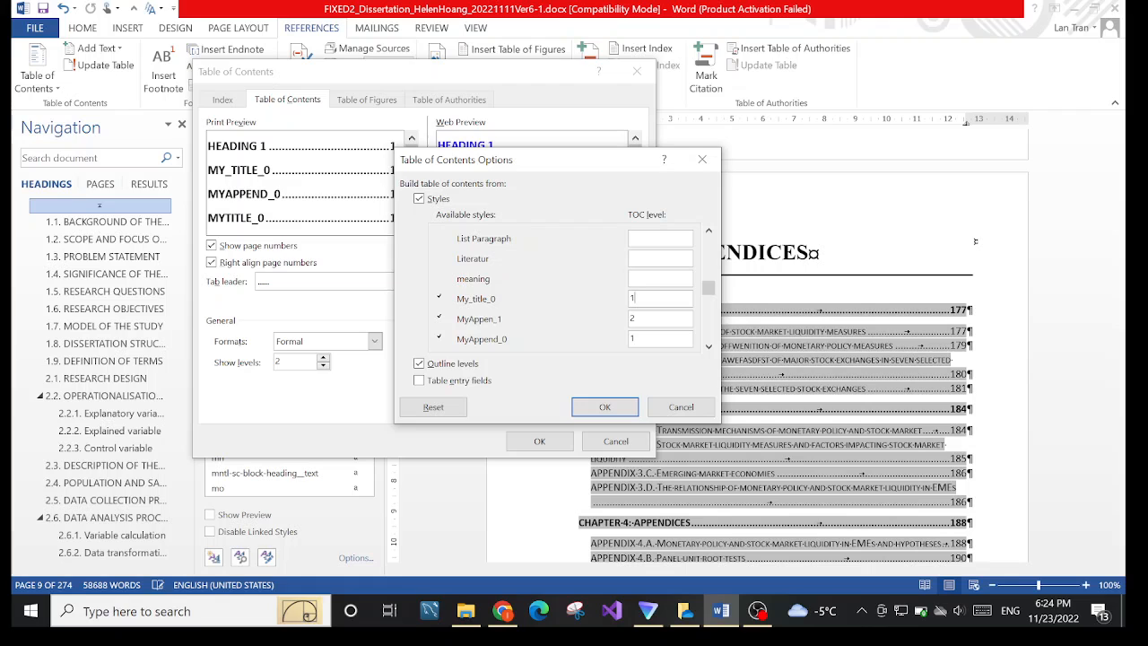
pyautogui.press('BackSpace')
# - Keep MyAppen_1 at level 2 and MyAppend_0 at level 1, and clear the TOC levels of MyTitle_0 and MyTitle_00
pyautogui.click(709, 346)
pyautogui.click(709, 346)
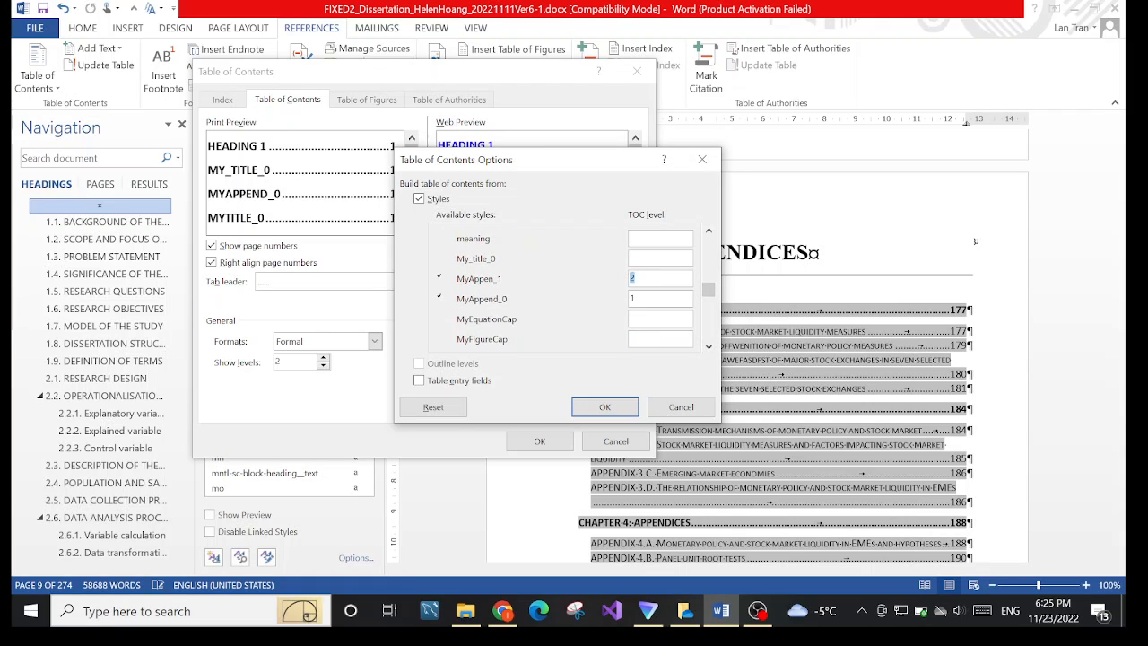
pyautogui.click(708, 346)
pyautogui.click(709, 346)
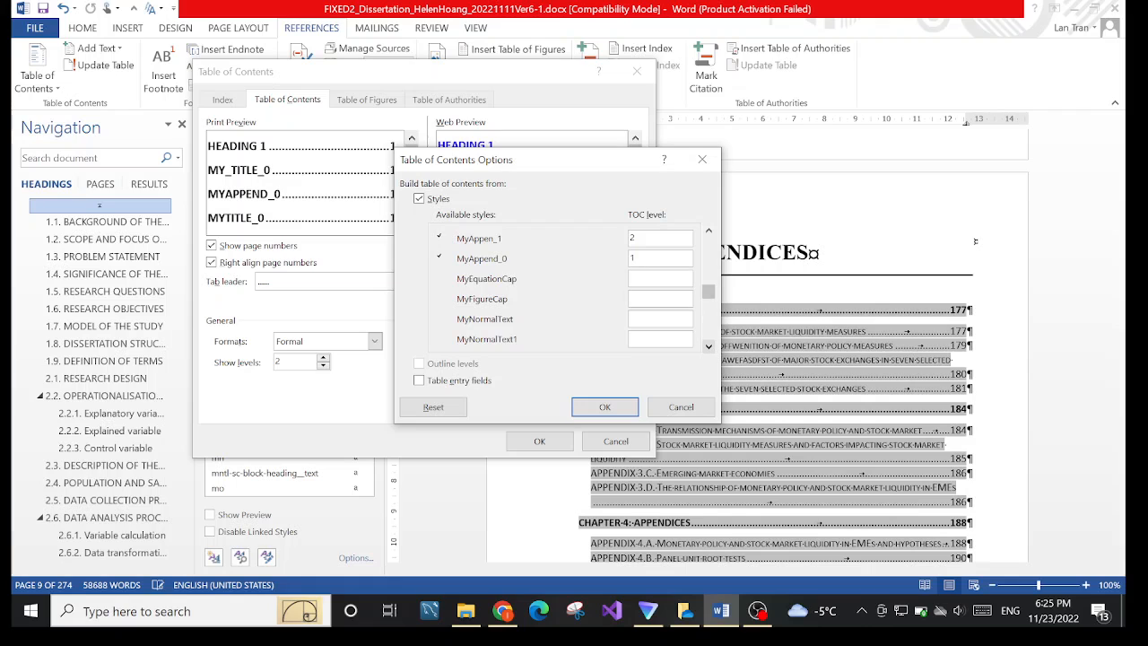
pyautogui.click(708, 346)
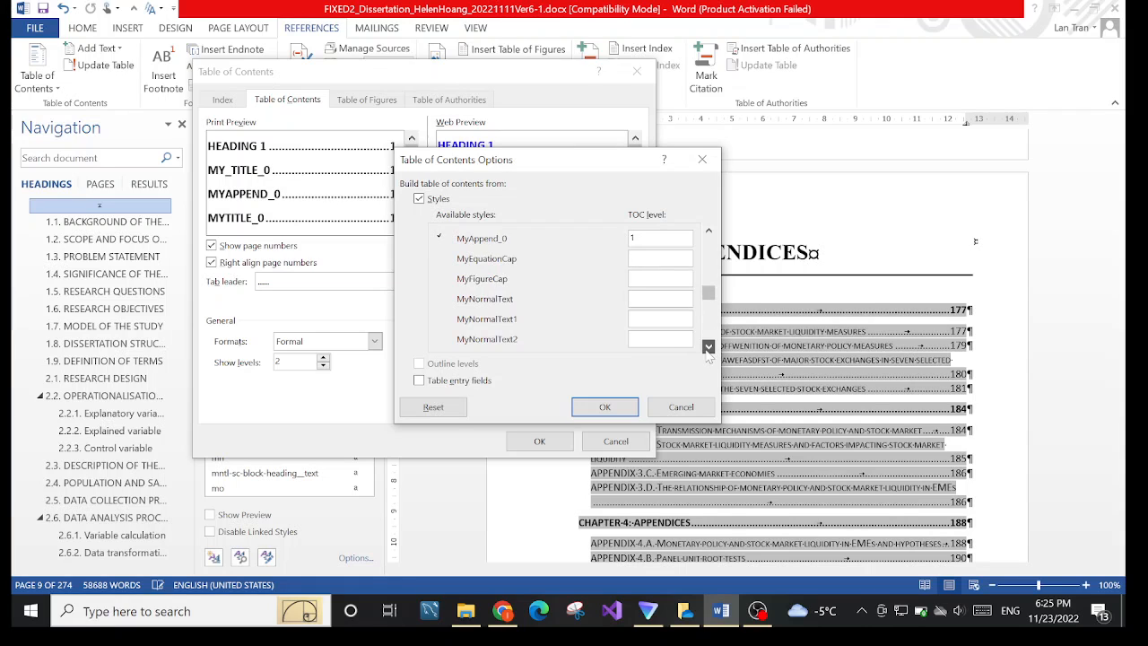
pyautogui.click(709, 346)
pyautogui.click(708, 346)
pyautogui.scroll(1, 692, 254)
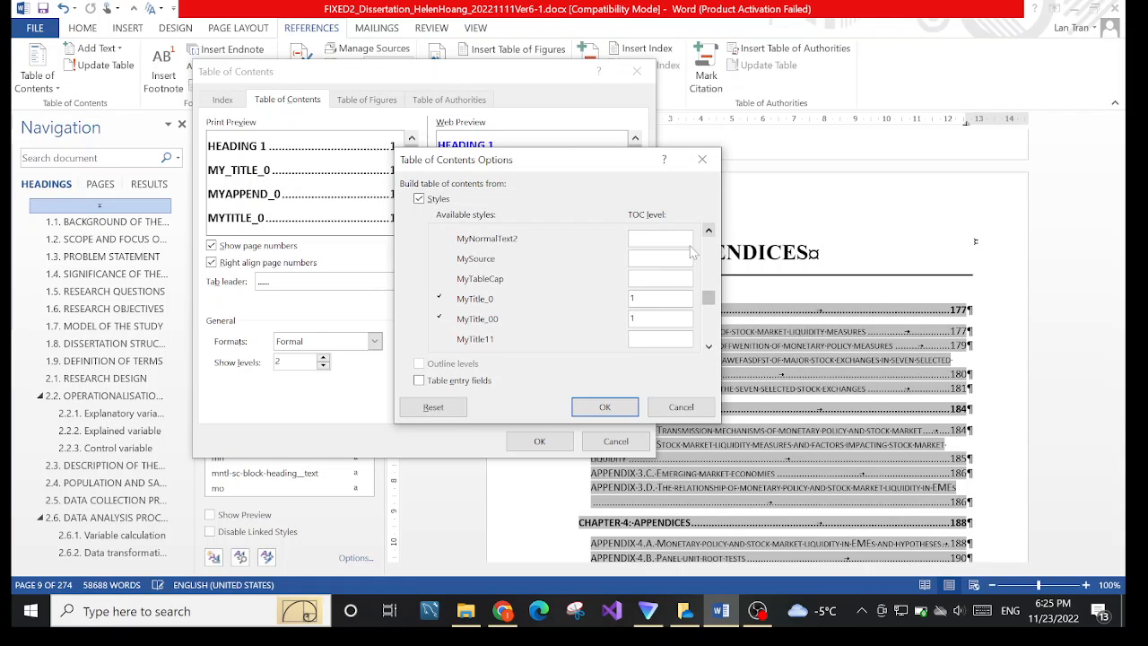
pyautogui.click(660, 319)
pyautogui.press('BackSpace')
pyautogui.scroll(-1, 665, 296)
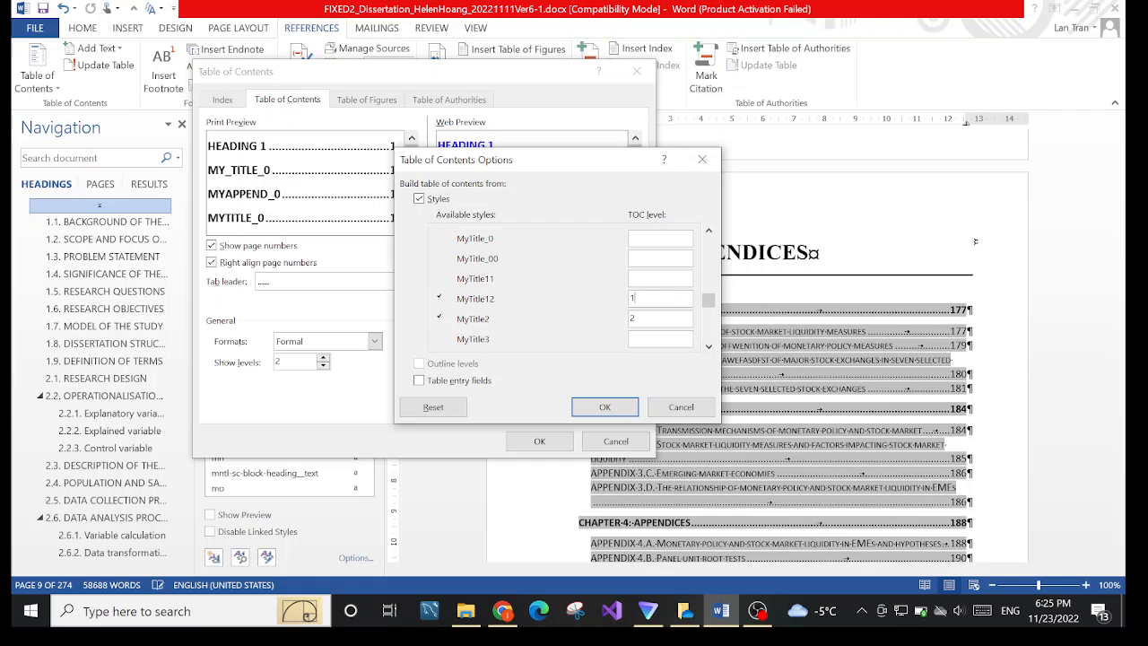
# - Clear the TOC levels of MyTitle12 and MyTitle2 and apply the table of contents options
pyautogui.click(710, 347)
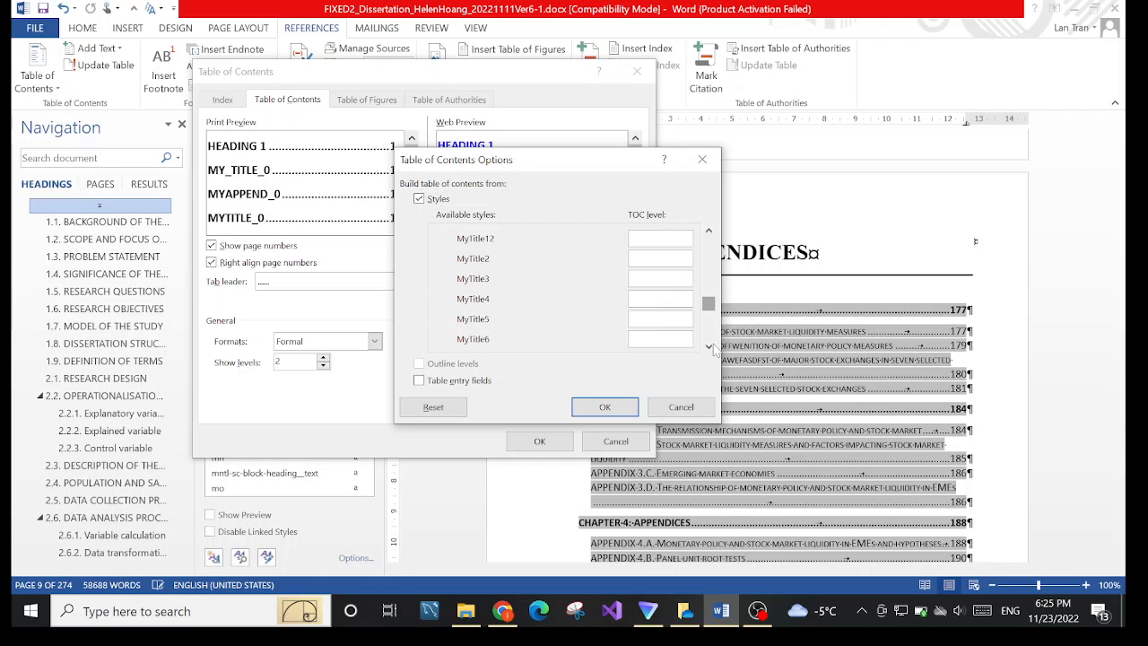
pyautogui.moveTo(714, 348); pyautogui.dragTo(714, 348)
pyautogui.click(604, 406)
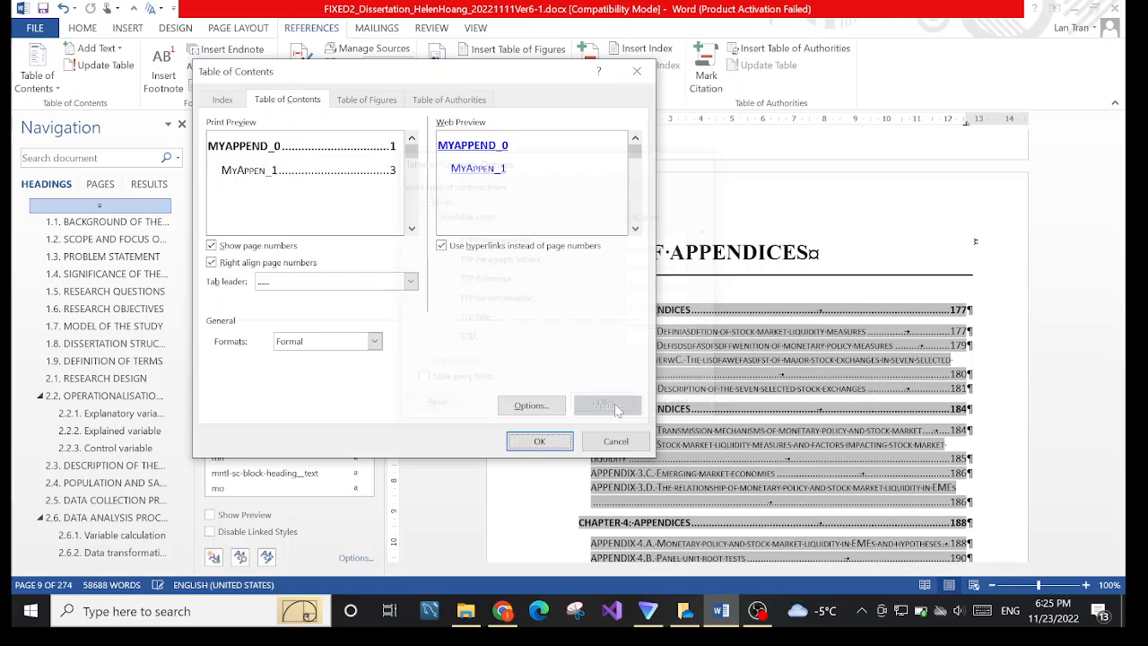
# - Close the table of contents settings without replacing the existing table and return to the LIST OF APPENDICES page
pyautogui.click(539, 442)
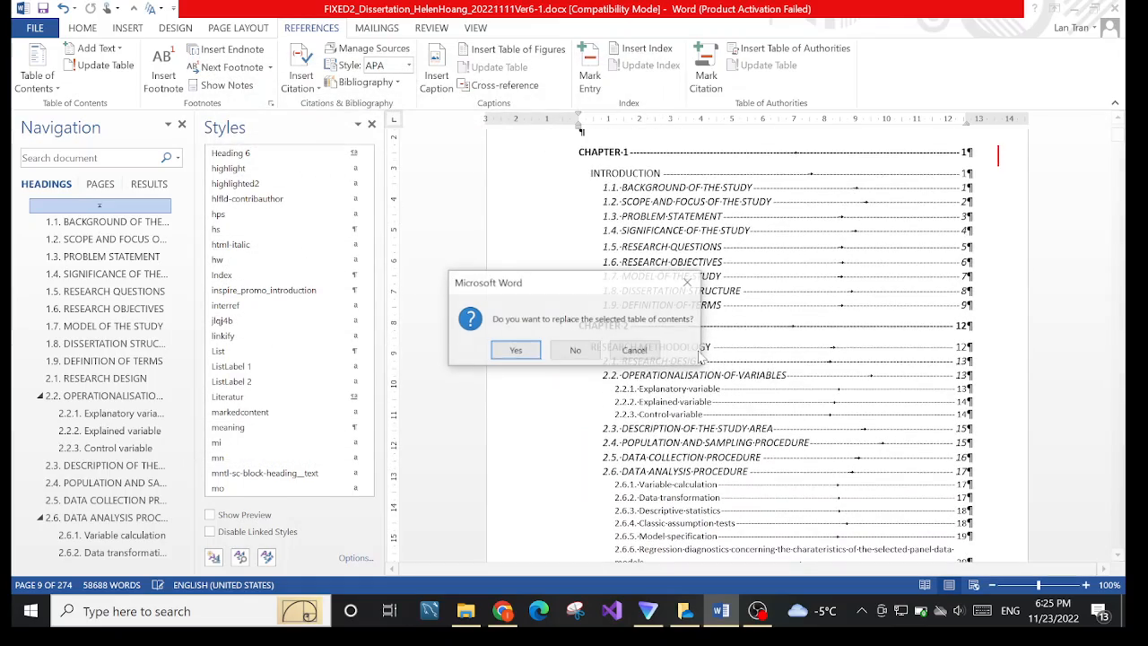
pyautogui.click(516, 350)
pyautogui.scroll(-5, 722, 401)
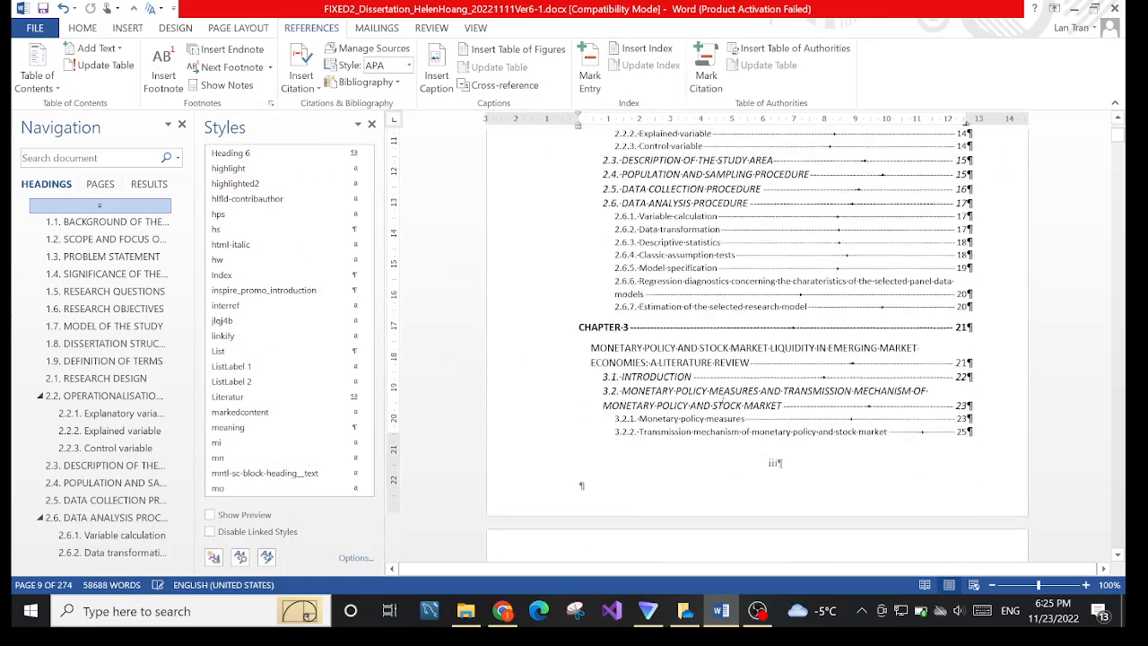
pyautogui.scroll(-15, 723, 401)
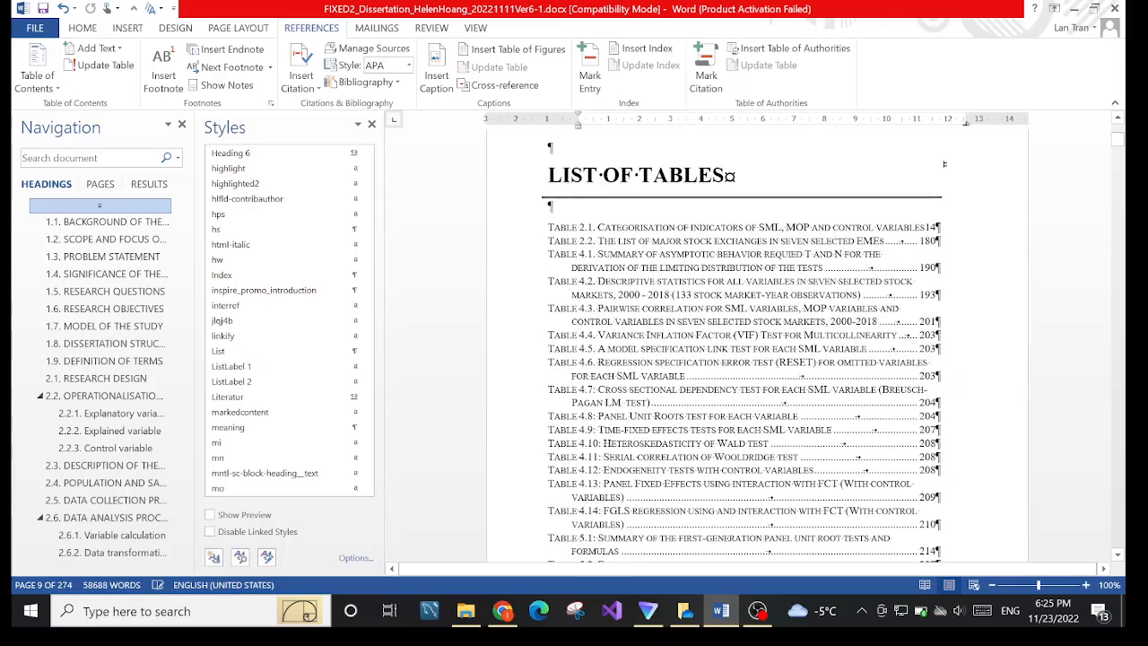
pyautogui.scroll(-15, 723, 401)
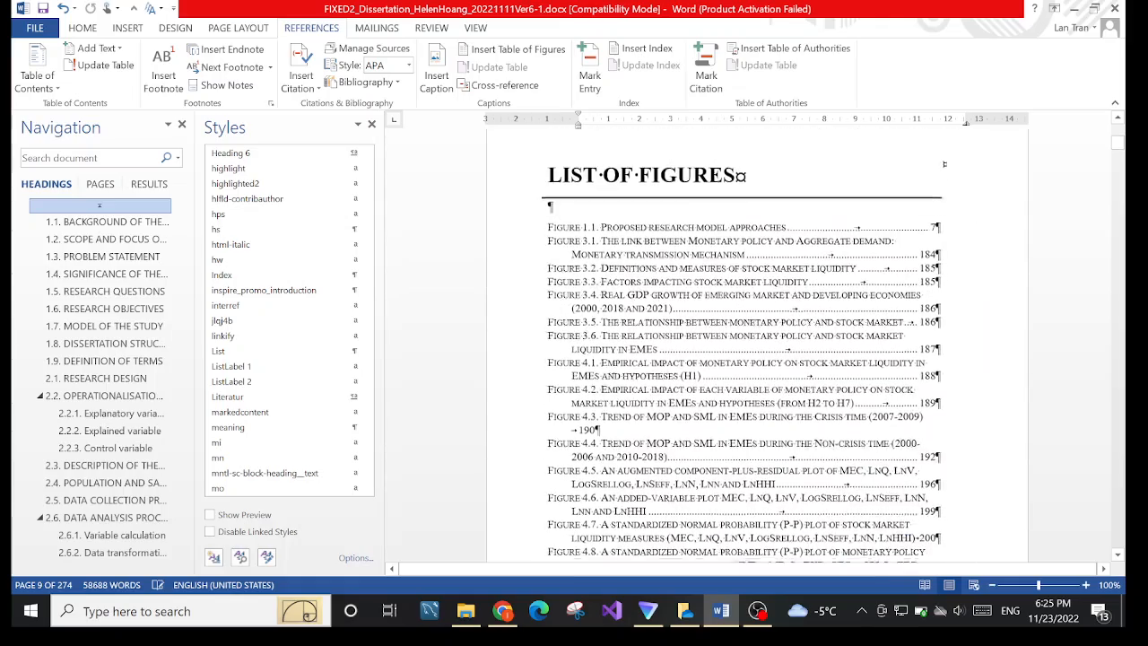
pyautogui.scroll(-15, 723, 401)
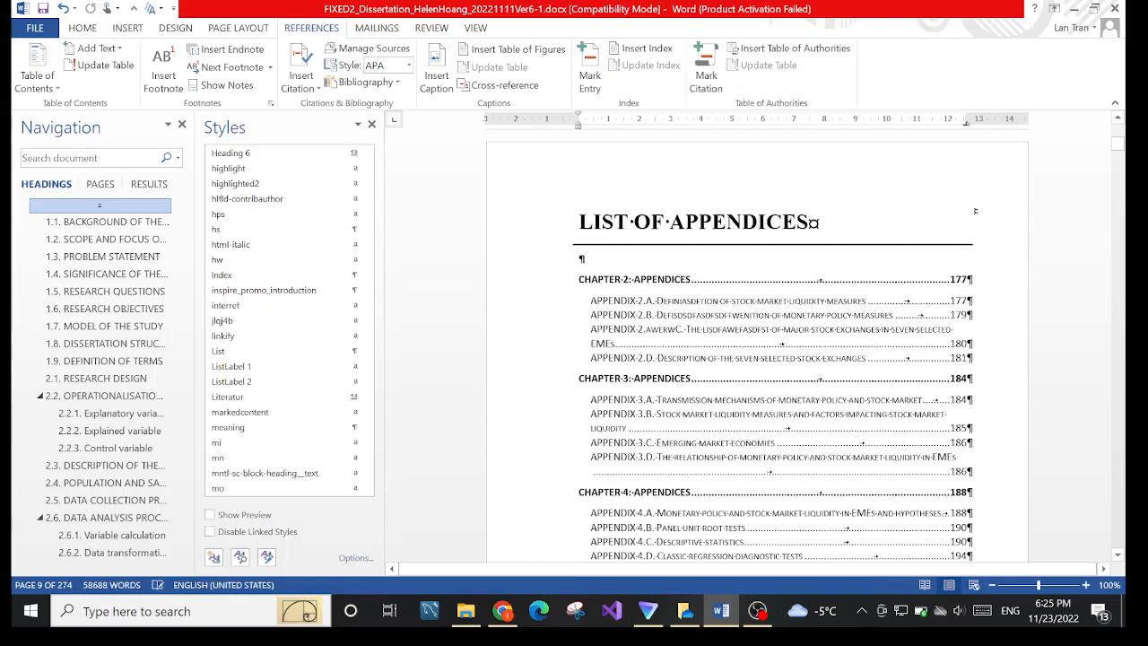
pyautogui.scroll(-2, 723, 401)
pyautogui.scroll(2, 723, 401)
# - Update the entire table in the list of appendices, including its entry texts and page numbers
pyautogui.moveTo(723, 280); pyautogui.dragTo(733, 330)
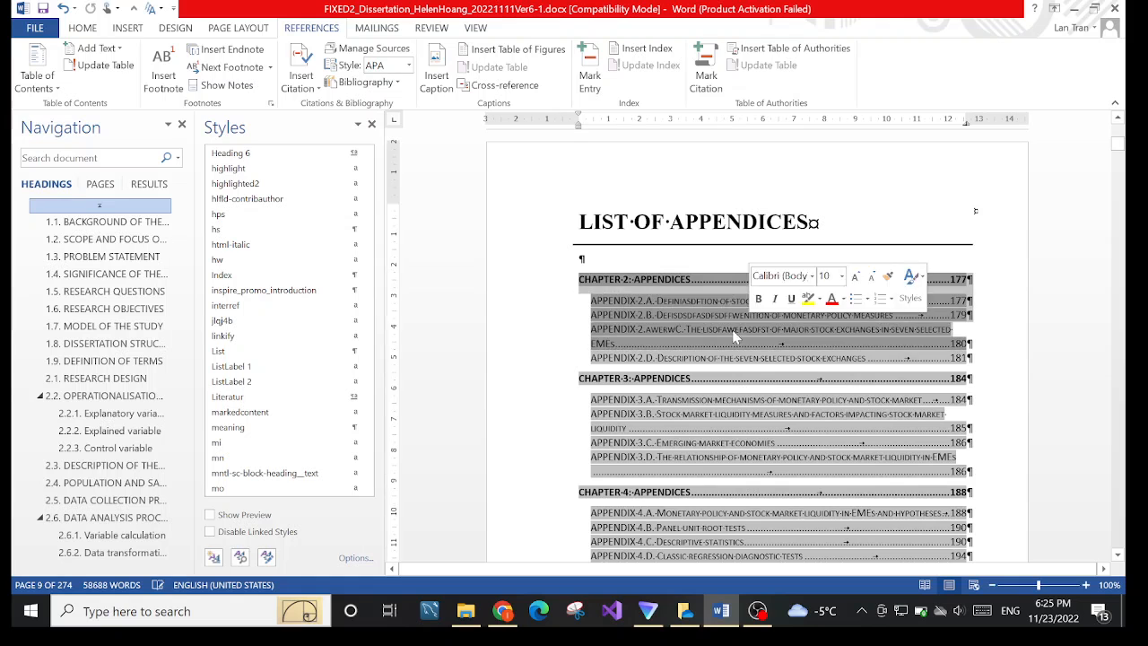
pyautogui.click(733, 342)
pyautogui.rightClick(653, 273)
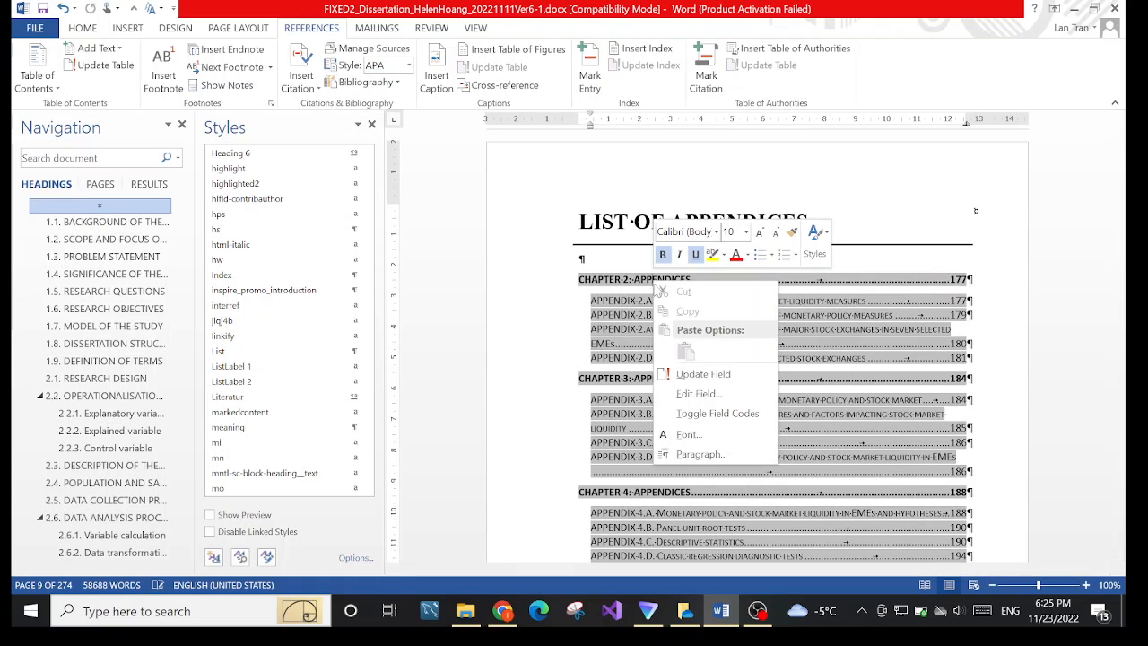
pyautogui.click(713, 381)
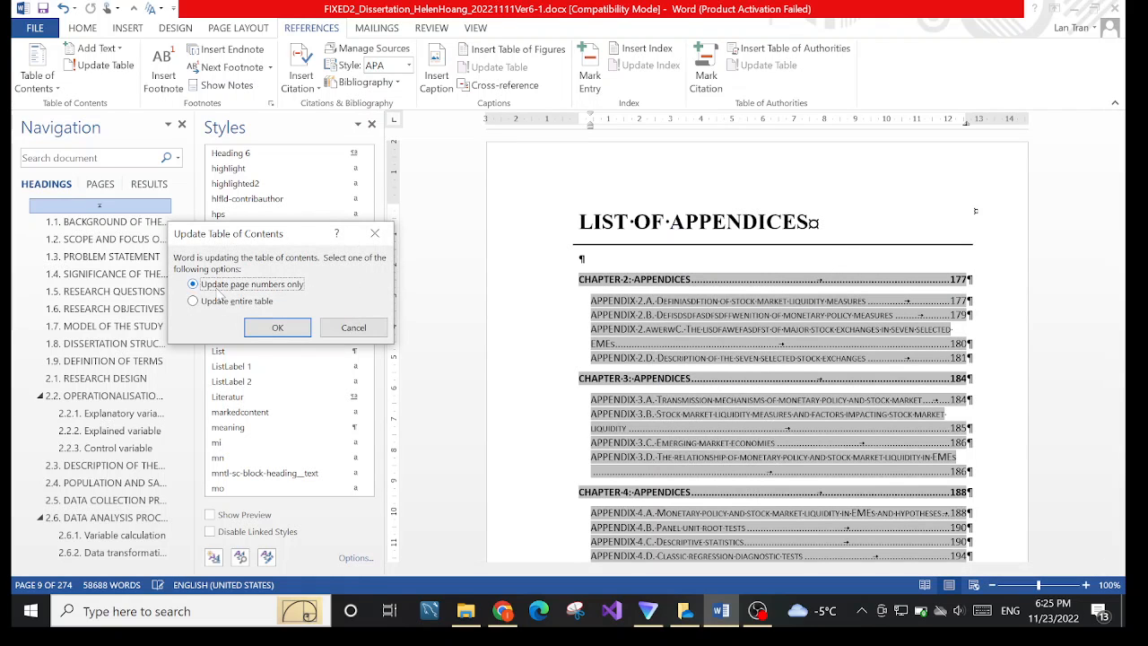
pyautogui.click(224, 302)
pyautogui.click(277, 328)
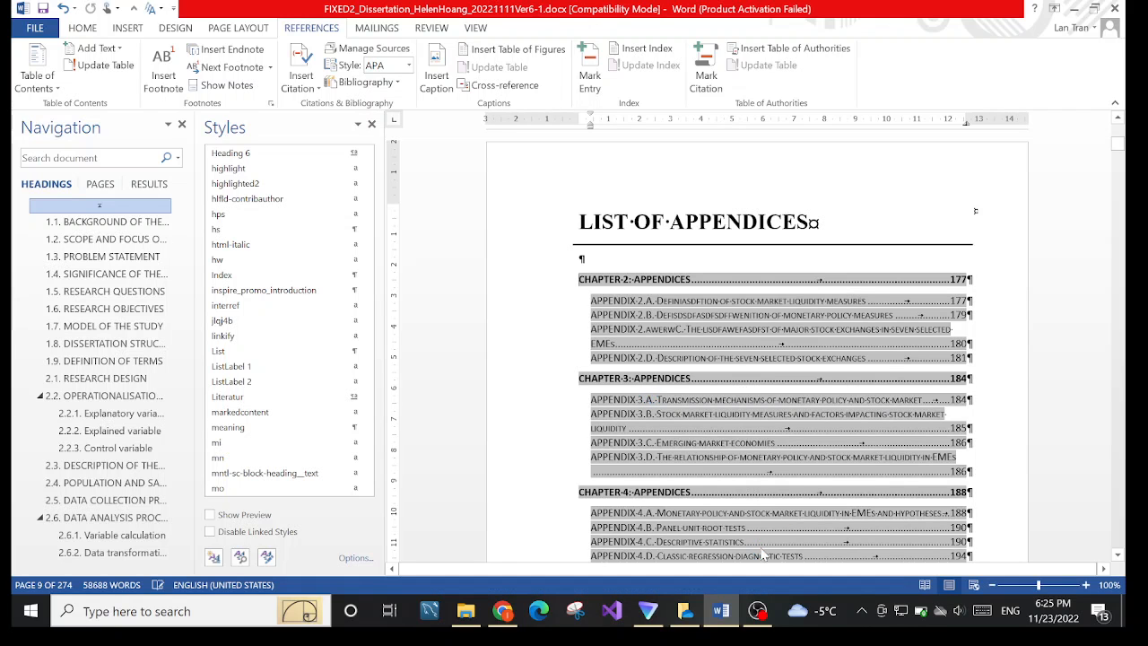
pyautogui.scroll(-5, 763, 538)
pyautogui.scroll(5, 757, 359)
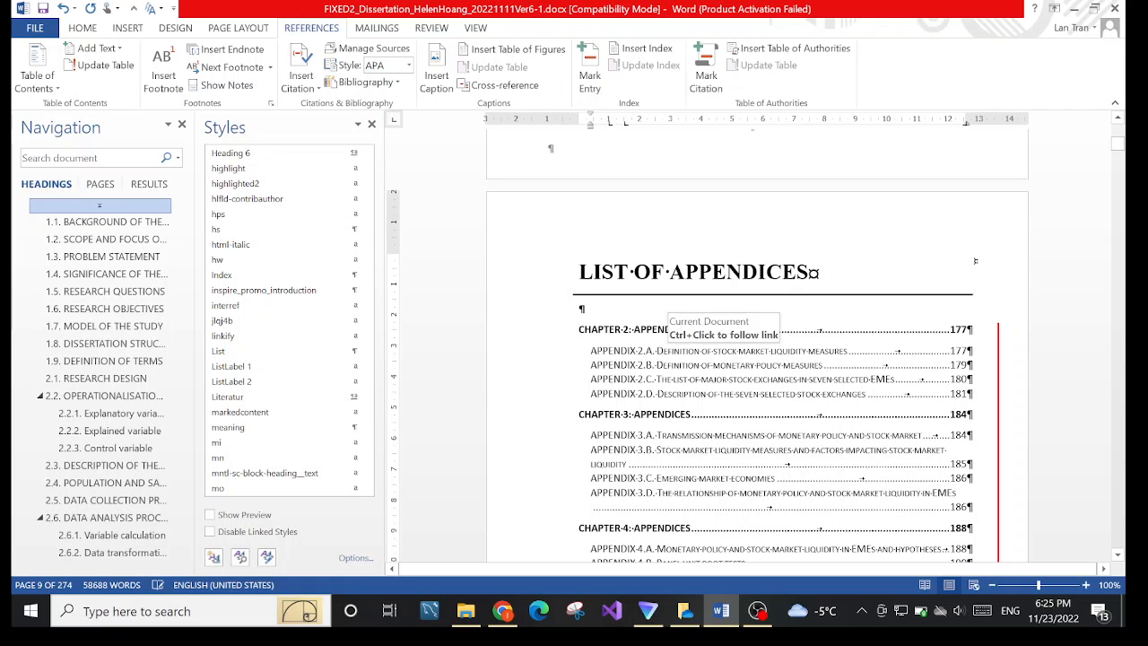
# - Check the regenerated chapter and appendix entries in the list, and go back to the CONTENTS table
pyautogui.moveTo(666, 331); pyautogui.dragTo(791, 393)
pyautogui.click(692, 414)
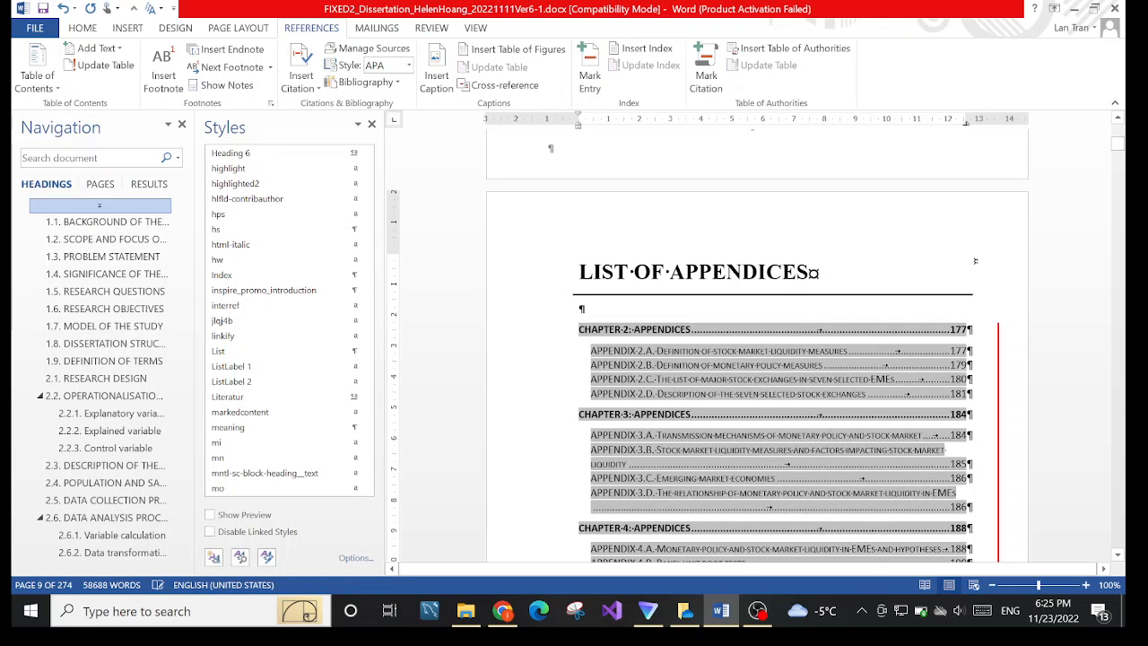
pyautogui.scroll(20, 758, 359)
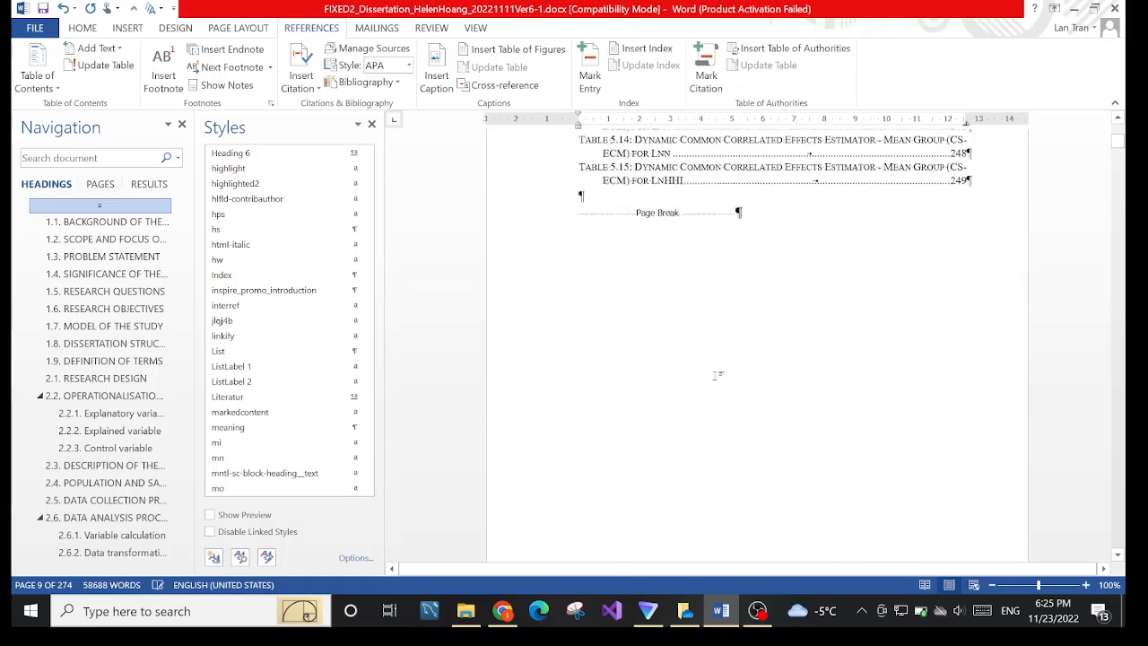
pyautogui.scroll(15, 758, 346)
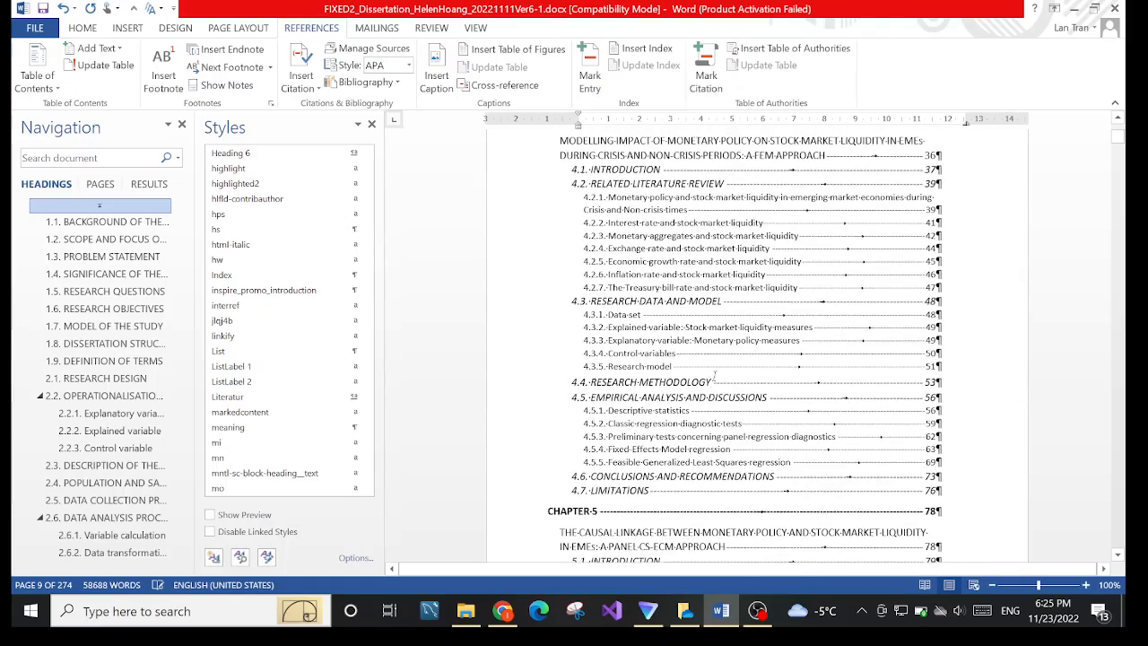
pyautogui.scroll(5, 758, 345)
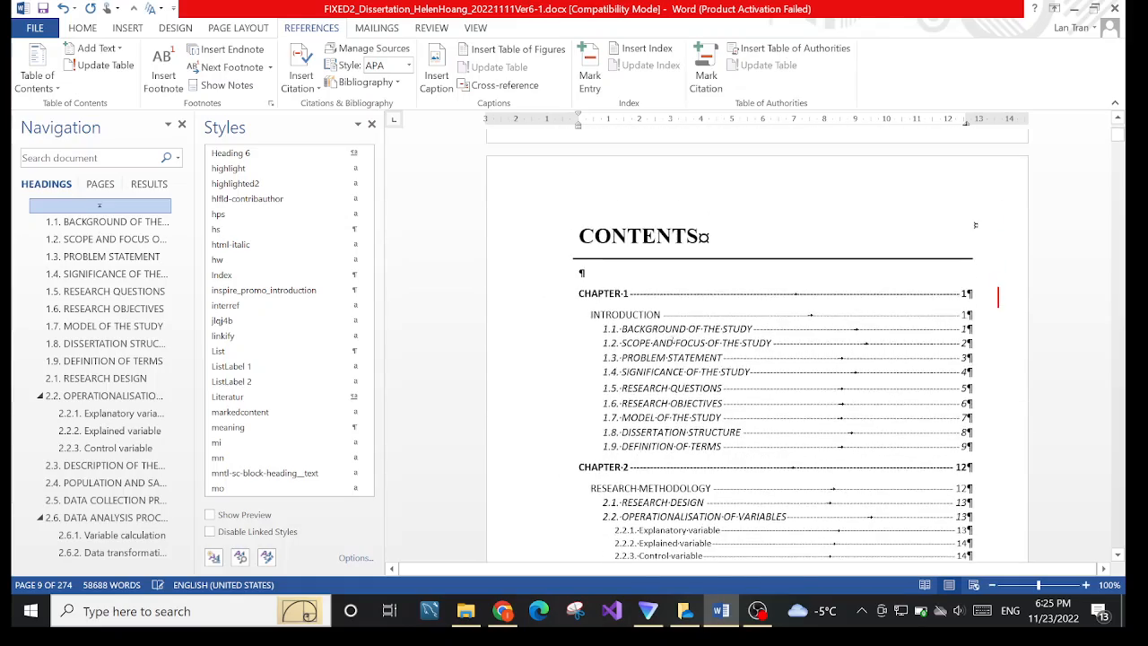
# - Review the chapter and section entries throughout the CONTENTS table, and go on to the LIST OF APPENDICES page
pyautogui.scroll(-10, 758, 345)
pyautogui.scroll(-12, 758, 346)
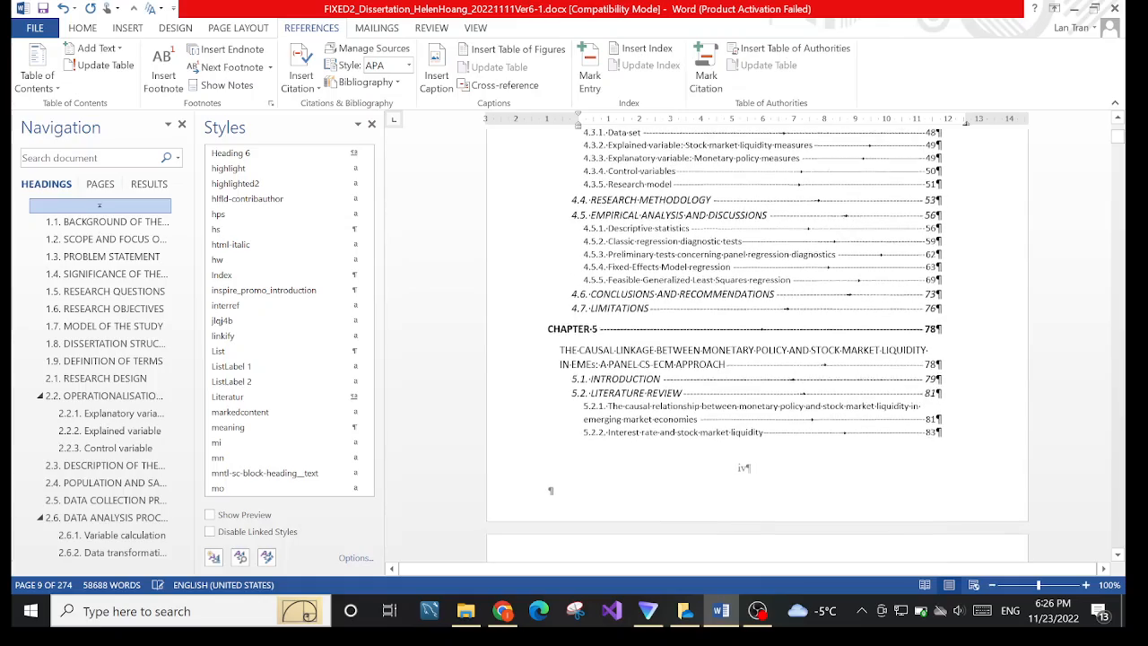
pyautogui.scroll(-15, 758, 345)
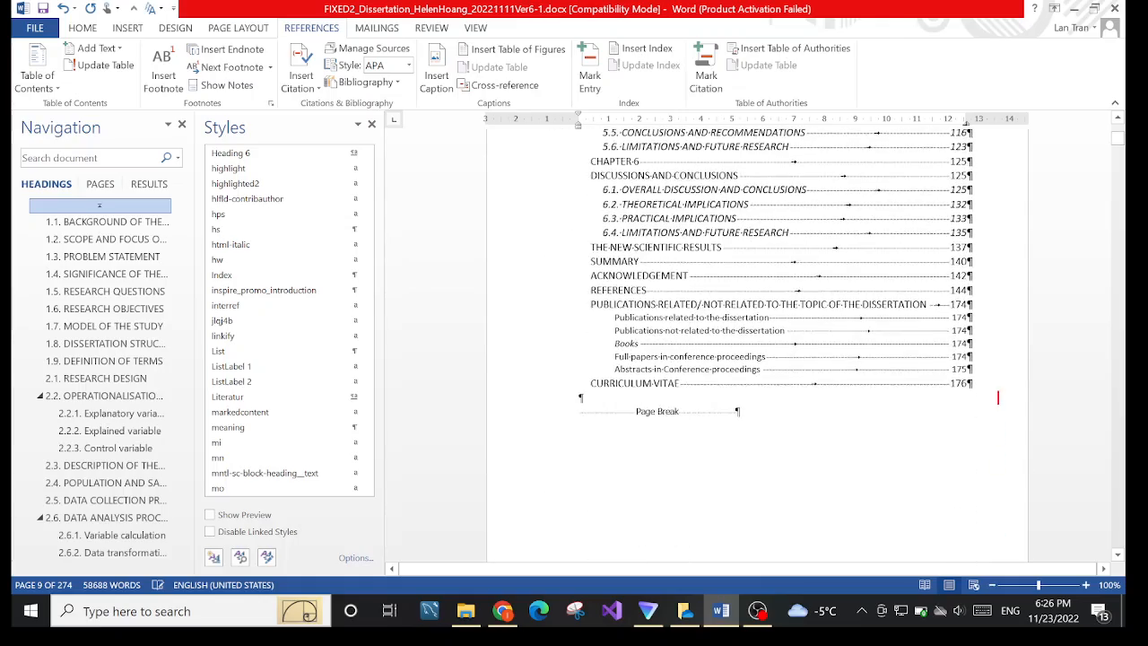
pyautogui.scroll(-20, 682, 341)
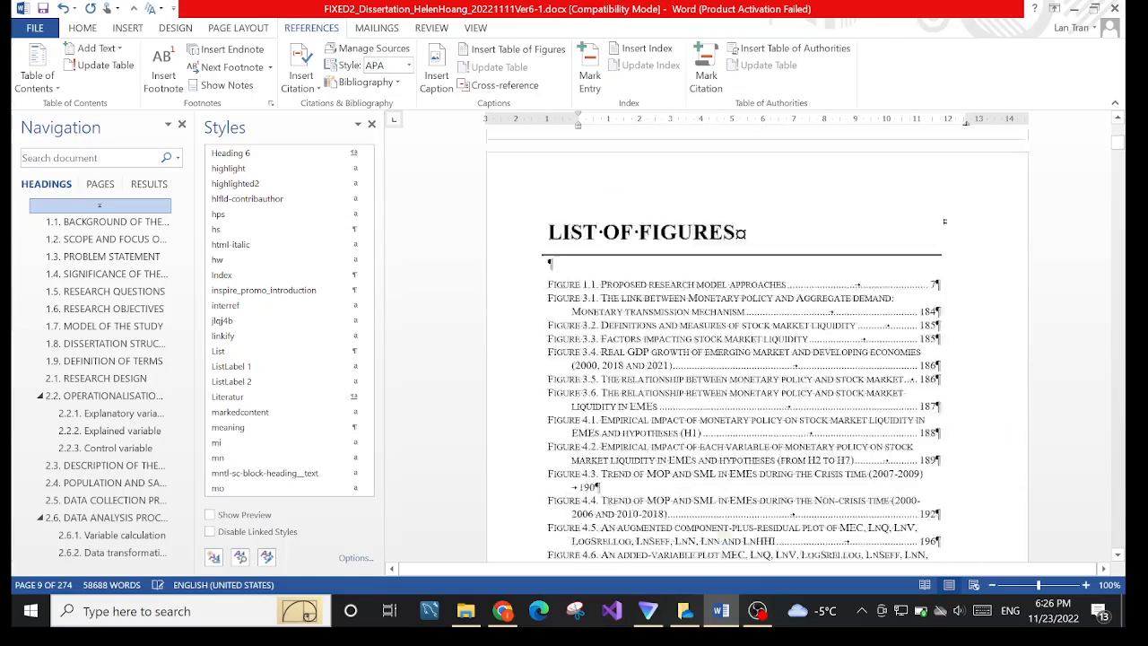
pyautogui.scroll(2, 709, 354)
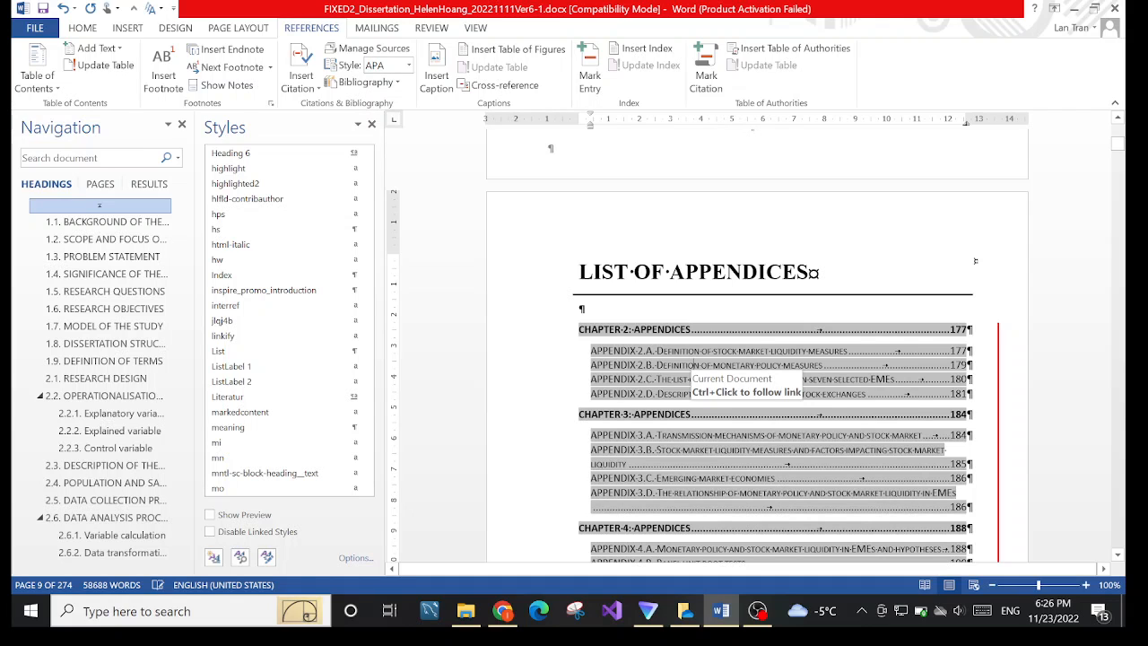
# - Look up the custom MyTitle styles in the style list and examine the chapter and appendix entries in the list of appendices
pyautogui.scroll(-2, 287, 329)
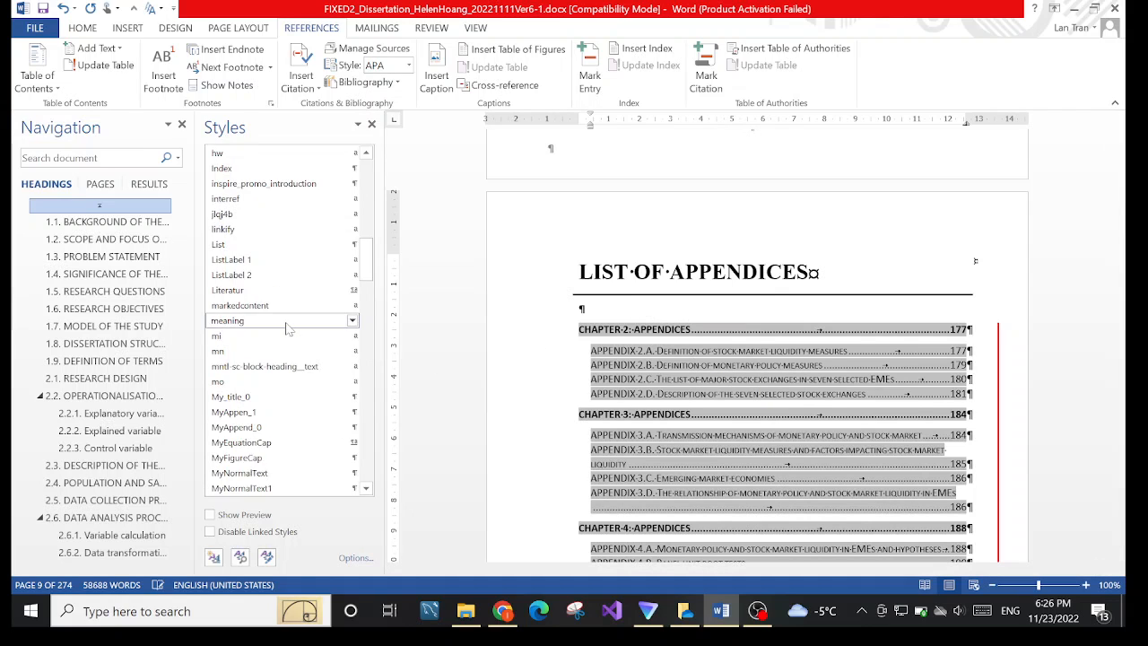
pyautogui.scroll(-6, 287, 329)
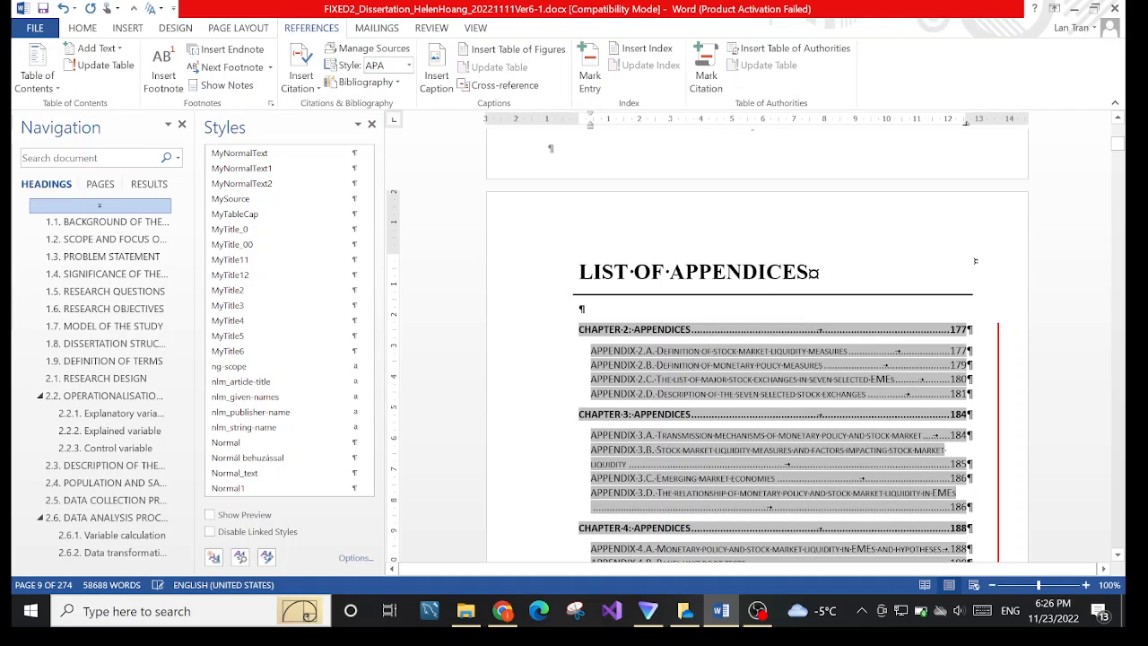
pyautogui.rightClick(650, 326)
pyautogui.click(707, 421)
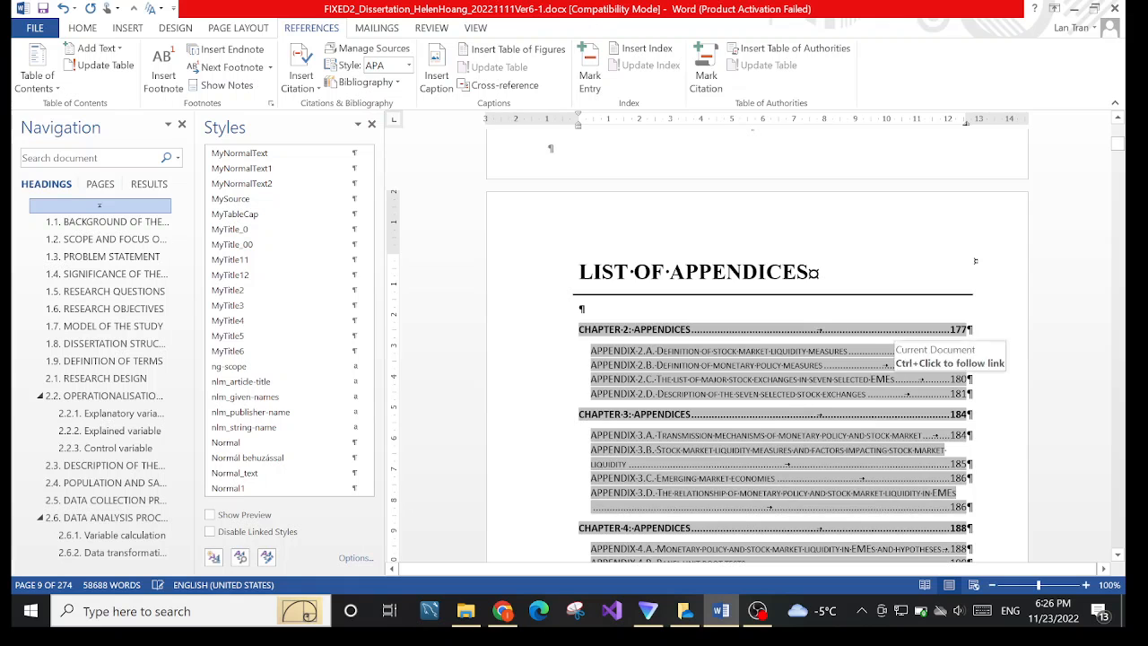
pyautogui.scroll(-2, 888, 341)
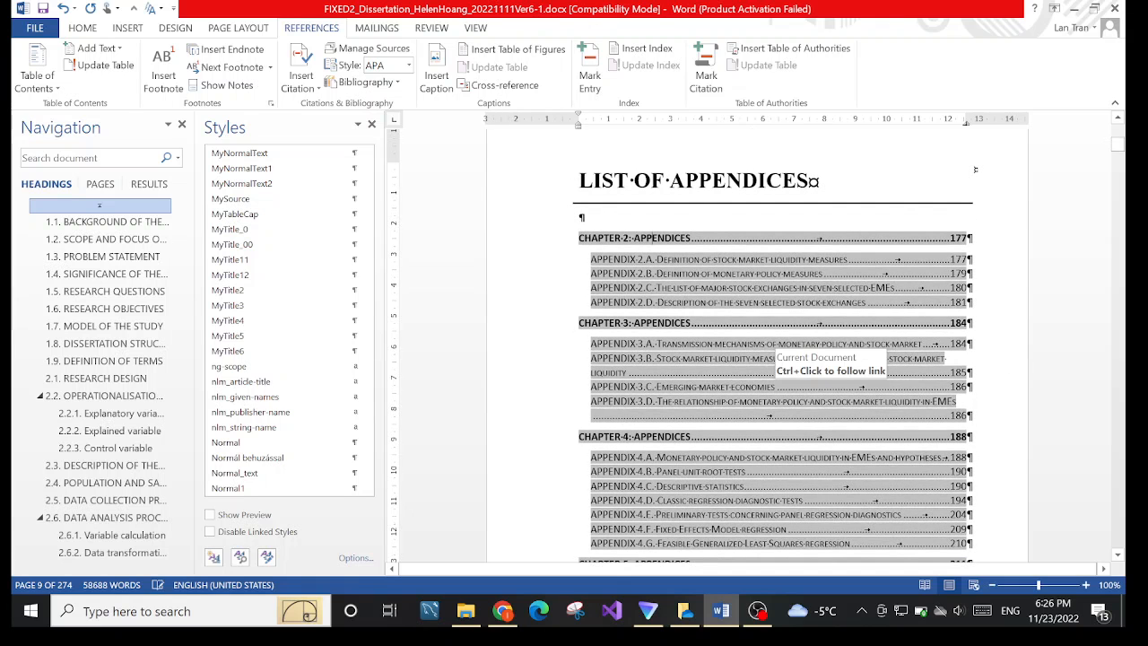